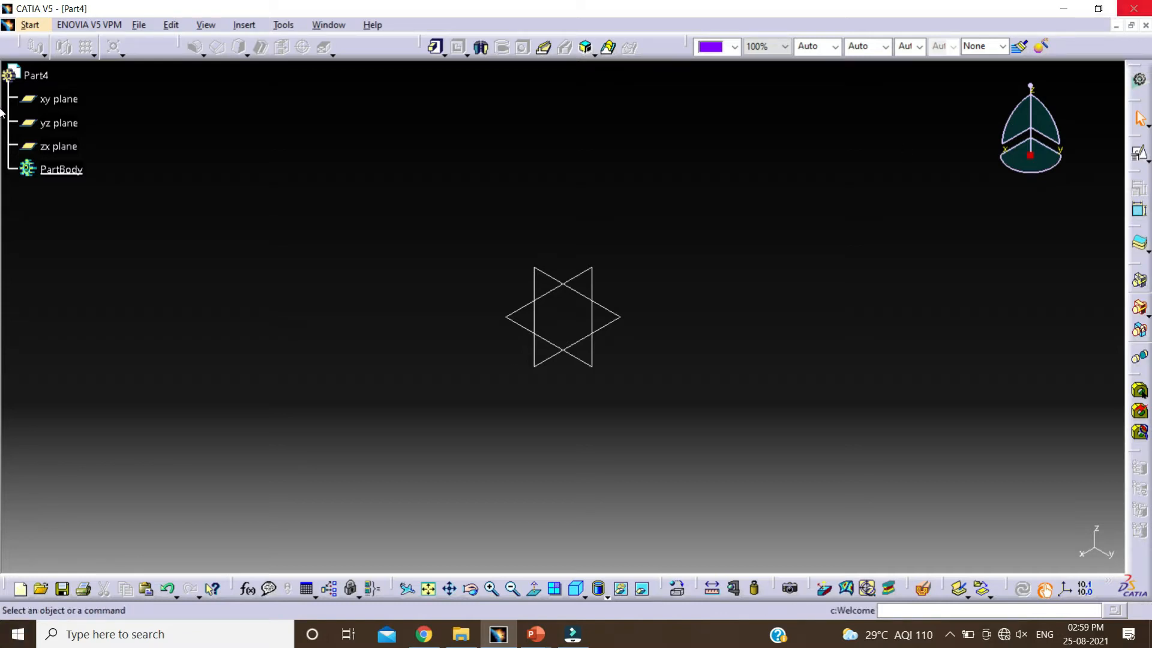
# - Open a positioned sketch on the xy plane with the H direction reversed and the axes swapped
pyautogui.click(1139, 161)
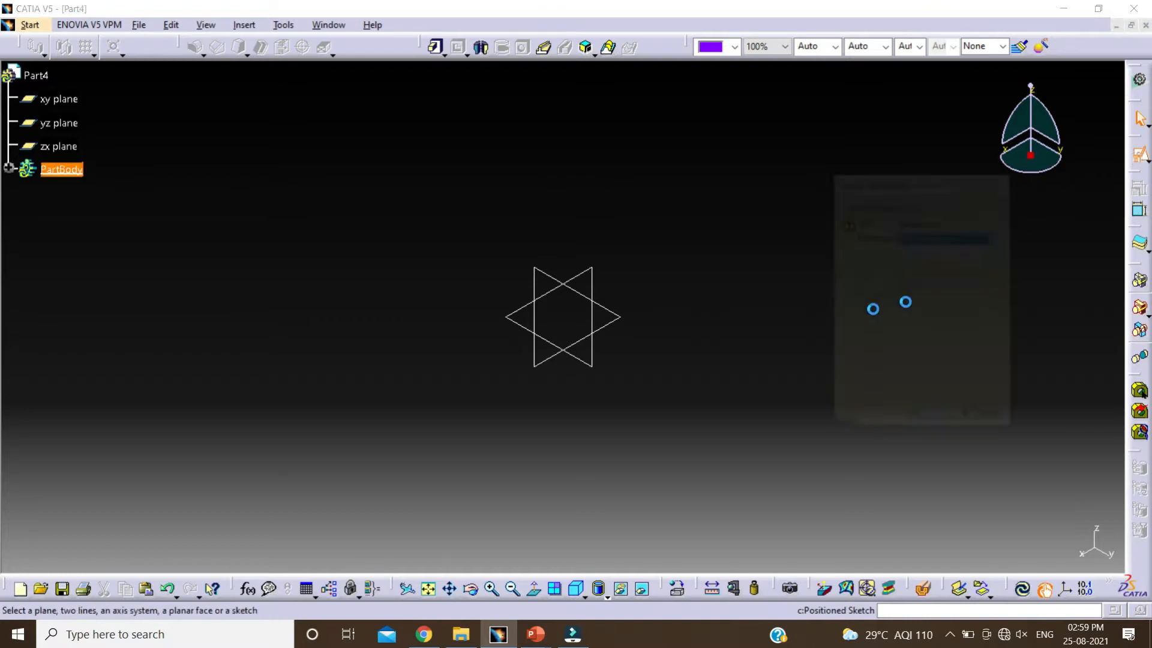
pyautogui.click(618, 326)
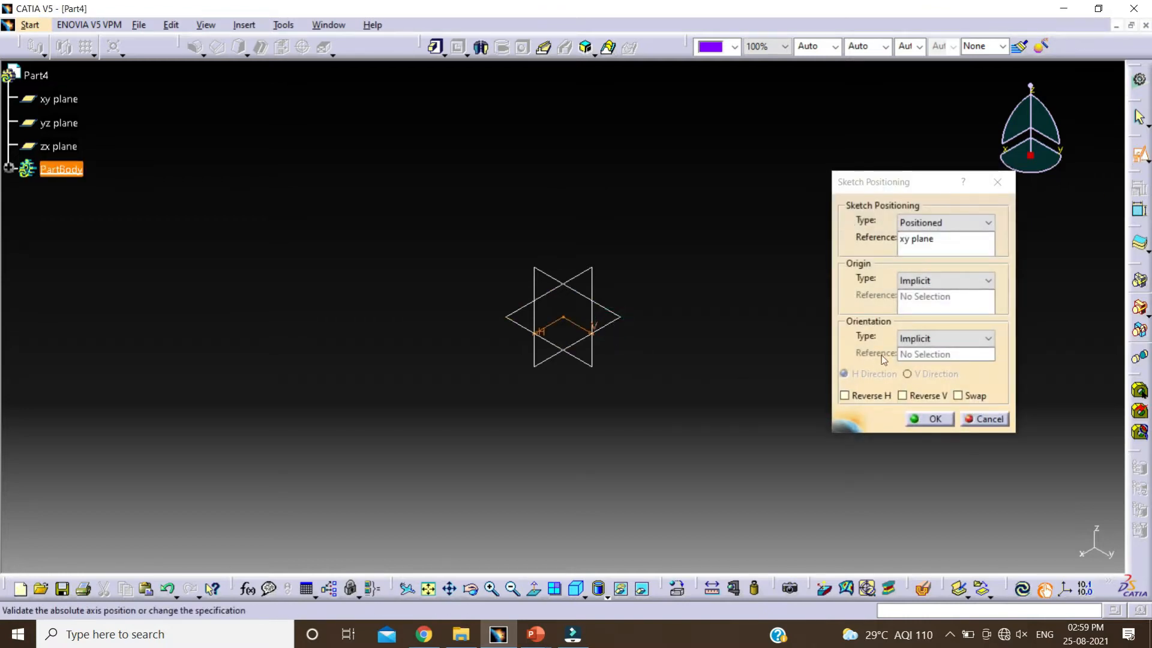
pyautogui.click(859, 395)
pyautogui.click(958, 395)
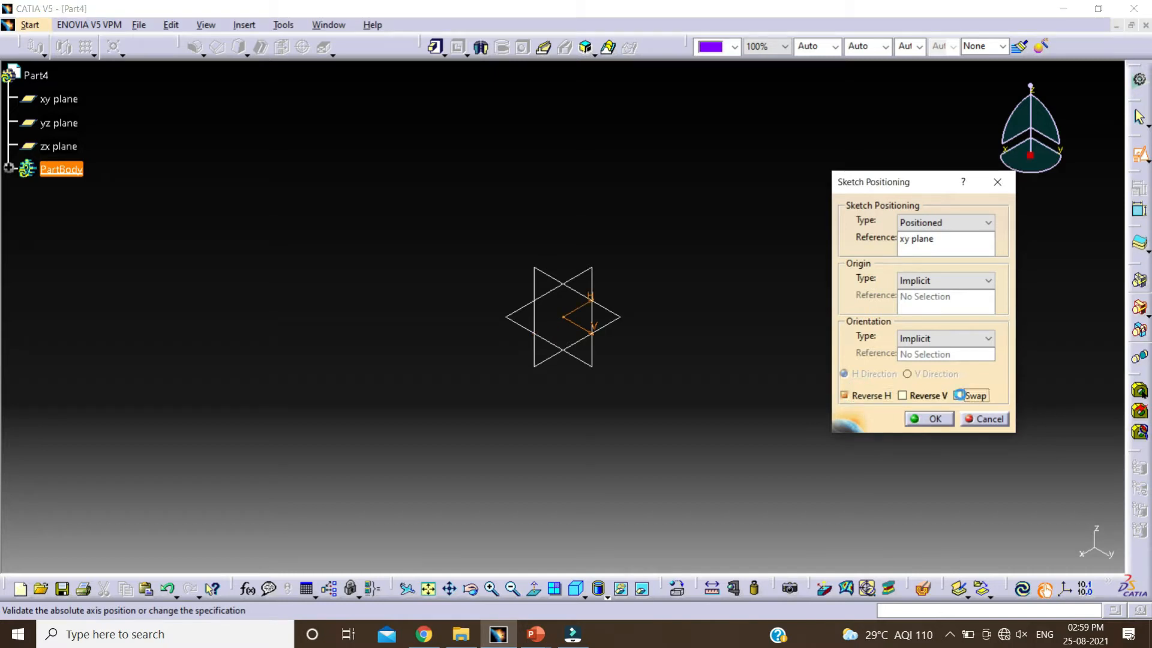
pyautogui.click(935, 419)
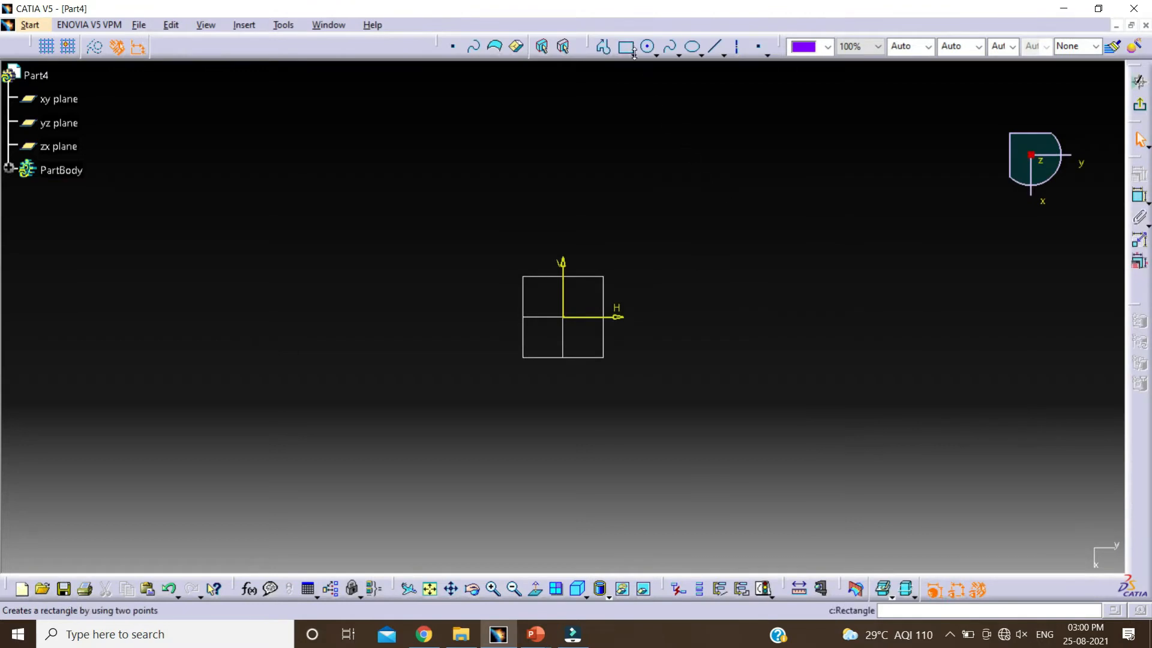
# - Sketch a centered rectangle about 105 mm high with its center on the sketch origin
pyautogui.click(634, 54)
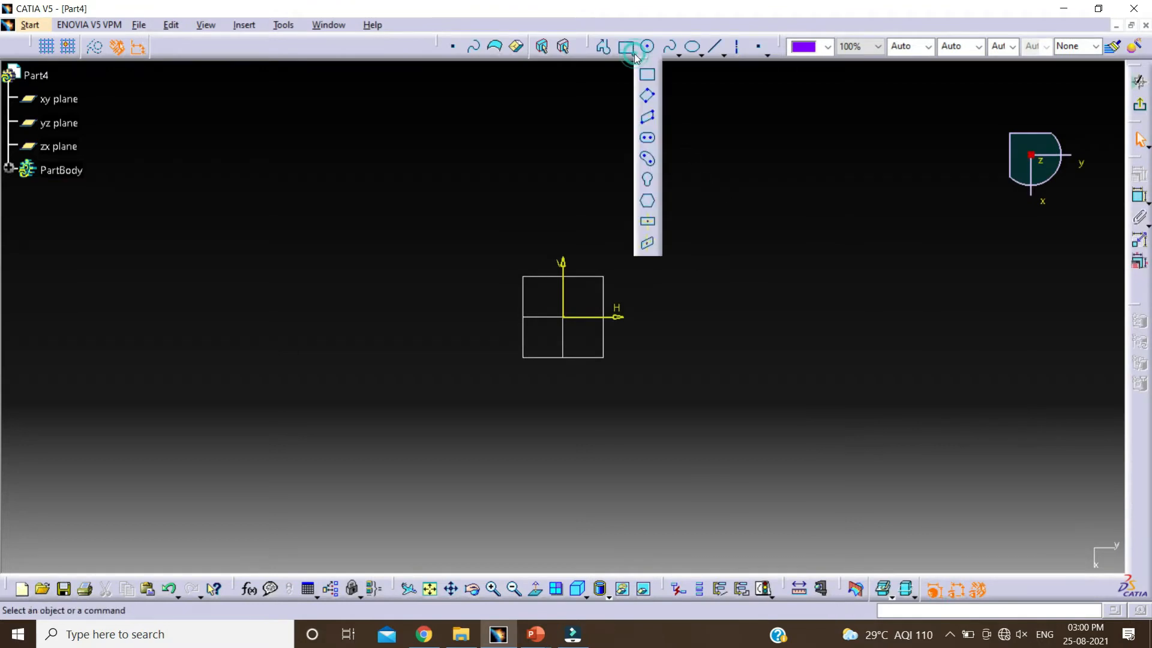
pyautogui.click(648, 223)
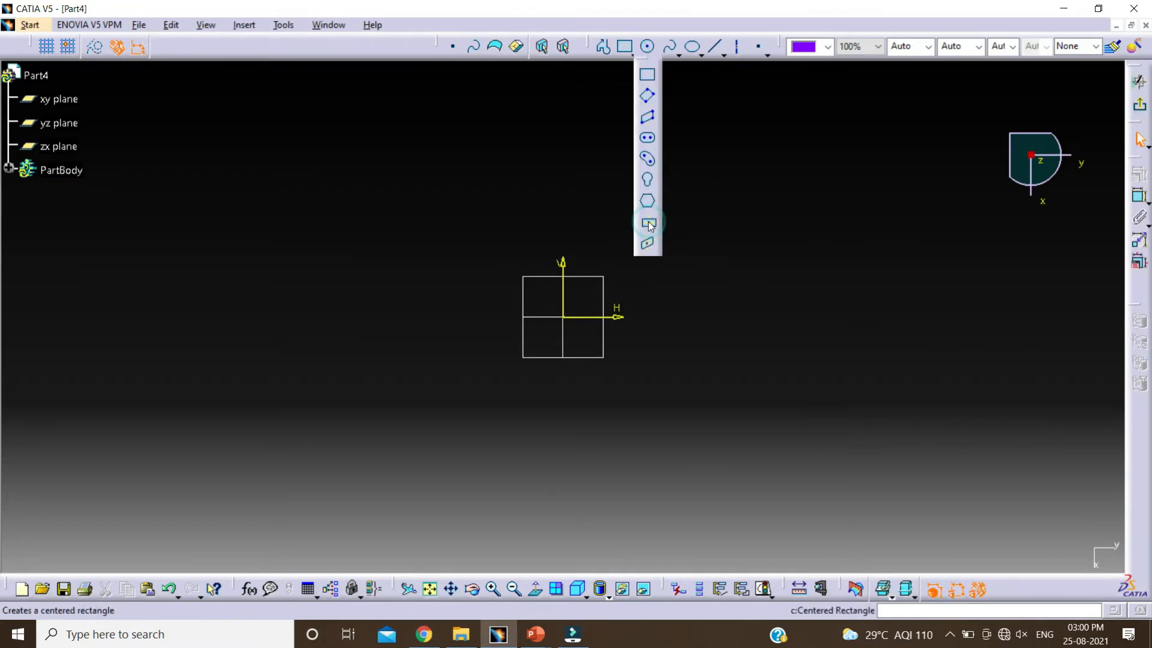
pyautogui.click(566, 316)
pyautogui.click(732, 205)
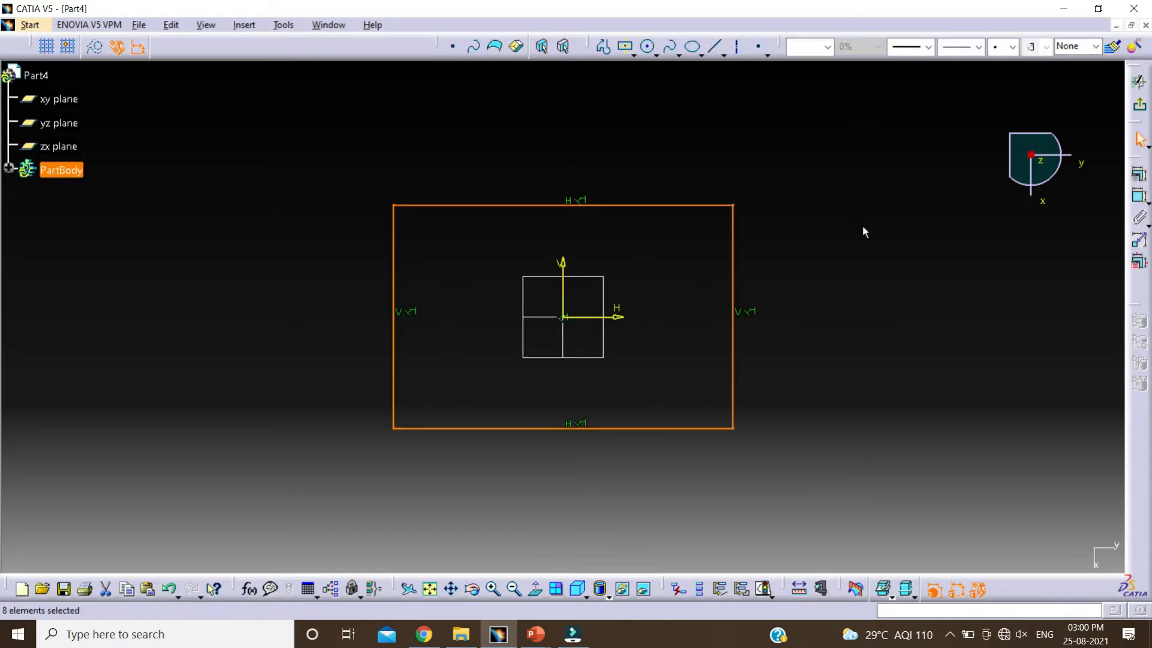
pyautogui.click(957, 241)
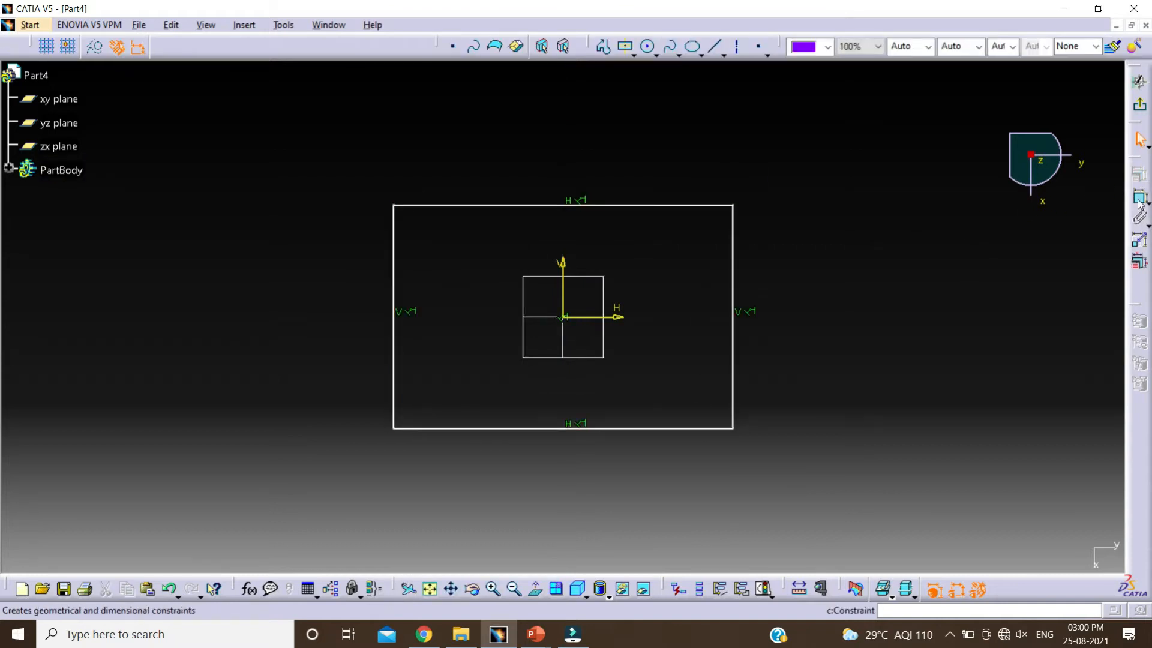
# - Dimension the rectangle's height and set it to 100 mm
pyautogui.click(1138, 198)
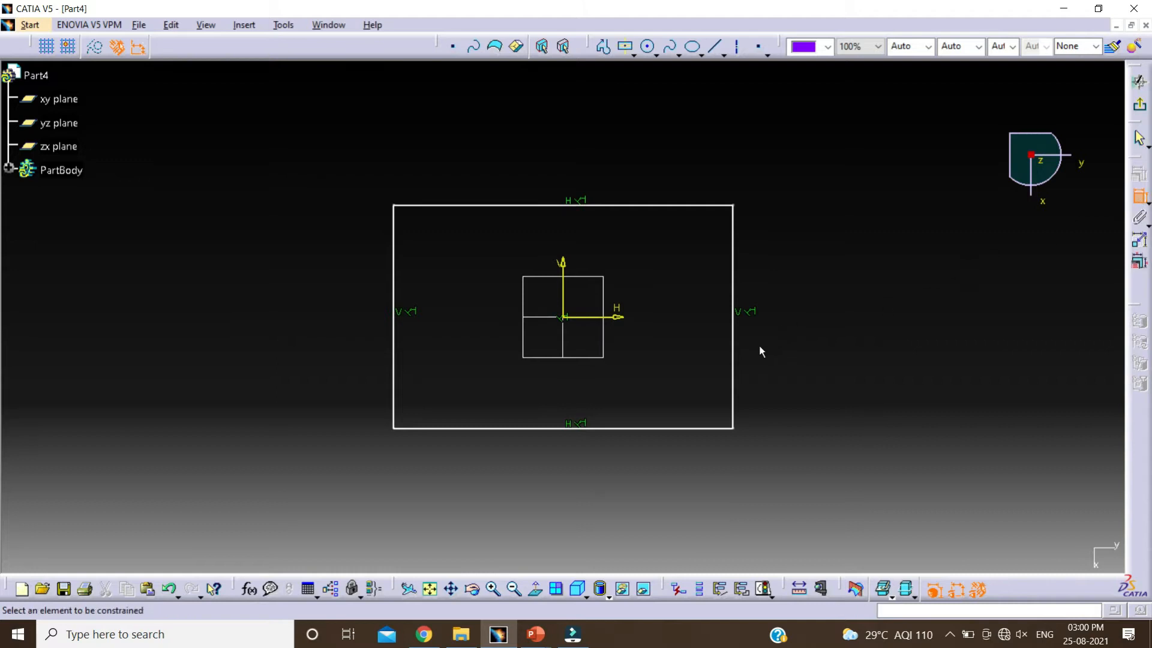
pyautogui.click(735, 363)
pyautogui.click(818, 328)
pyautogui.doubleClick(821, 326)
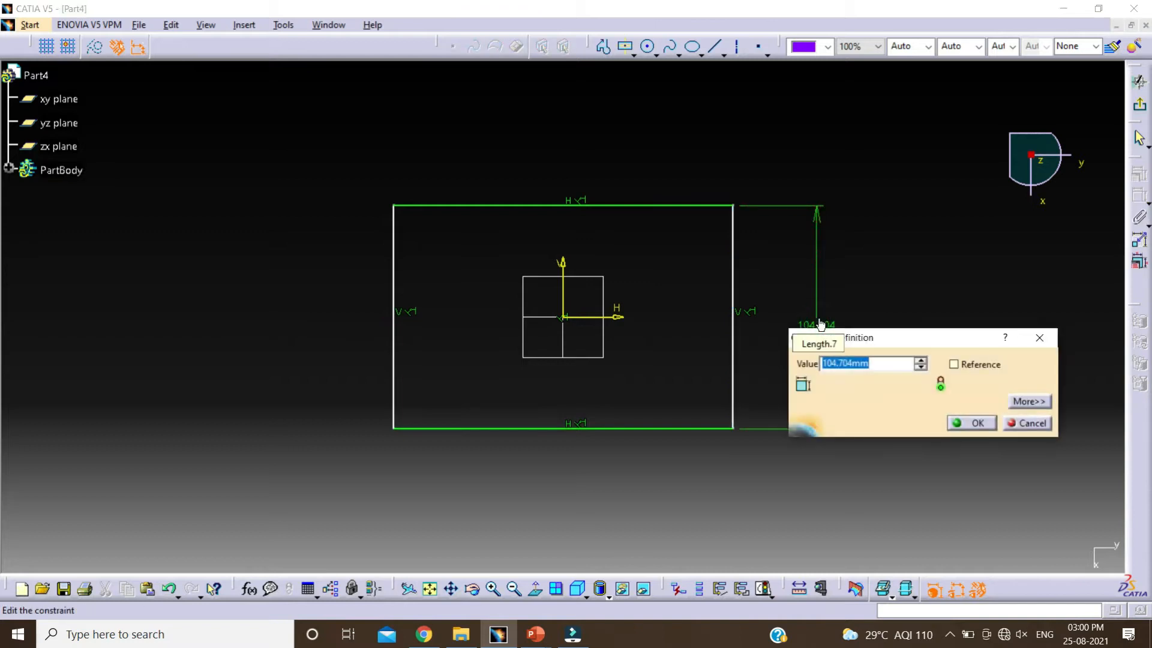
pyautogui.write('100')
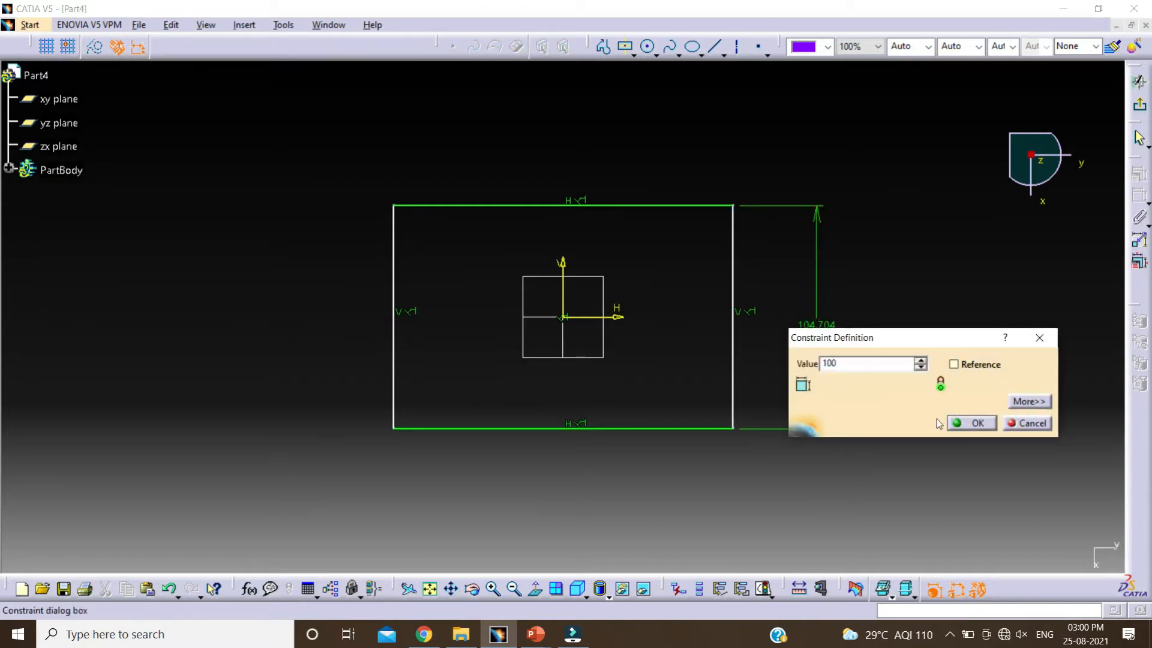
pyautogui.click(959, 422)
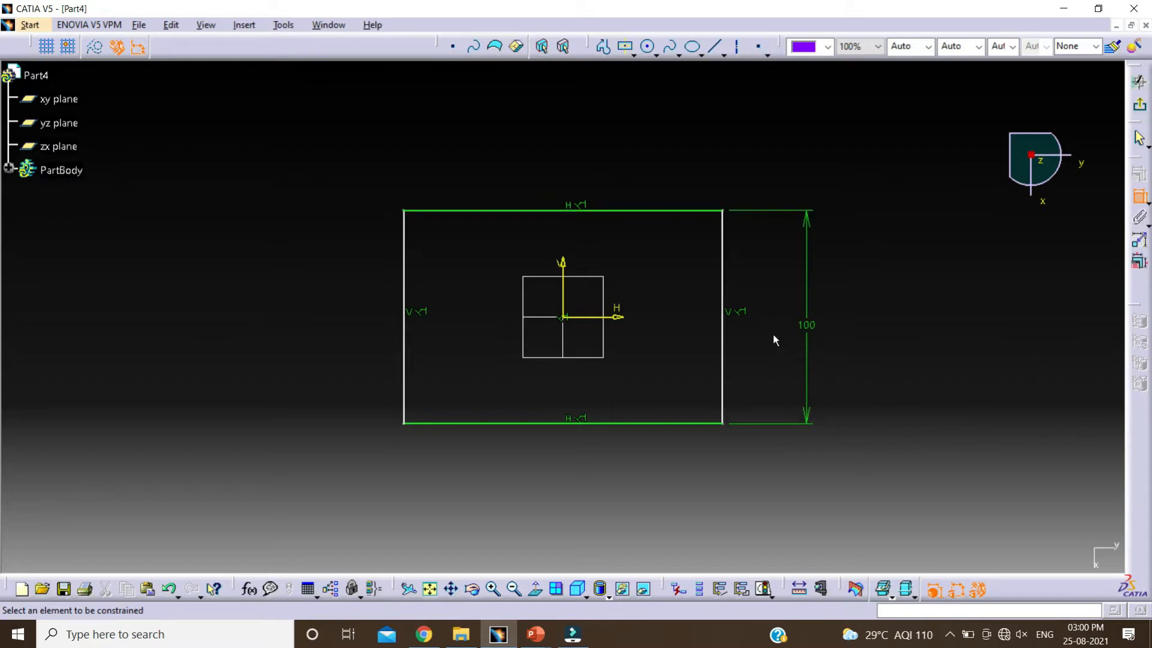
# - Dimension the rectangle's width above its upper edge and exit the sketch
pyautogui.click(608, 209)
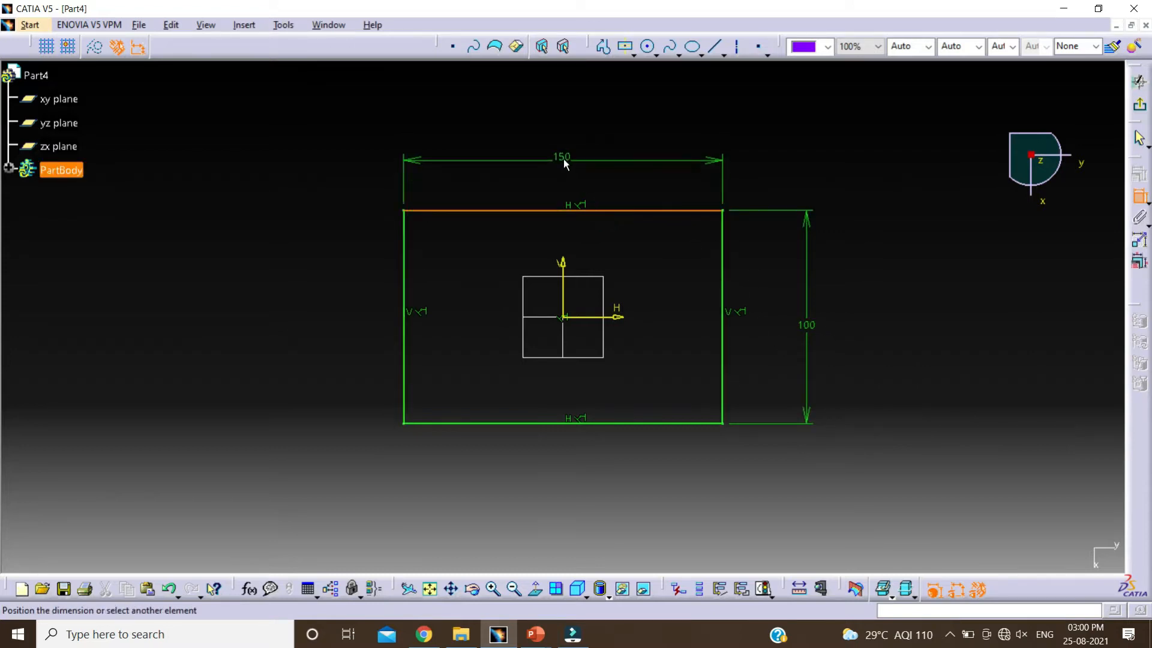
pyautogui.click(565, 161)
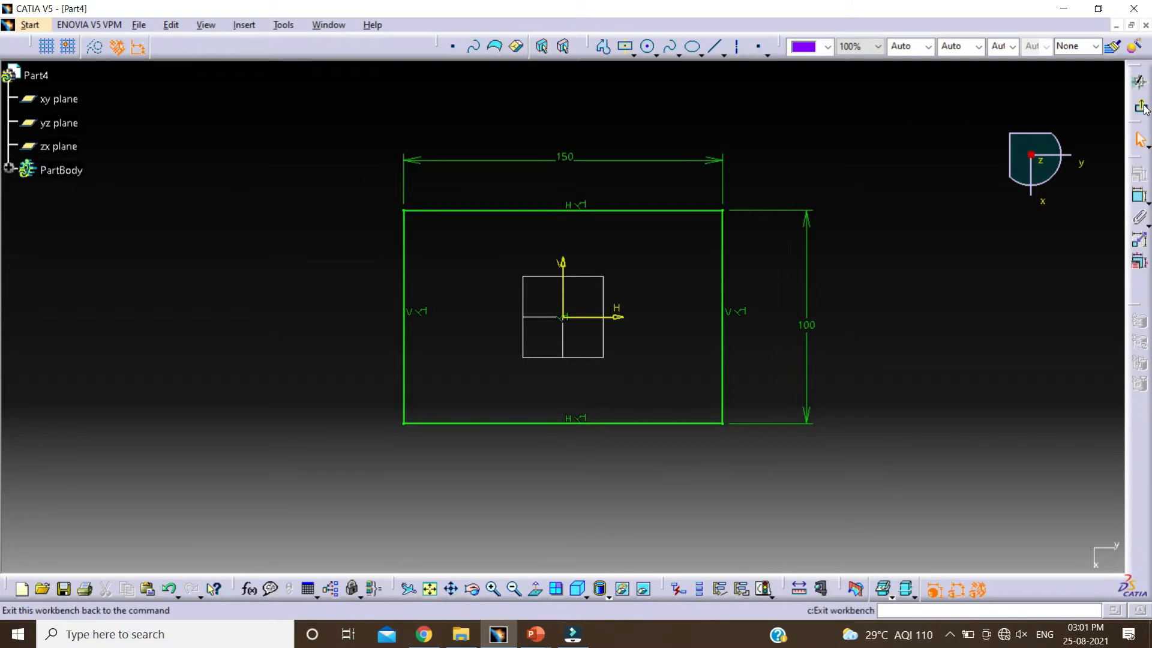
pyautogui.click(1139, 81)
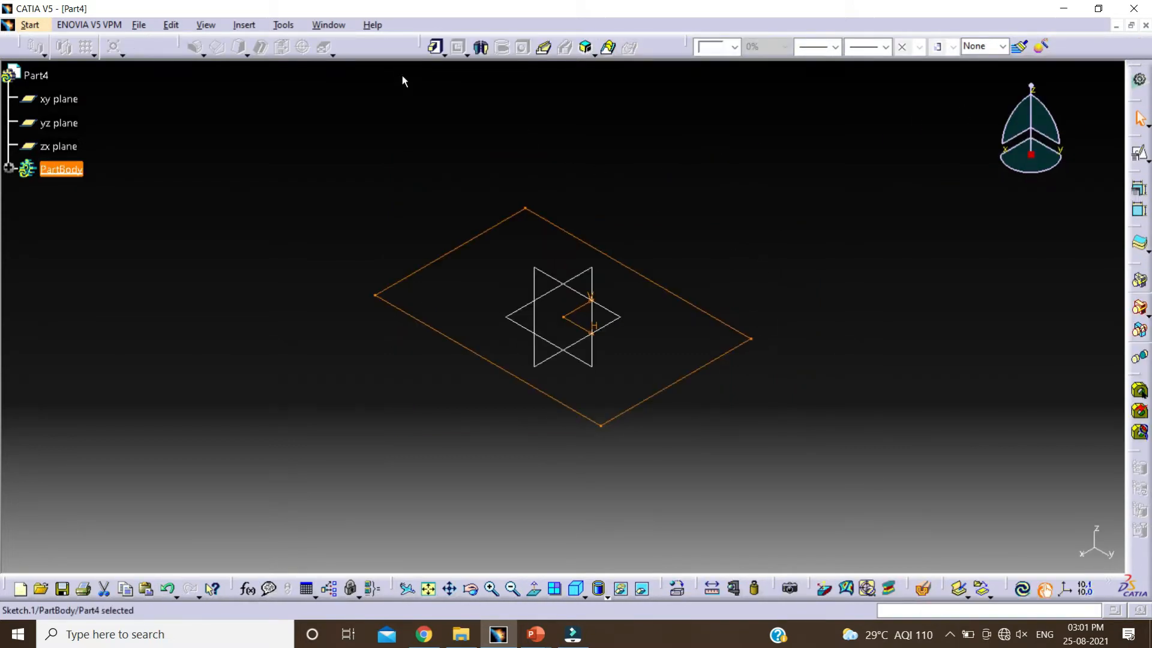
# - Pad the rectangle sketch with a length of 20 mm and mirrored extent
pyautogui.click(432, 48)
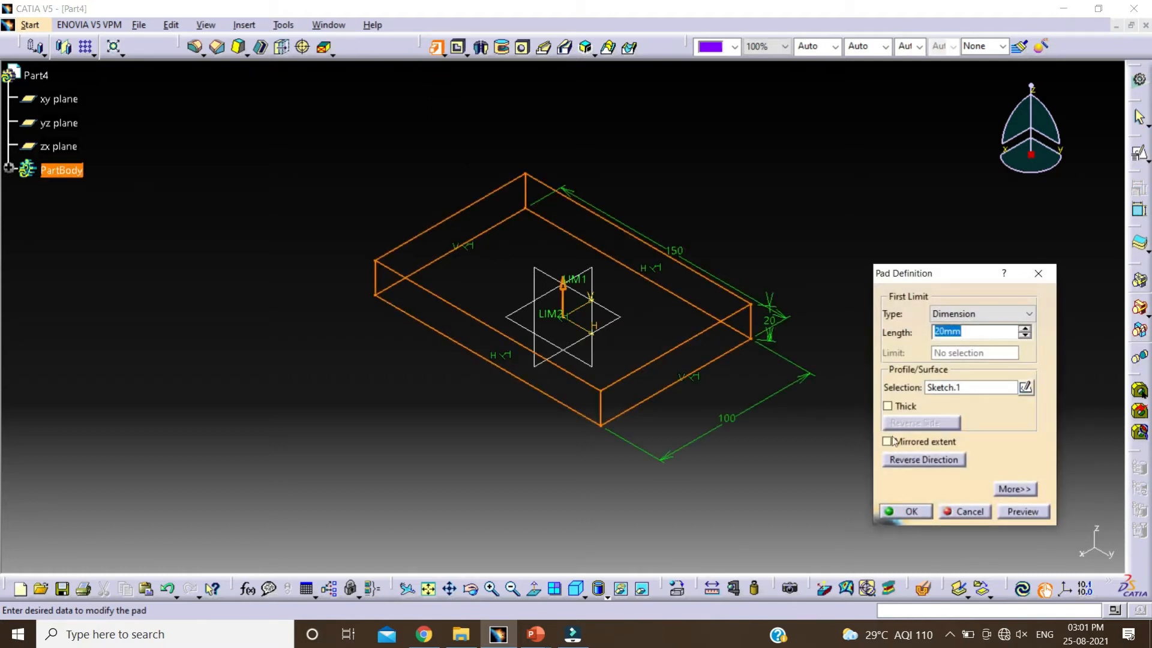
pyautogui.click(887, 442)
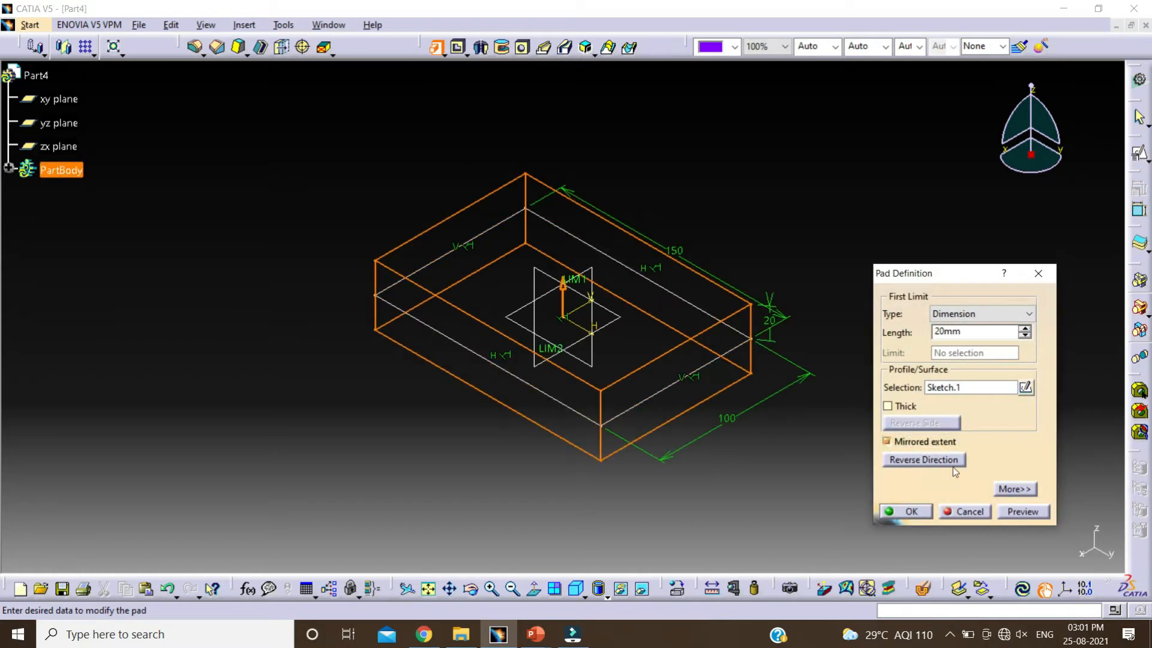
pyautogui.click(908, 511)
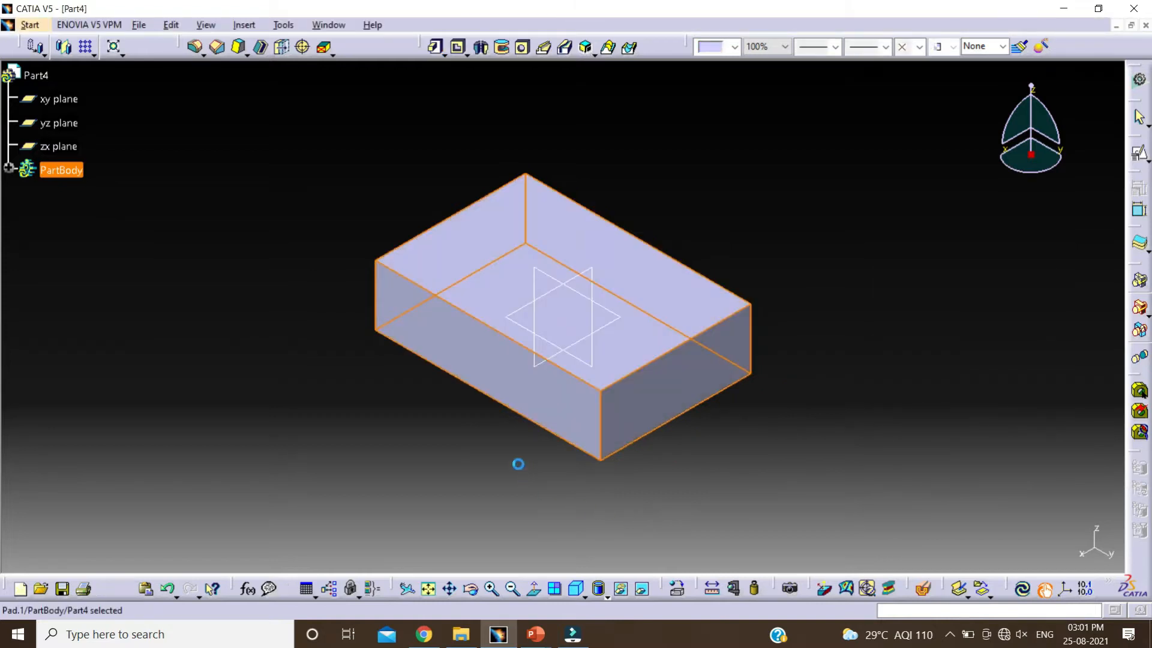
# - Place a blind hole near a corner of the block's upper face, set diameter 25 mm and depth 35 mm, and preview it
pyautogui.moveTo(513, 460); pyautogui.dragTo(533, 411, button='middle')
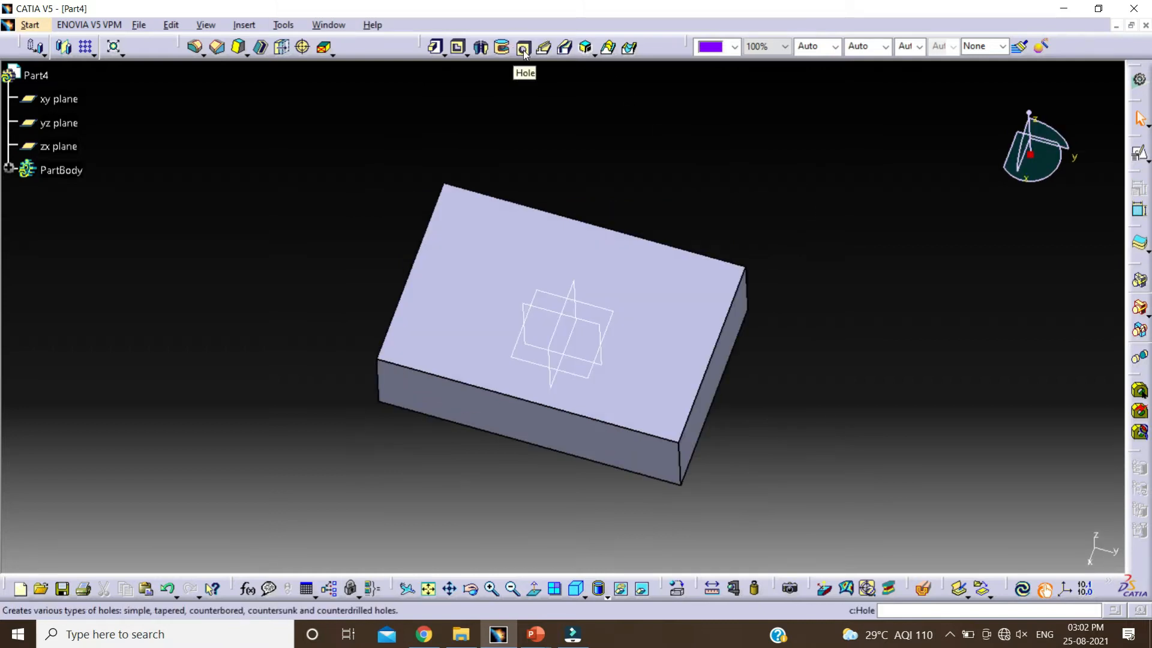
pyautogui.click(524, 48)
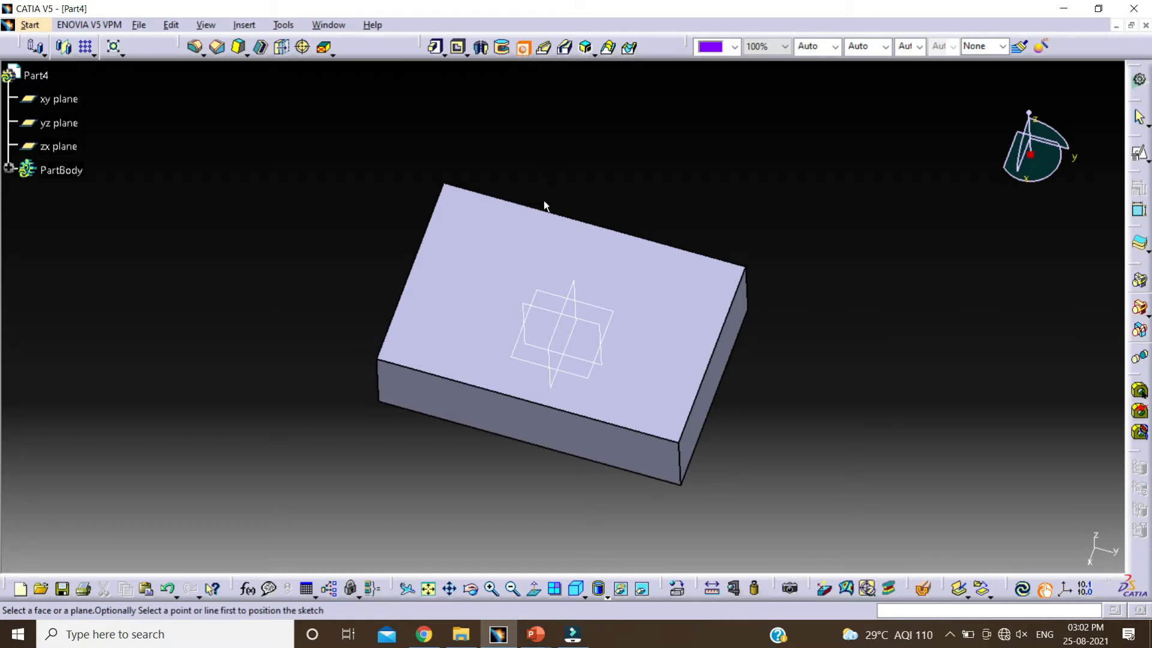
pyautogui.click(499, 242)
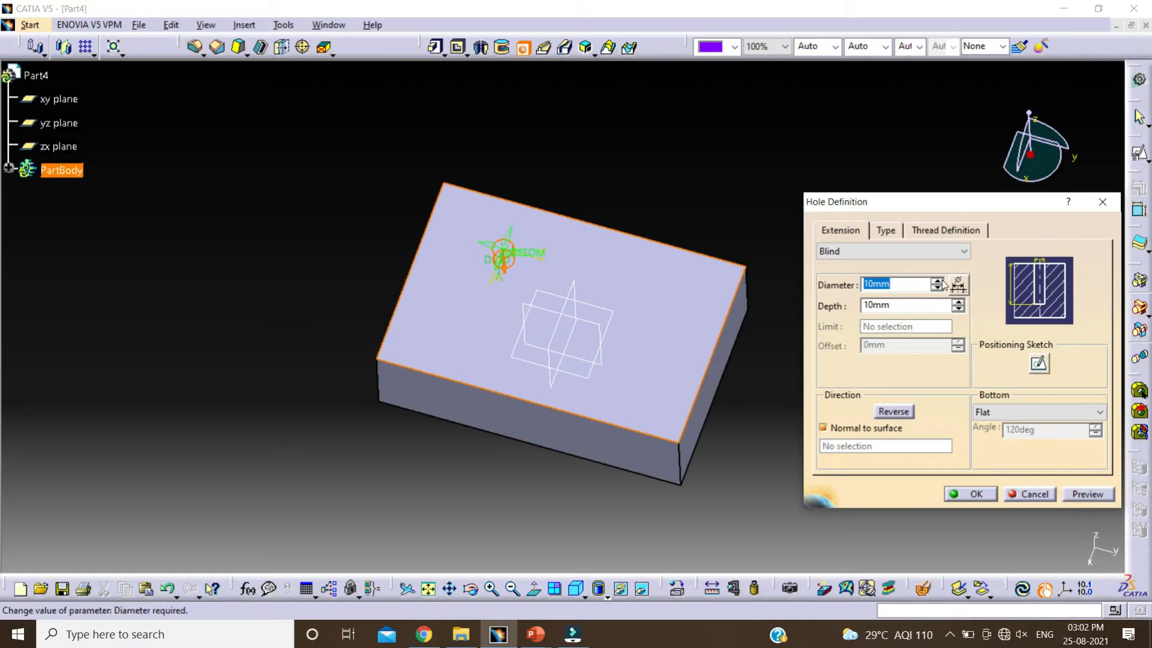
pyautogui.write('25')
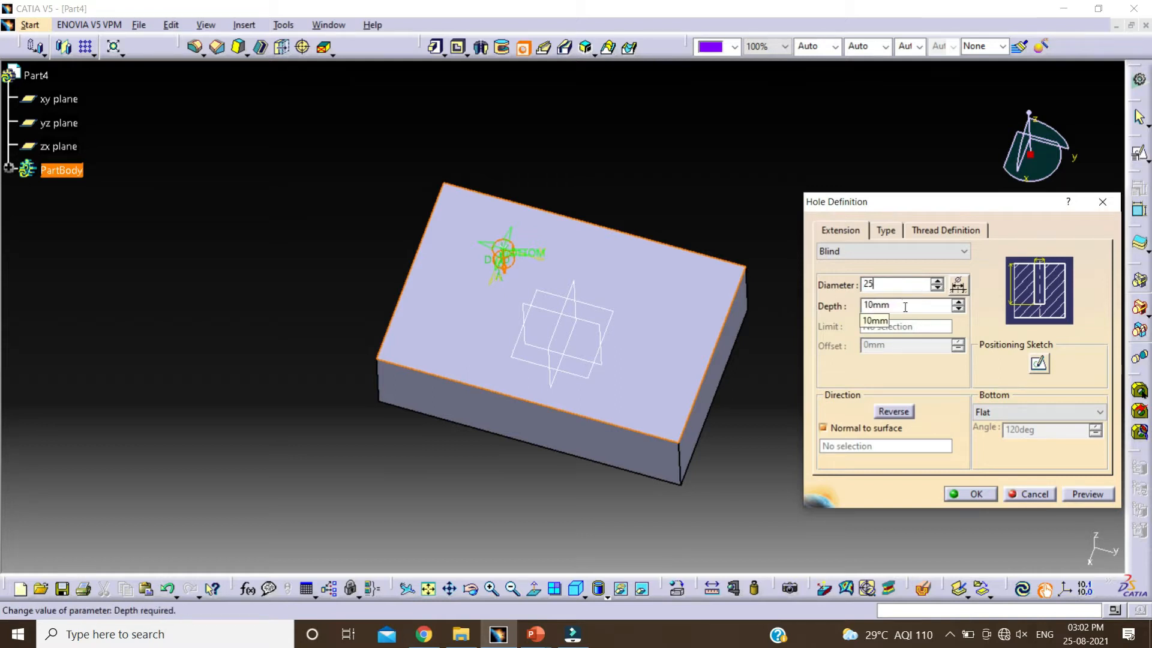
pyautogui.press('Tab')
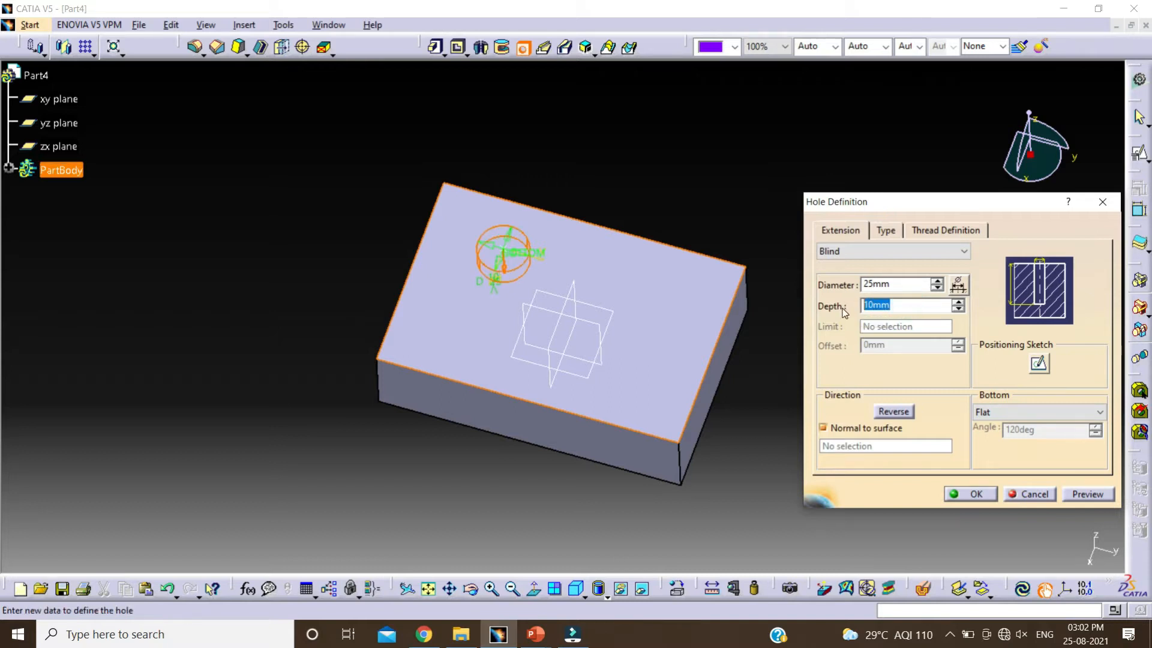
pyautogui.write('35')
pyautogui.click(1089, 495)
pyautogui.moveTo(560, 263)
pyautogui.mouseDown(button='middle')
pyautogui.moveTo(504, 246)
pyautogui.moveTo(571, 329)
pyautogui.moveTo(586, 262)
pyautogui.moveTo(495, 316)
pyautogui.moveTo(484, 277)
pyautogui.moveTo(458, 253)
pyautogui.moveTo(491, 240)
pyautogui.moveTo(474, 279)
pyautogui.moveTo(481, 380)
pyautogui.moveTo(514, 322)
pyautogui.moveTo(462, 257)
pyautogui.moveTo(457, 296)
pyautogui.moveTo(480, 282)
pyautogui.mouseUp(button='middle')
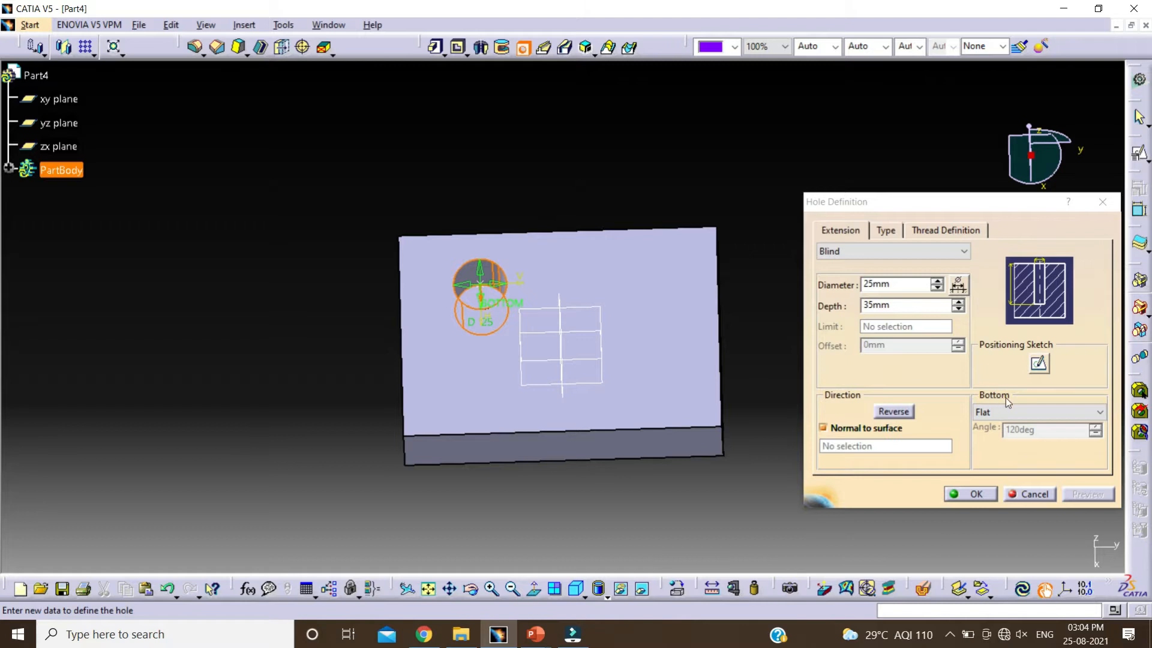
# - Change the hole's bottom shape to V-Bottom and preview the conical end
pyautogui.click(1030, 413)
pyautogui.click(1031, 413)
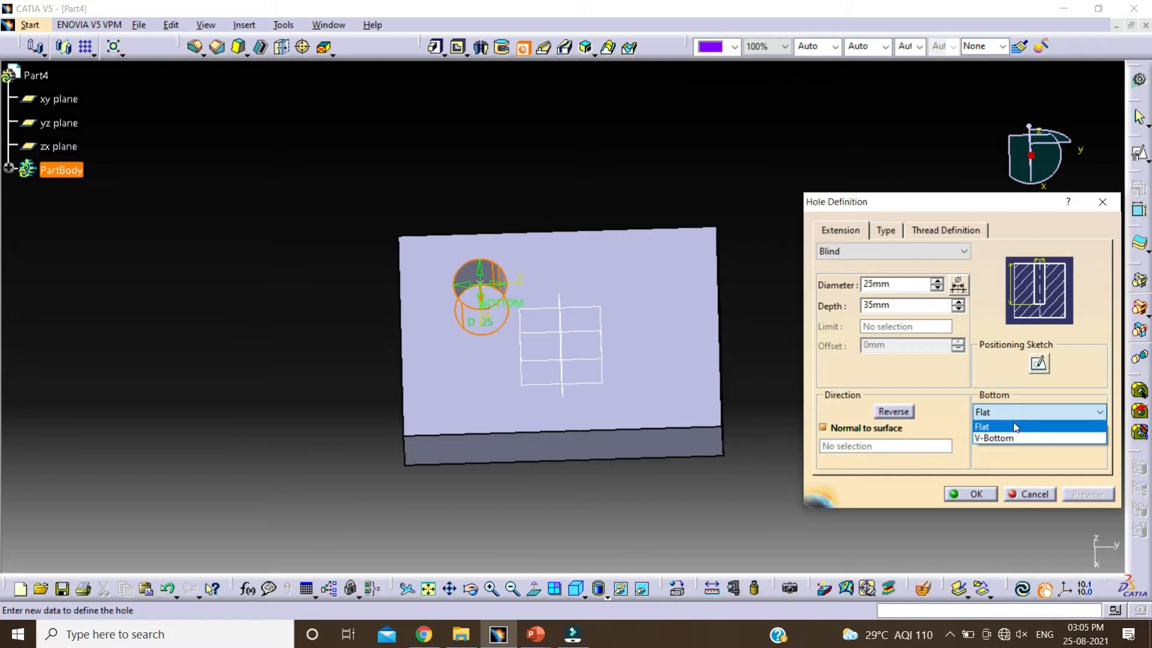
pyautogui.moveTo(473, 326); pyautogui.dragTo(543, 304, button='middle')
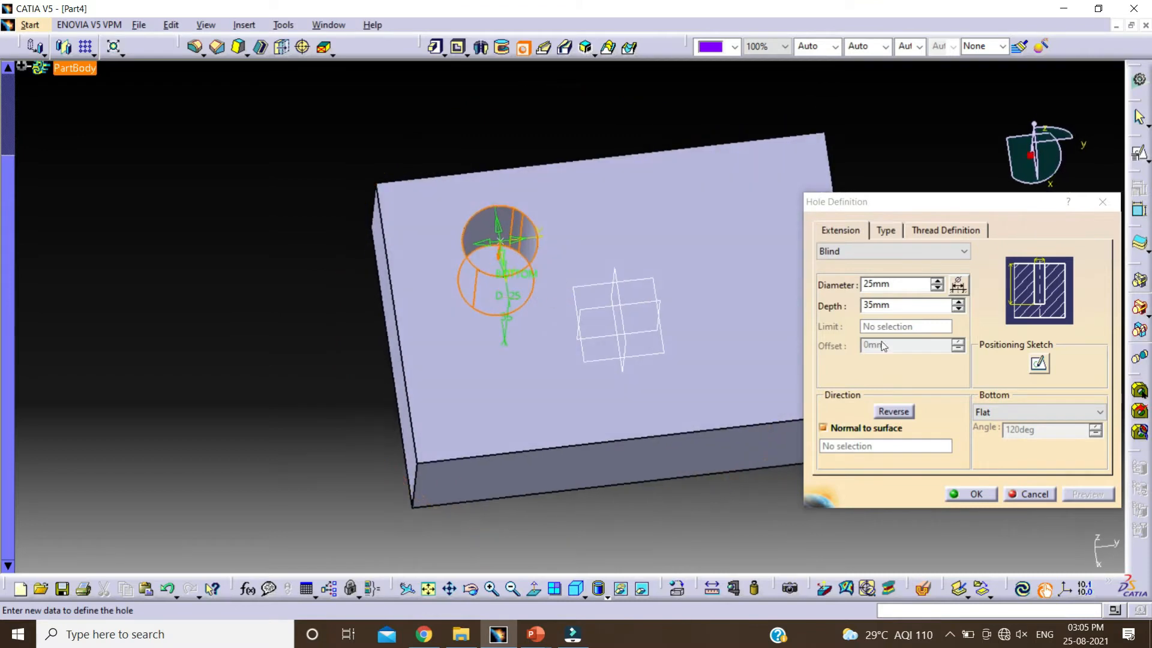
pyautogui.click(998, 412)
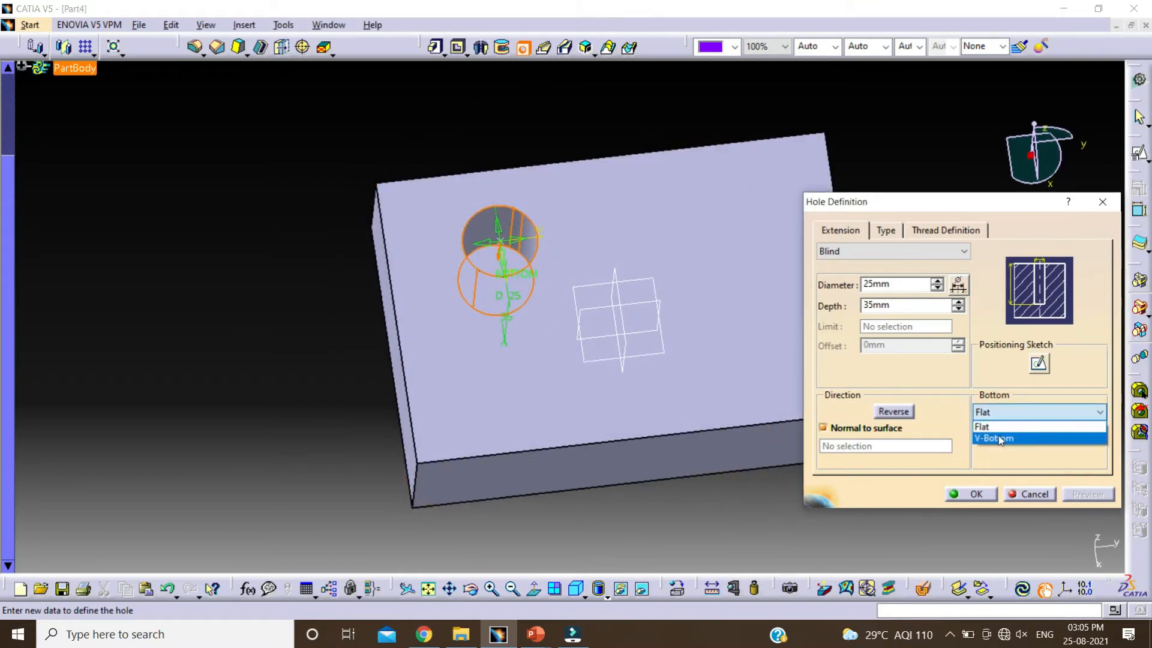
pyautogui.click(997, 437)
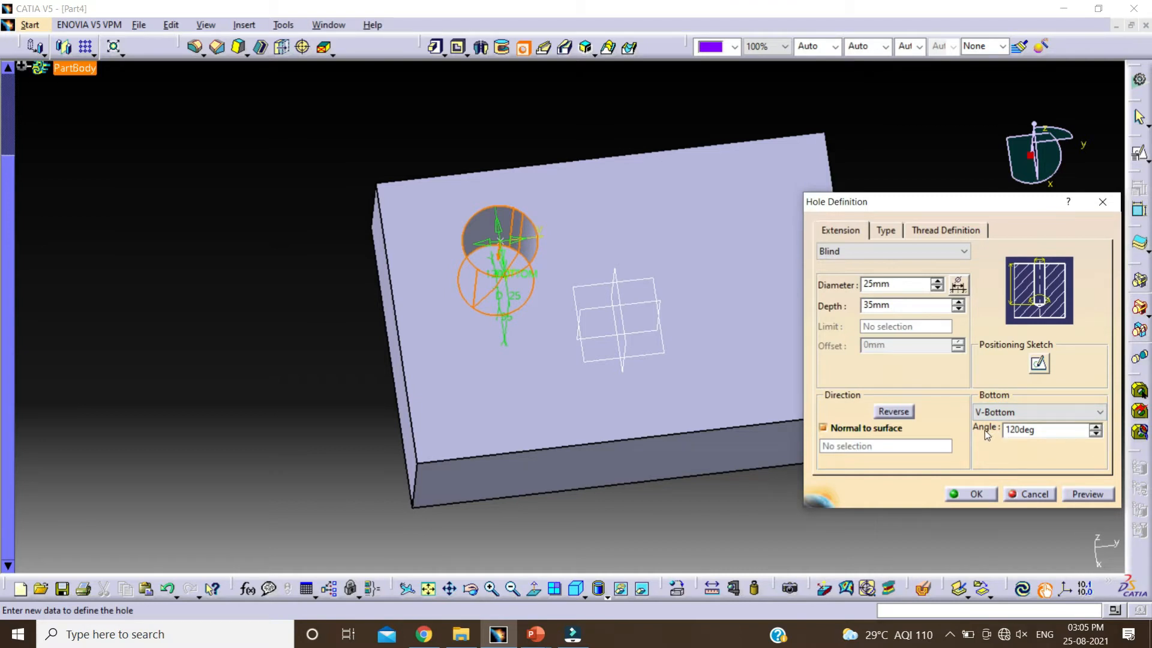
pyautogui.click(1084, 494)
pyautogui.moveTo(541, 289); pyautogui.dragTo(461, 291, button='middle')
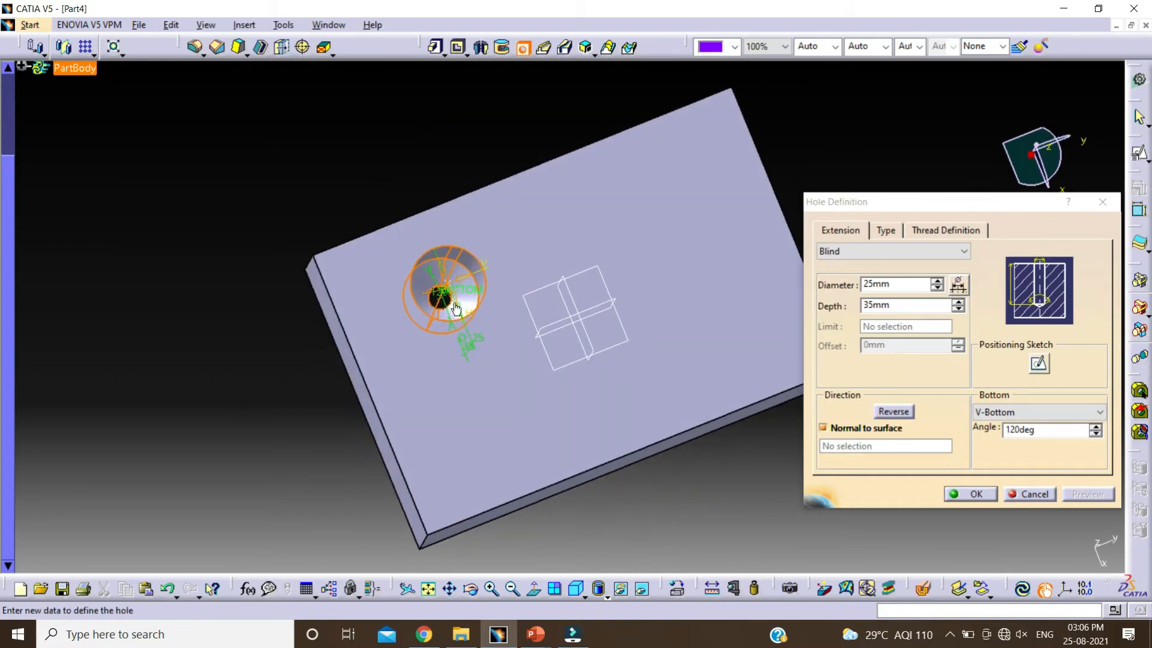
# - Set the V-bottom angle to 100 degrees and create the hole
pyautogui.click(1059, 431)
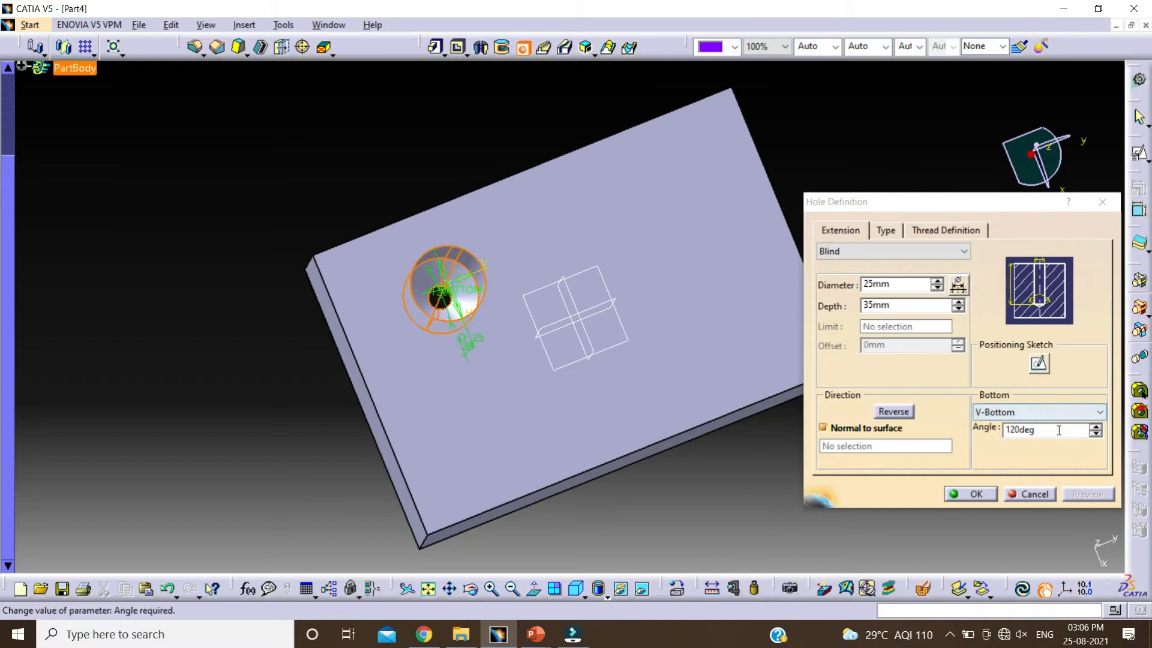
pyautogui.press('Return')
pyautogui.write('100')
pyautogui.press('Return')
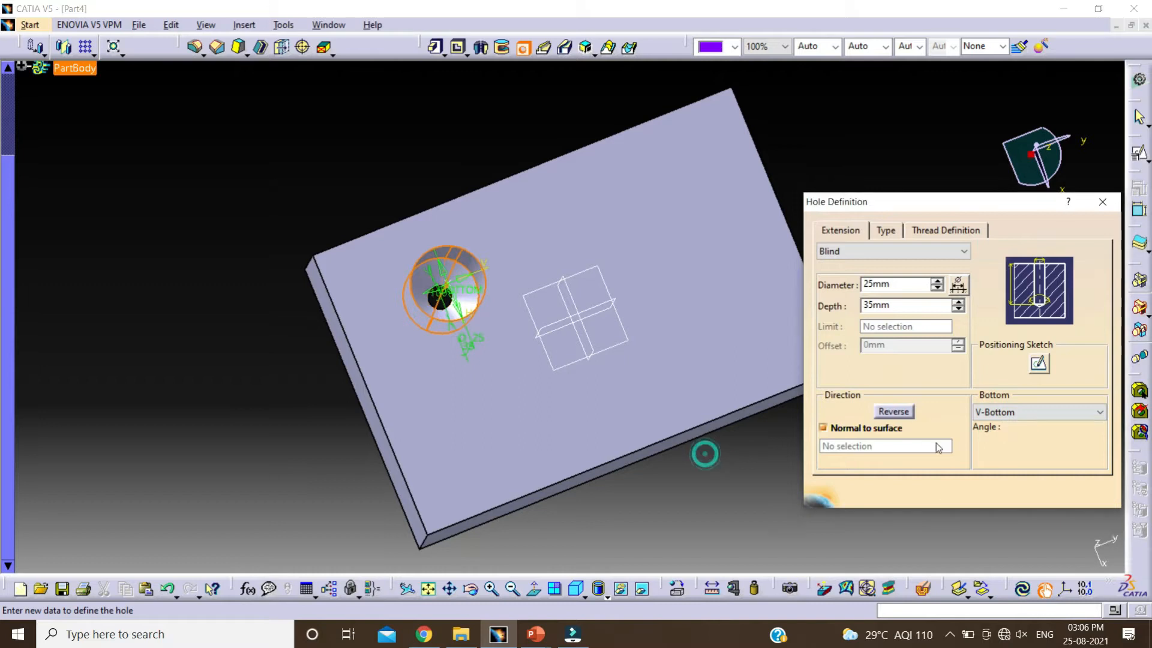
pyautogui.moveTo(474, 336); pyautogui.dragTo(453, 310, button='middle')
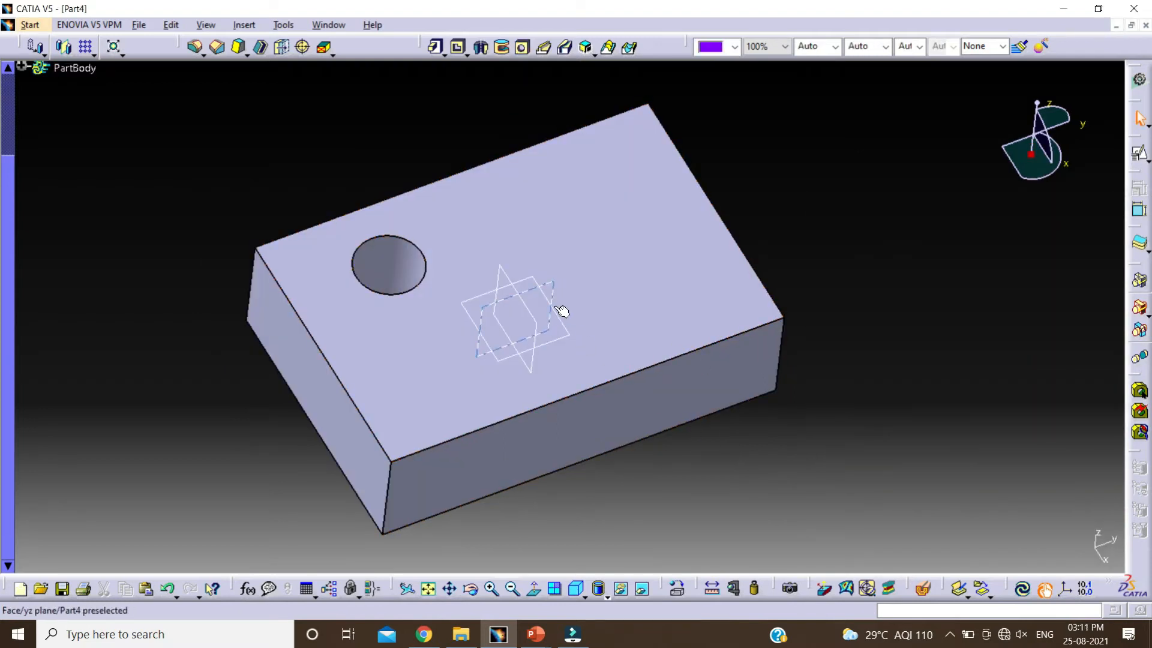
# - Open a positioned sketch on the yz plane with the default origin and orientation
pyautogui.click(1140, 157)
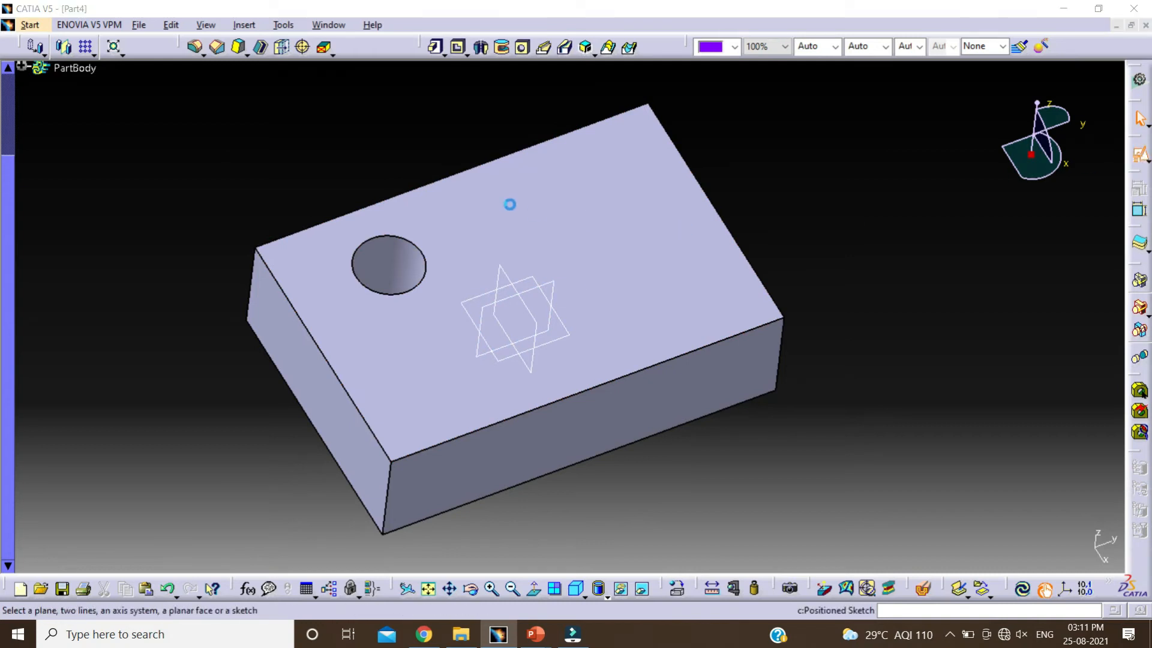
pyautogui.click(551, 280)
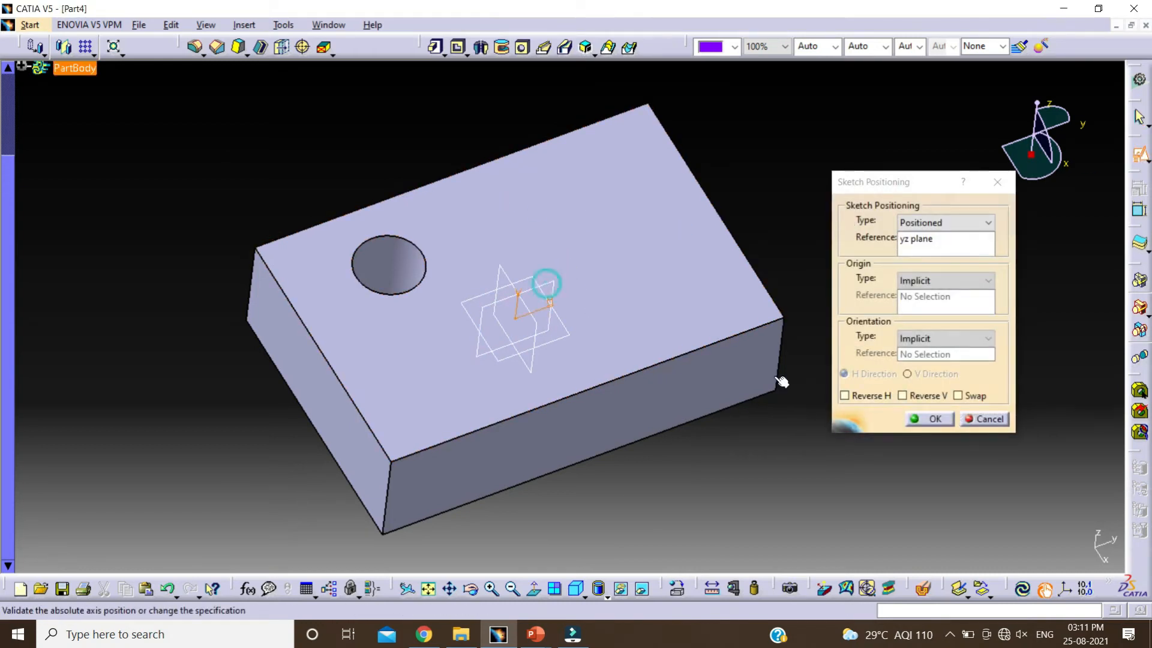
pyautogui.click(925, 420)
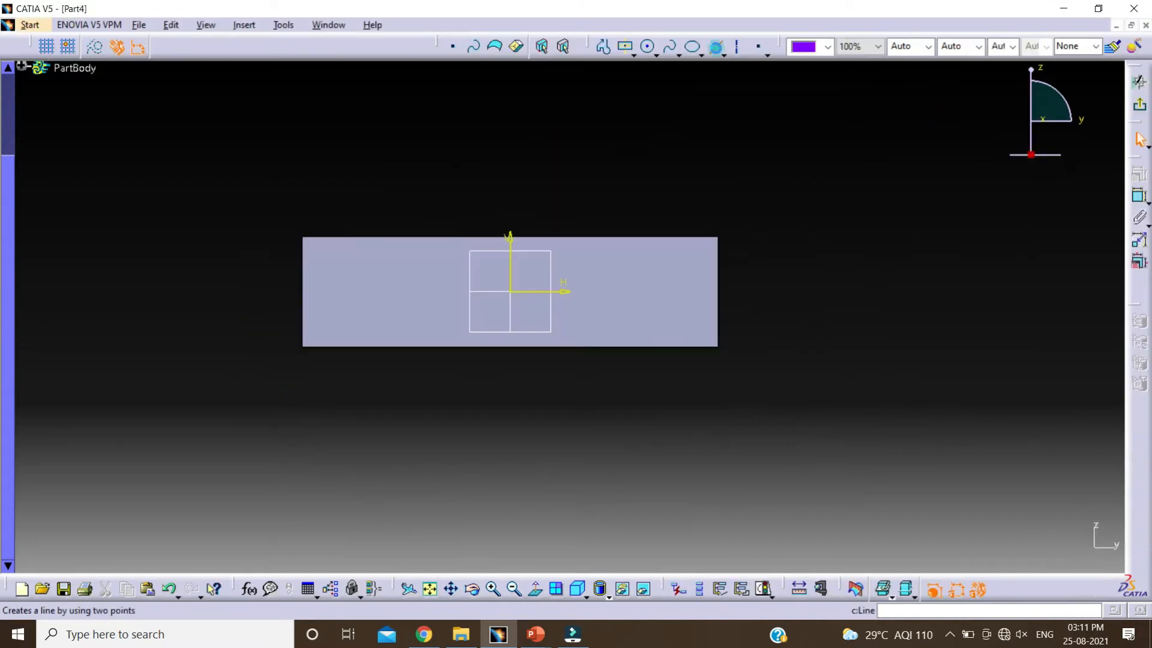
# - Sketch a sloping line starting at about H -39 mm, V 16 mm and descending past the origin, and exit the sketch
pyautogui.click(717, 49)
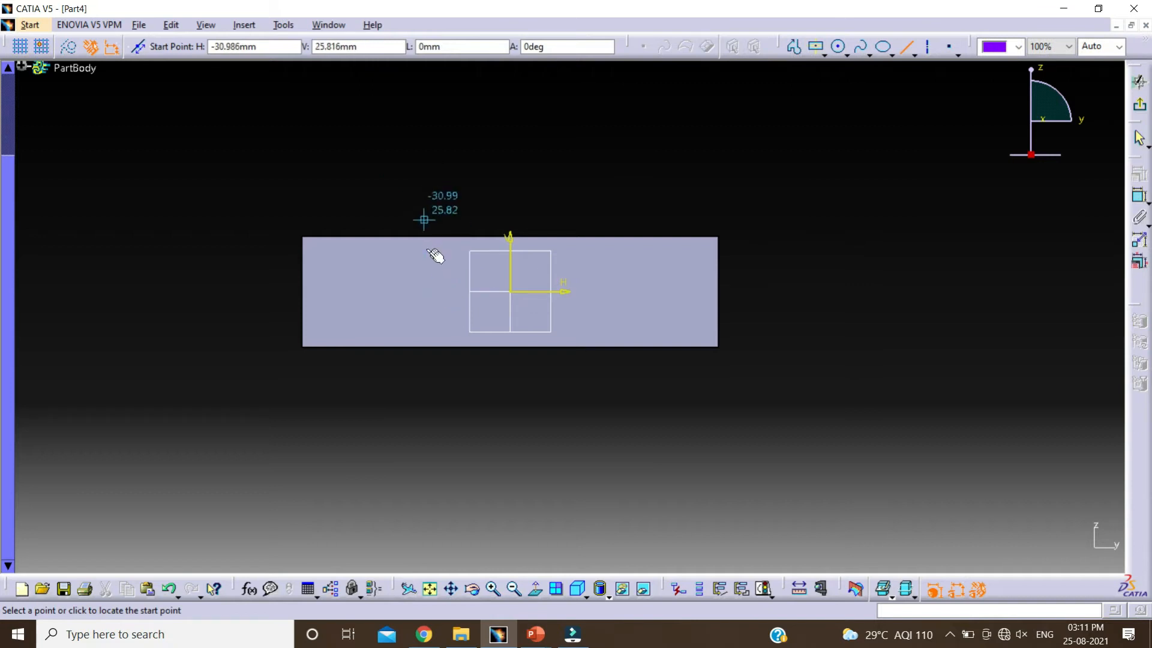
pyautogui.click(402, 246)
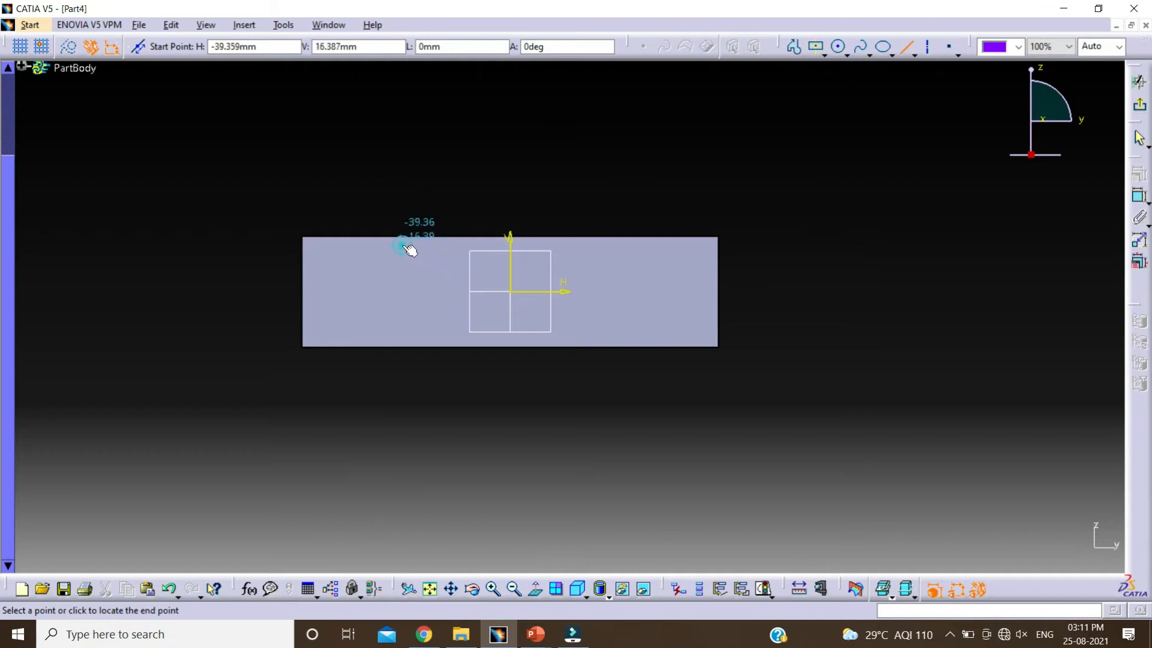
pyautogui.click(566, 334)
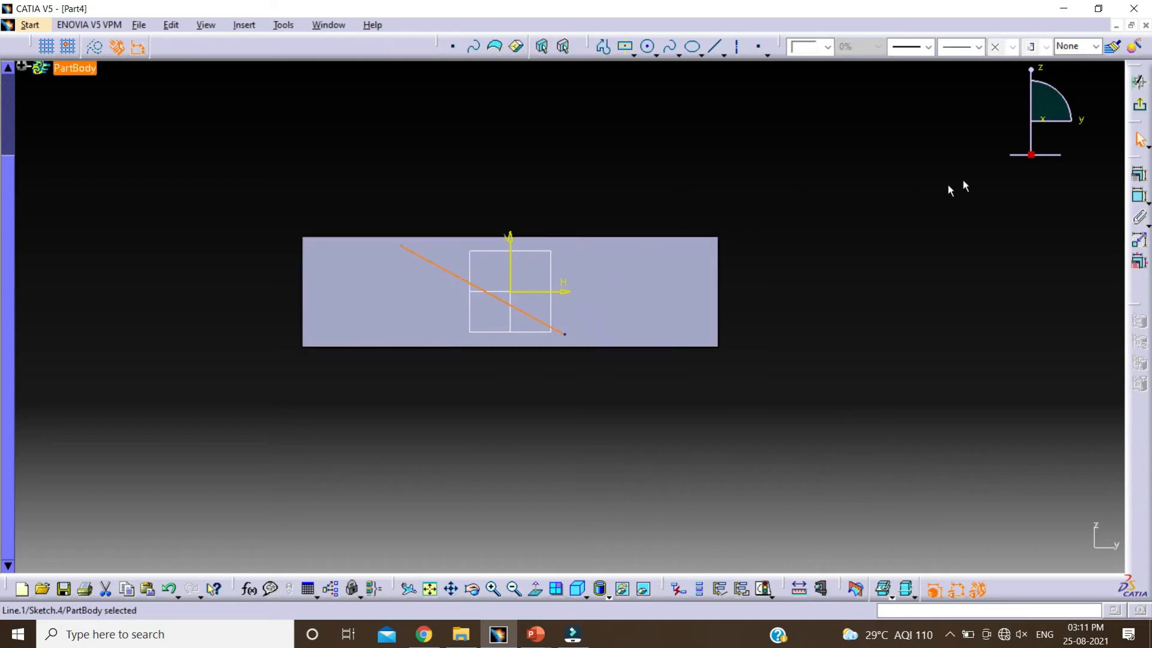
pyautogui.click(1141, 108)
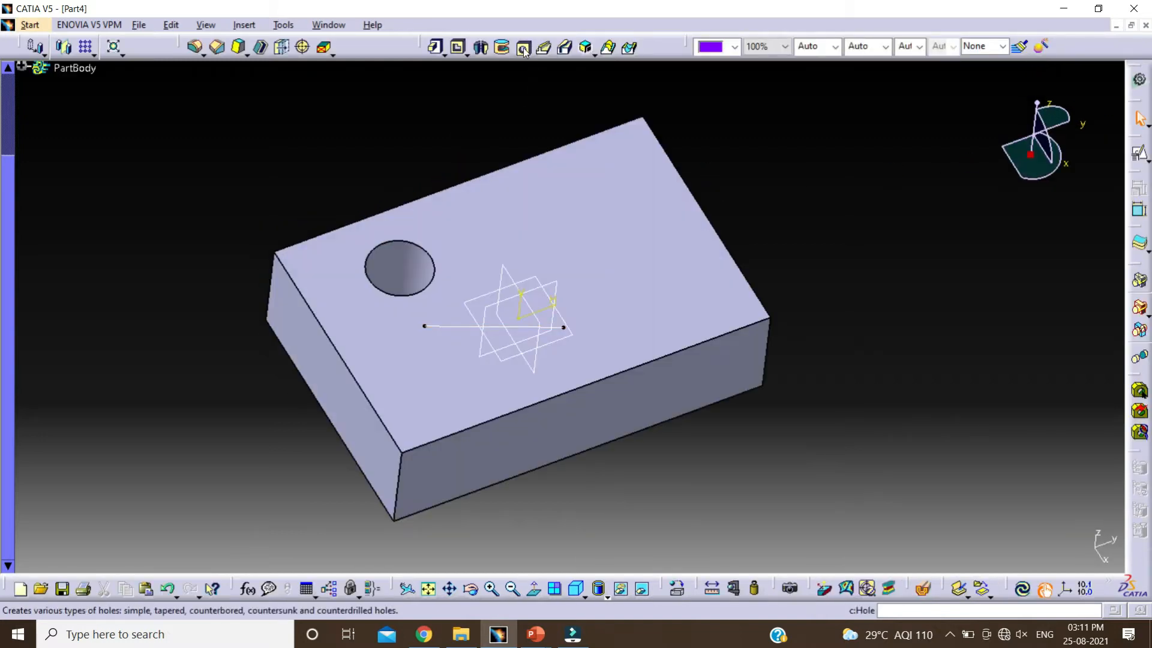
# - Place a blind hole near the far corner of the block's upper face and direct it along the sketched line instead of normal to the surface
pyautogui.click(524, 51)
pyautogui.click(639, 235)
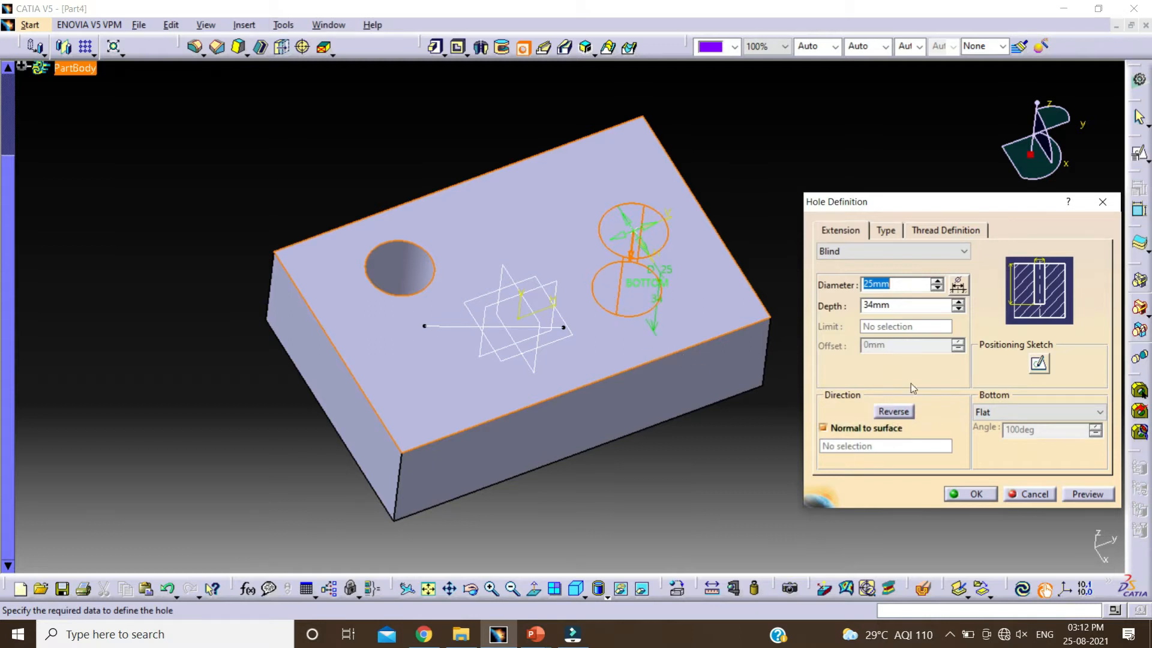
pyautogui.click(823, 427)
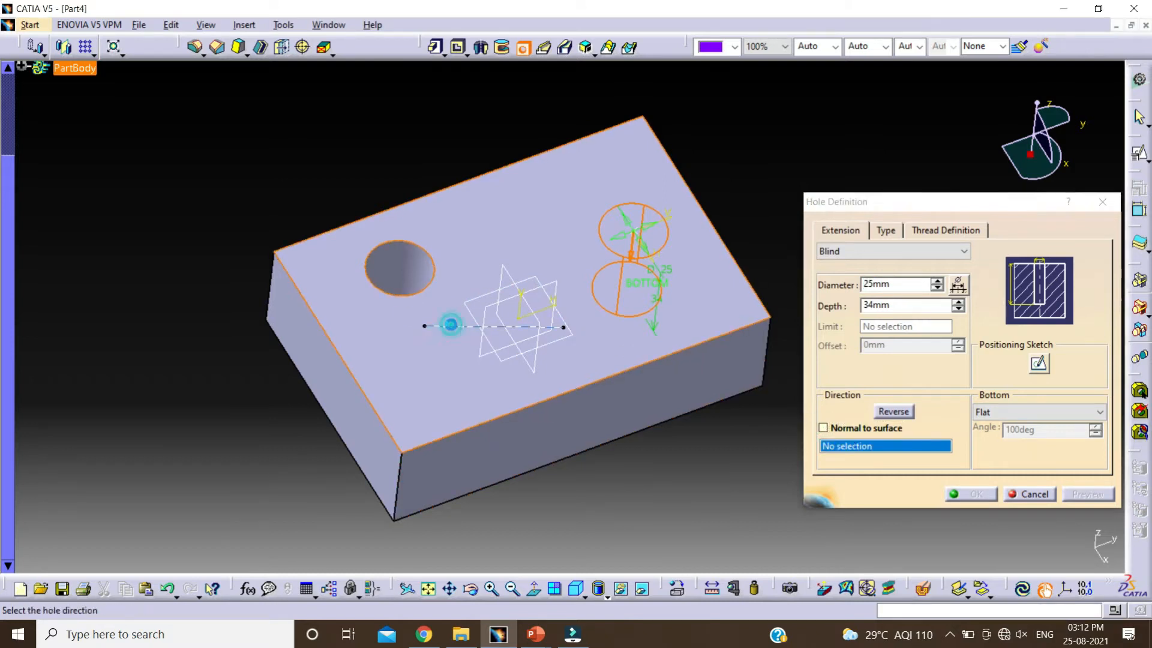
pyautogui.click(459, 329)
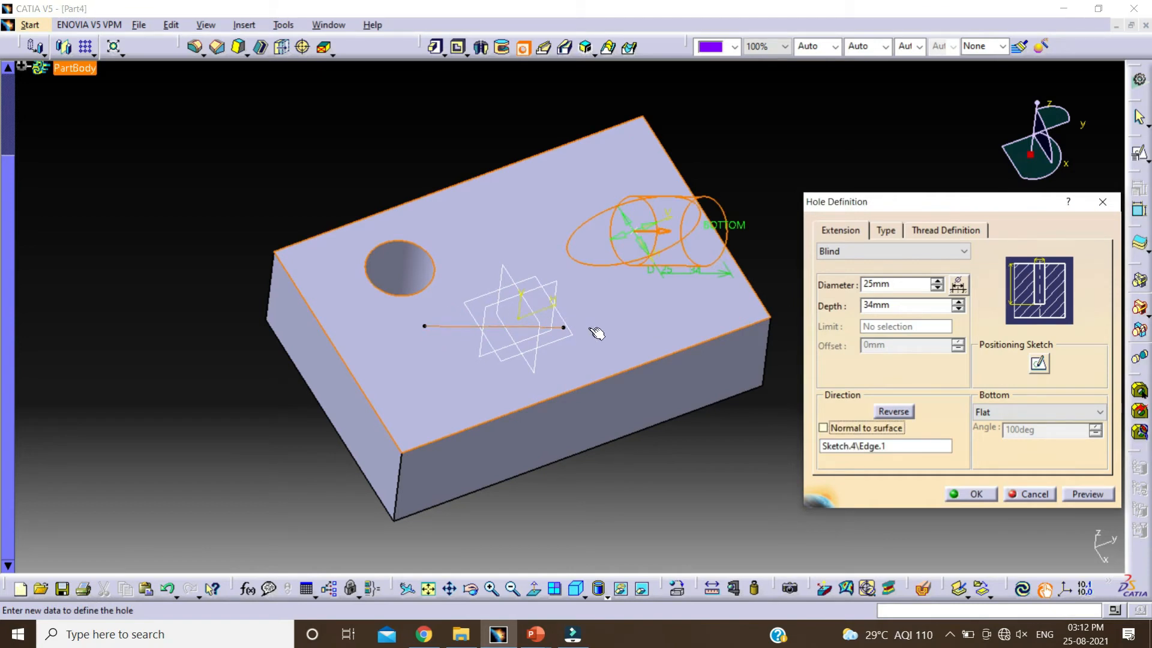
# - Set the angled hole's diameter to 20 mm, preview it from different views and create the hole
pyautogui.doubleClick(898, 284)
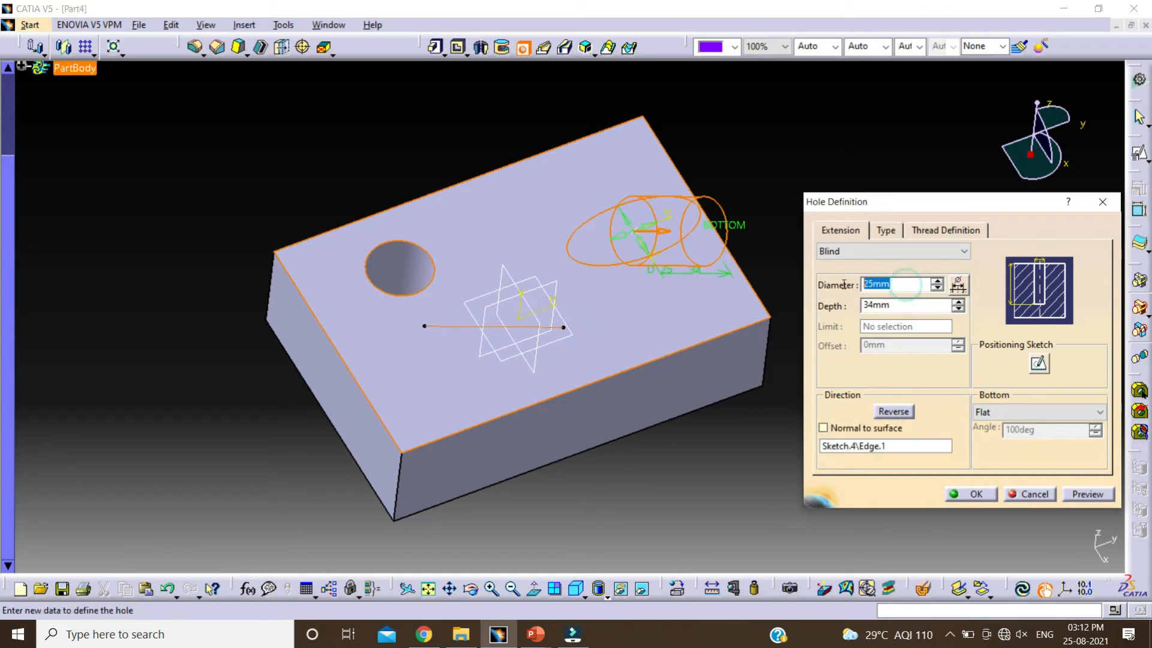
pyautogui.write('20')
pyautogui.click(1087, 495)
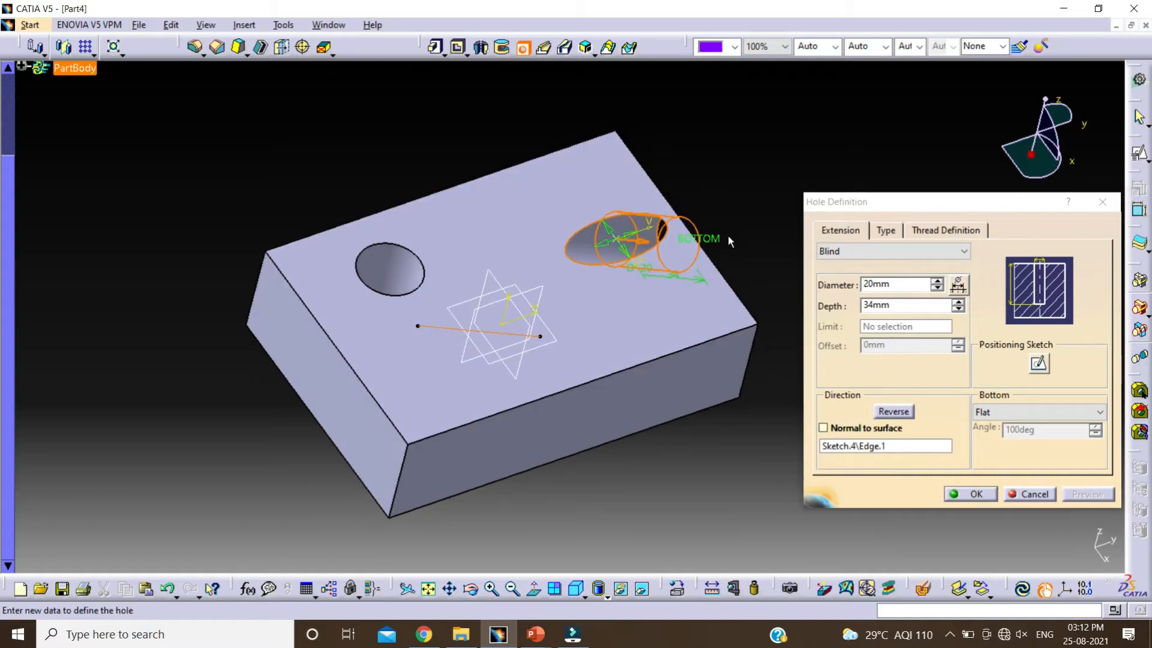
pyautogui.moveTo(666, 231); pyautogui.dragTo(567, 233, button='middle')
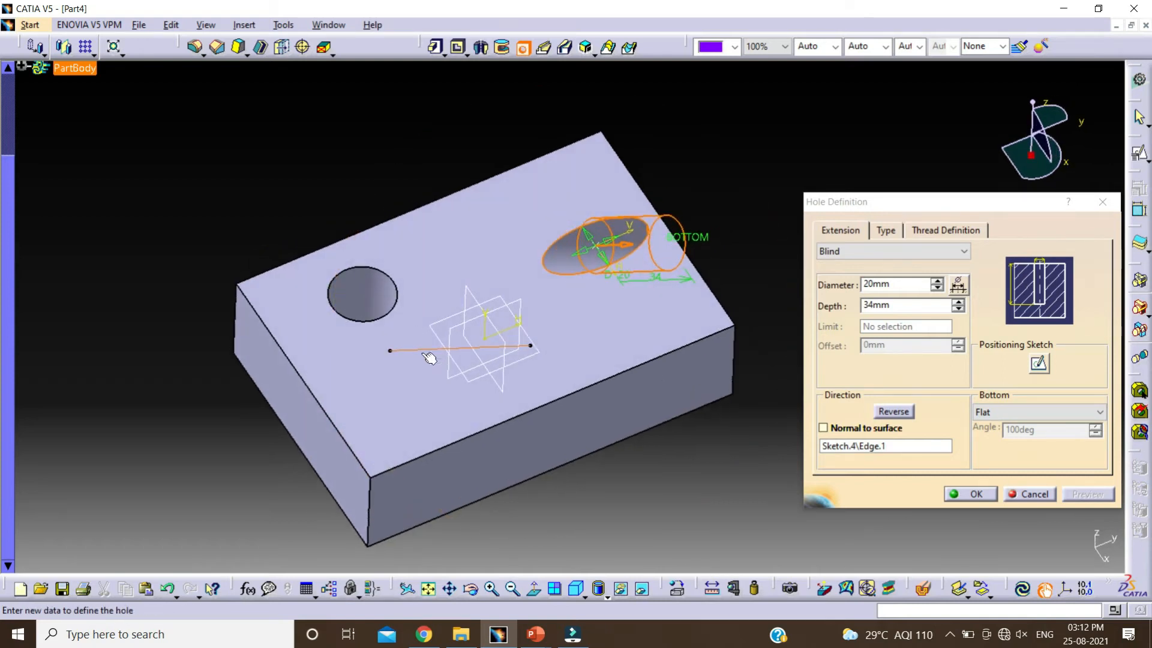
pyautogui.moveTo(722, 286); pyautogui.dragTo(668, 302, button='middle')
pyautogui.click(982, 494)
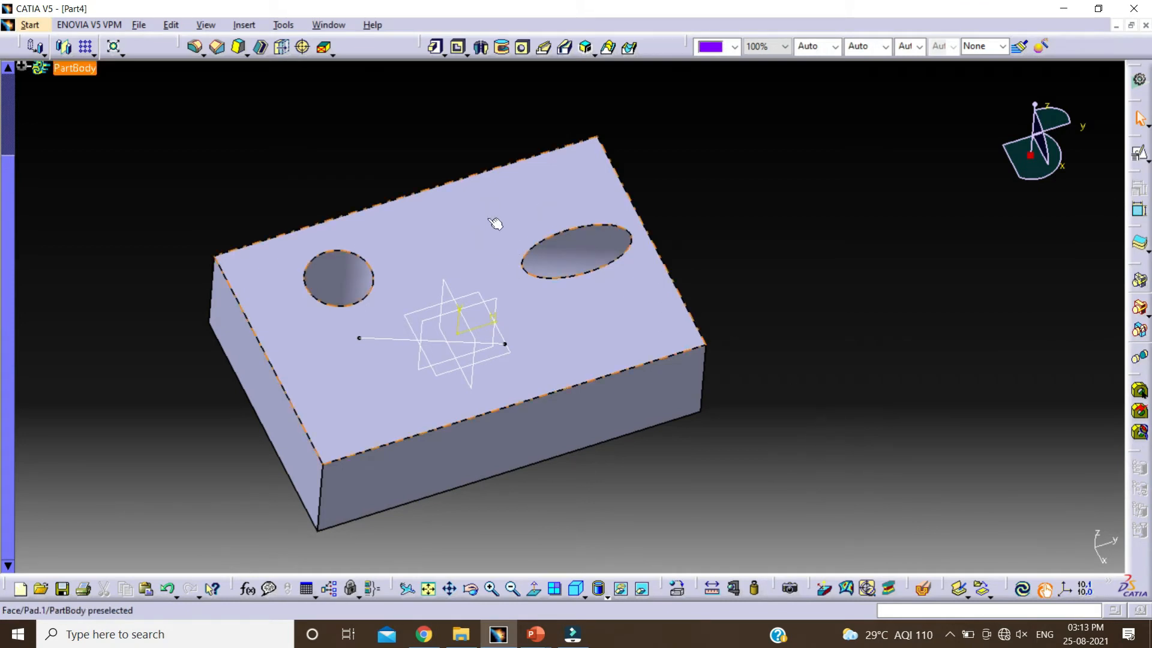
# - Create a positioned sketch on the block's upper face containing one point between the origin and the long edge without a hole, and exit it
pyautogui.click(1139, 154)
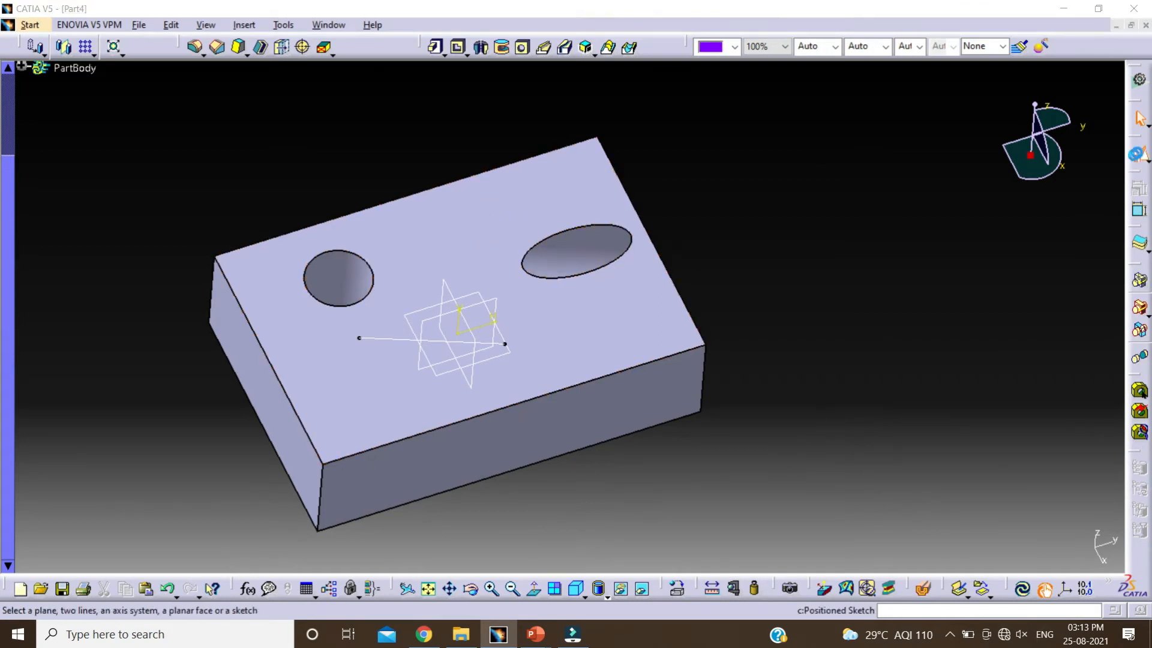
pyautogui.click(503, 224)
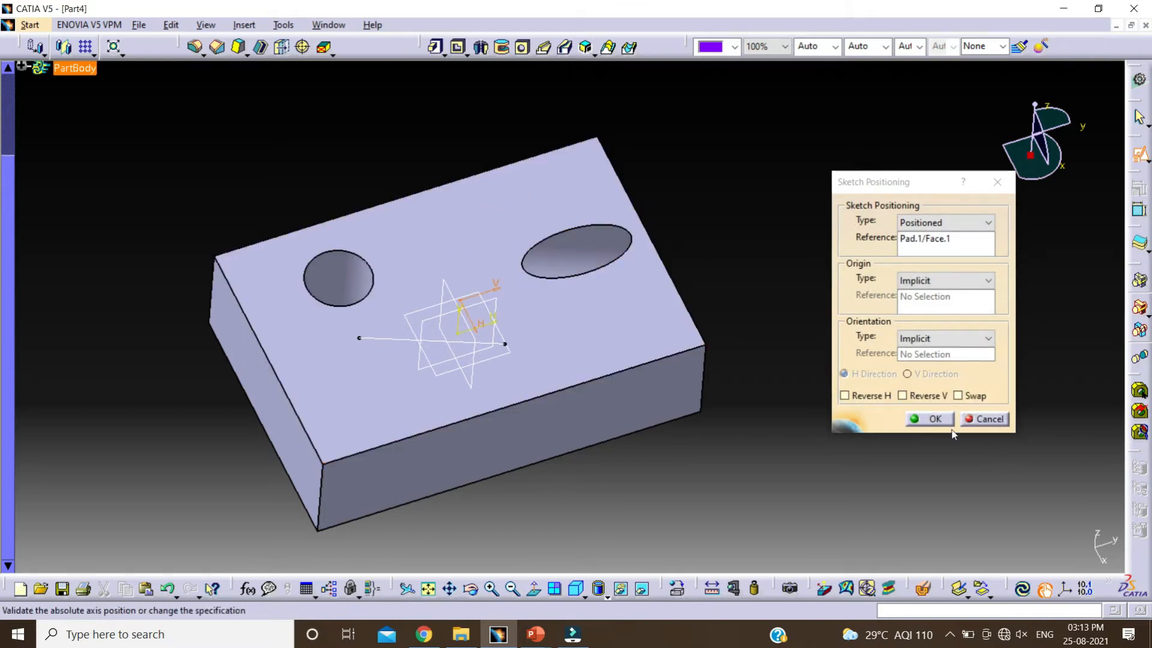
pyautogui.click(938, 419)
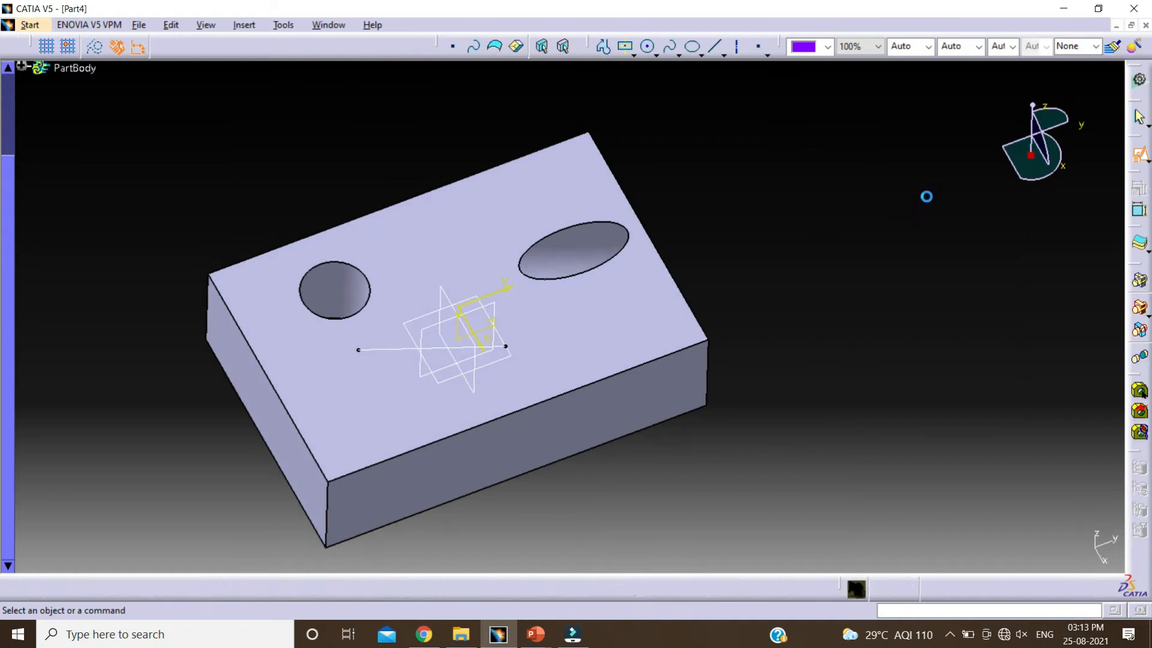
pyautogui.click(759, 46)
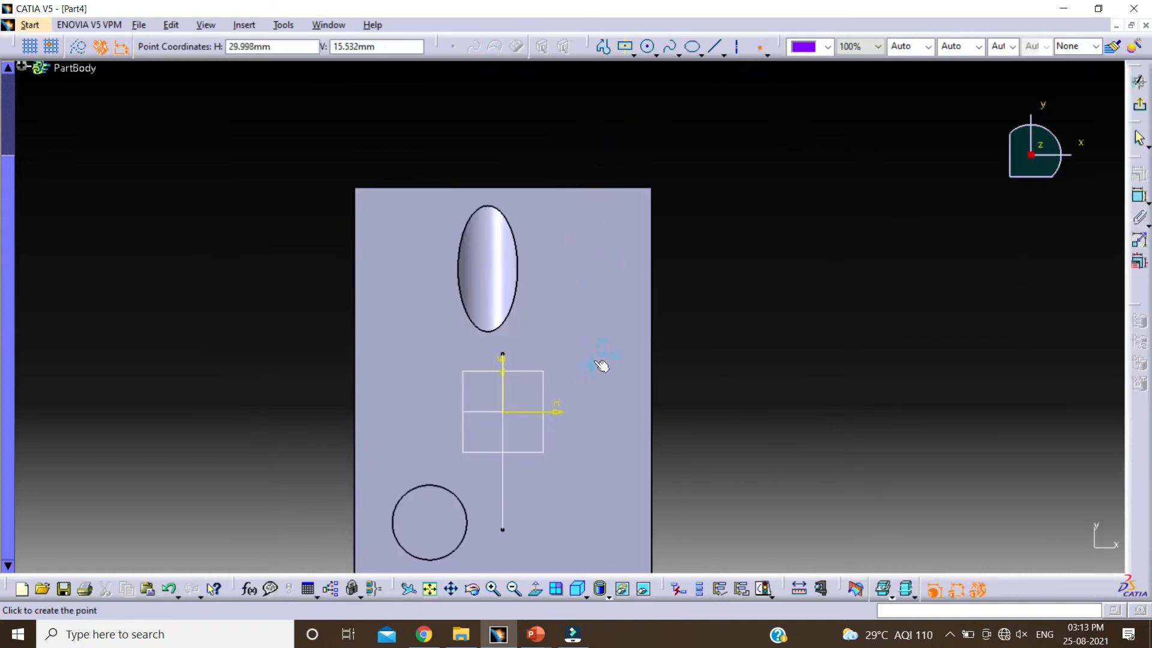
pyautogui.click(588, 346)
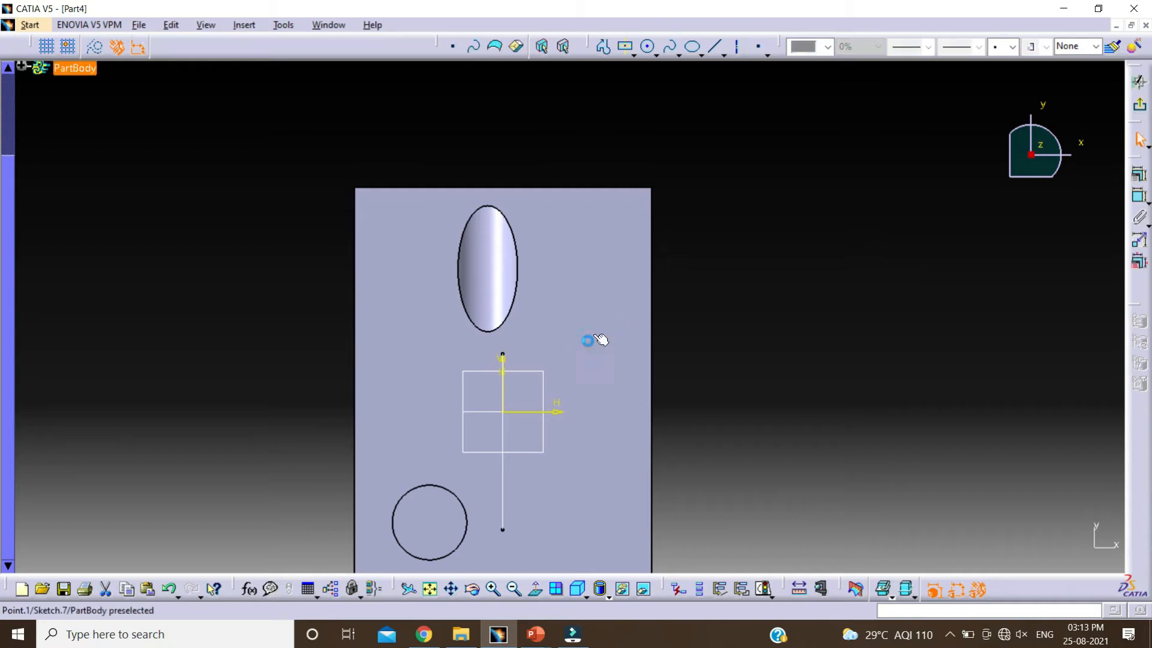
pyautogui.click(1139, 82)
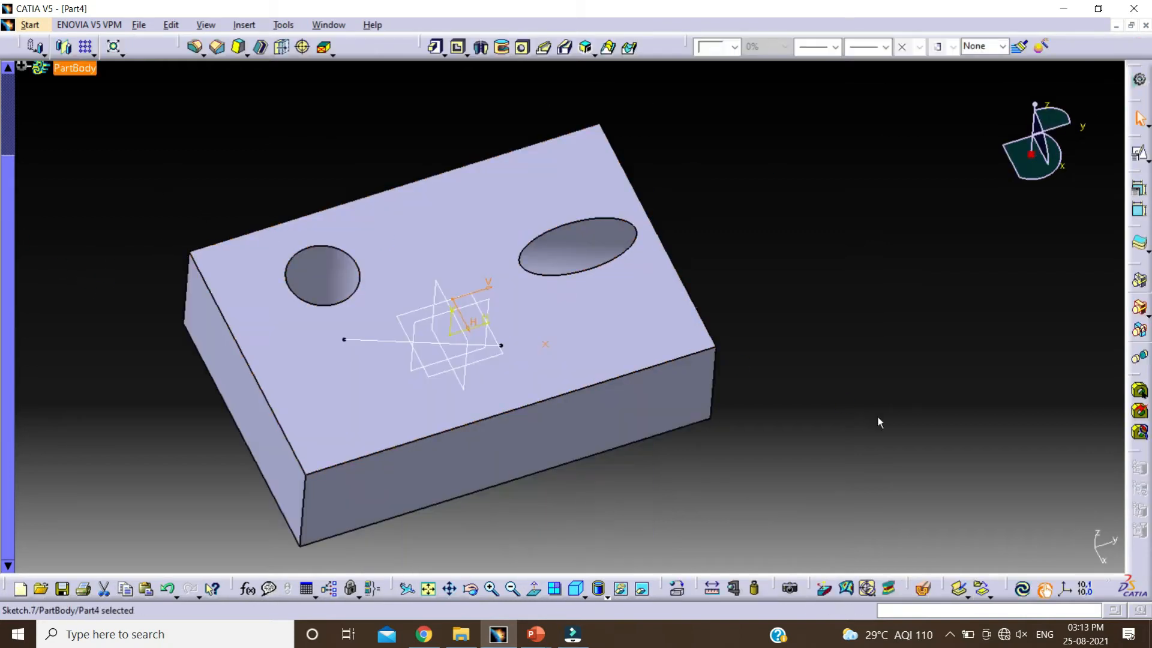
pyautogui.click(765, 287)
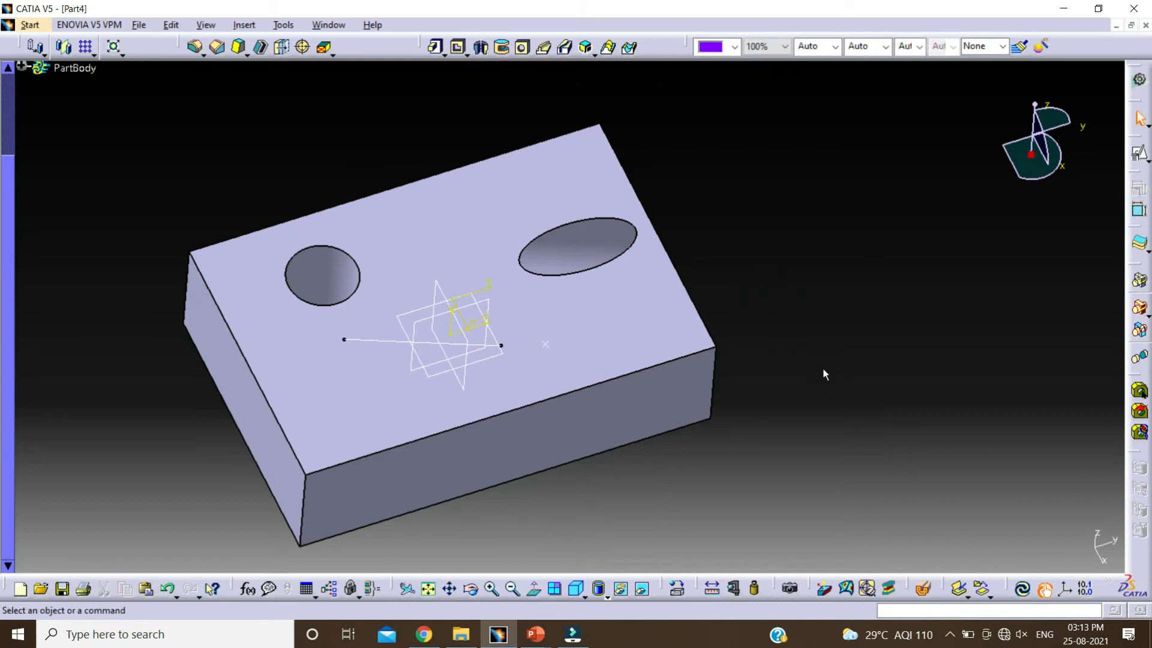
# - Create a flat-bottomed blind hole centred on the sketched point in the upper face, keeping 20 mm diameter and 34 mm depth
pyautogui.click(524, 48)
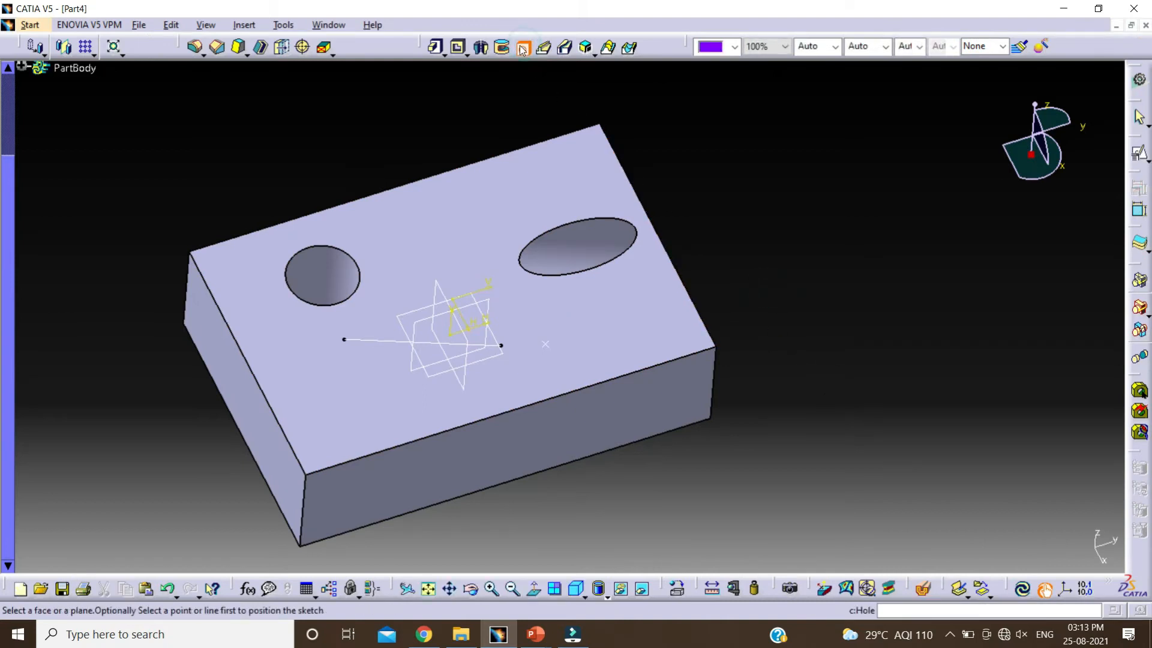
pyautogui.click(545, 343)
pyautogui.click(603, 328)
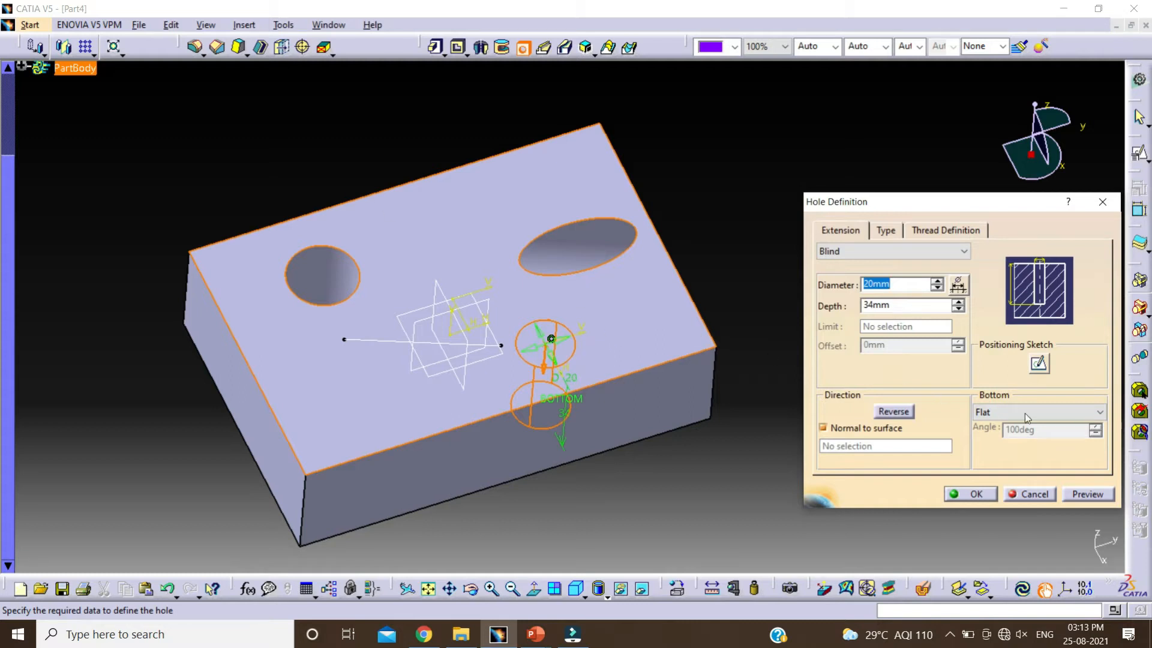
pyautogui.click(1088, 494)
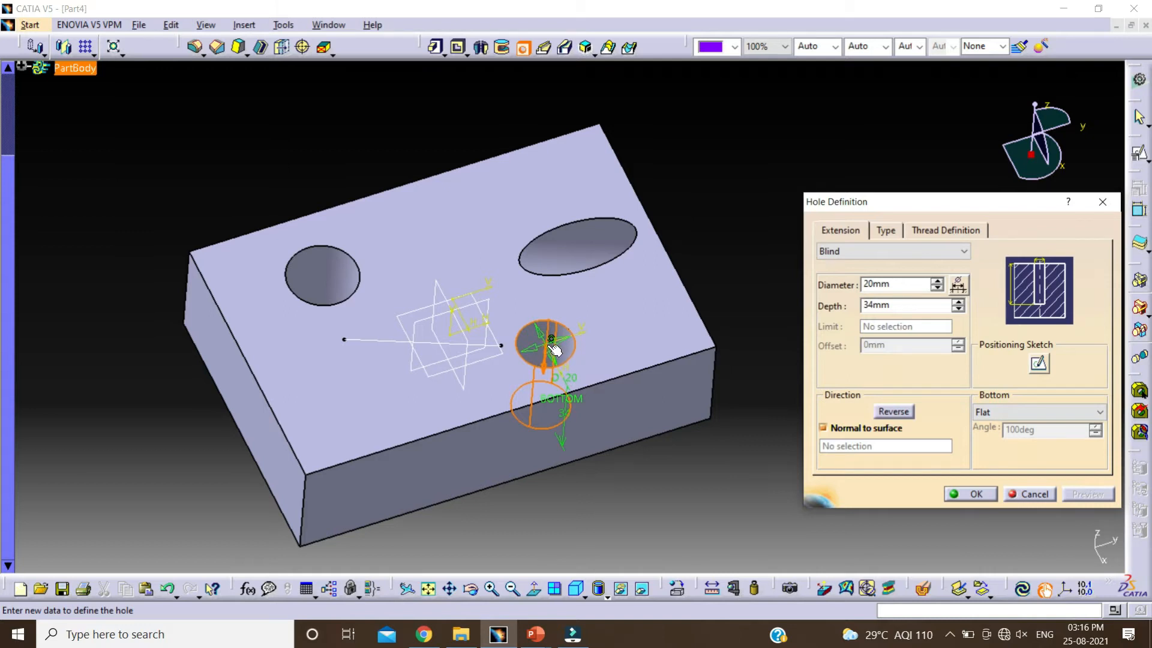
pyautogui.click(978, 495)
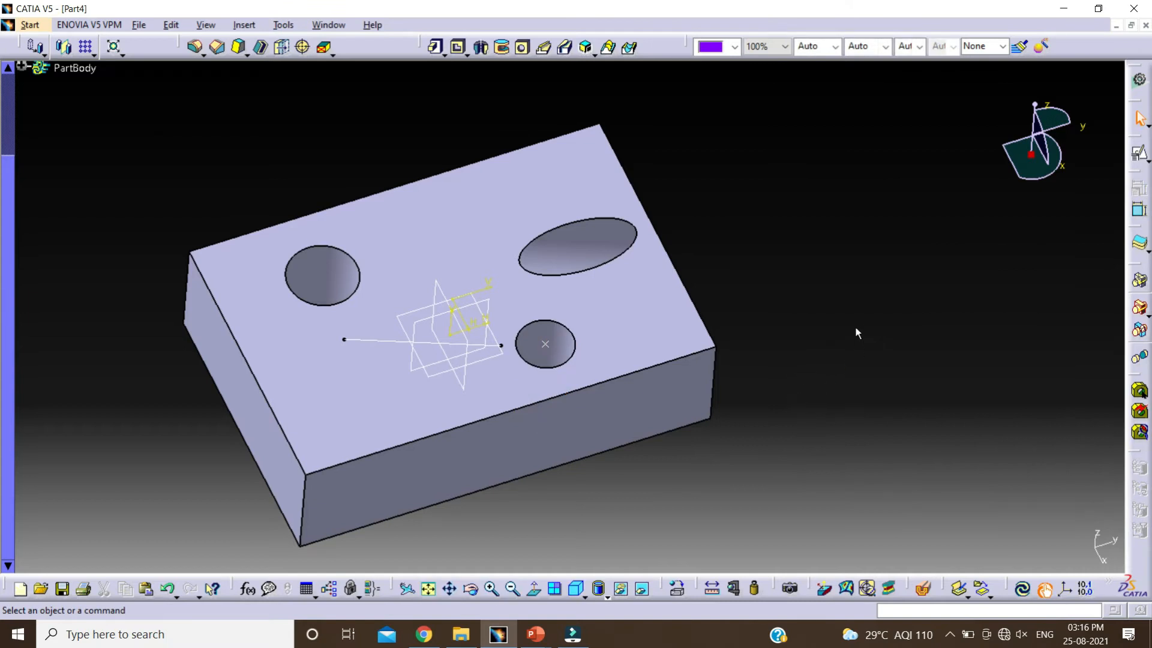
# - Place another blind hole on the upper face and, in its positioning sketch, dimension the centre point from the nearest long edge
pyautogui.click(520, 52)
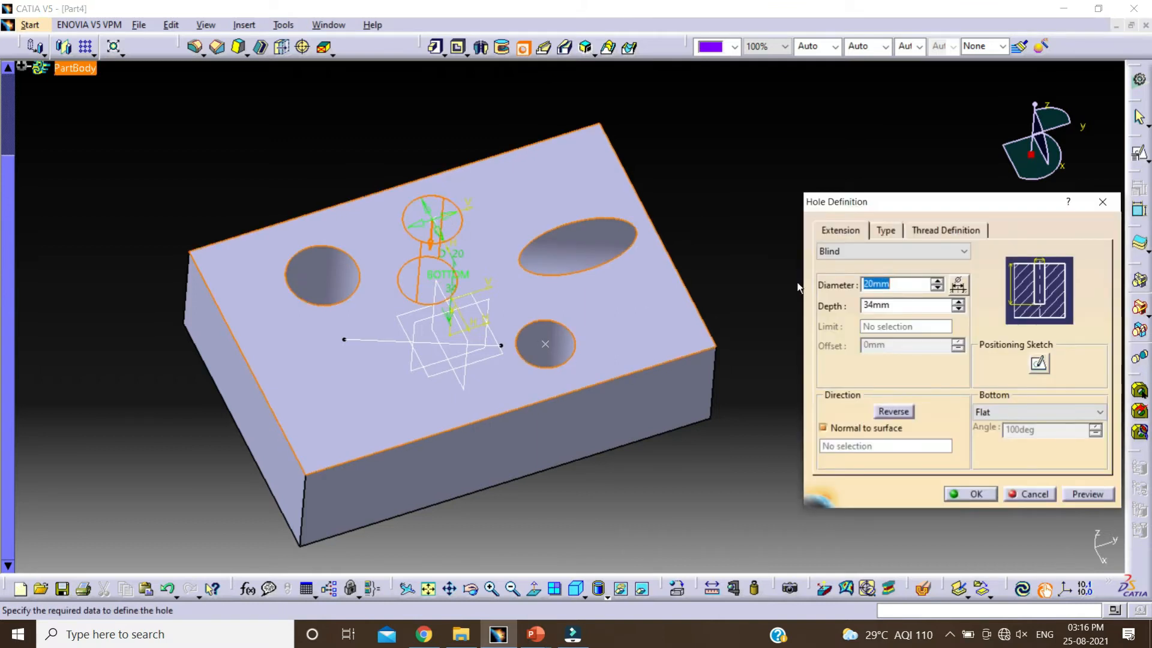
pyautogui.click(1041, 373)
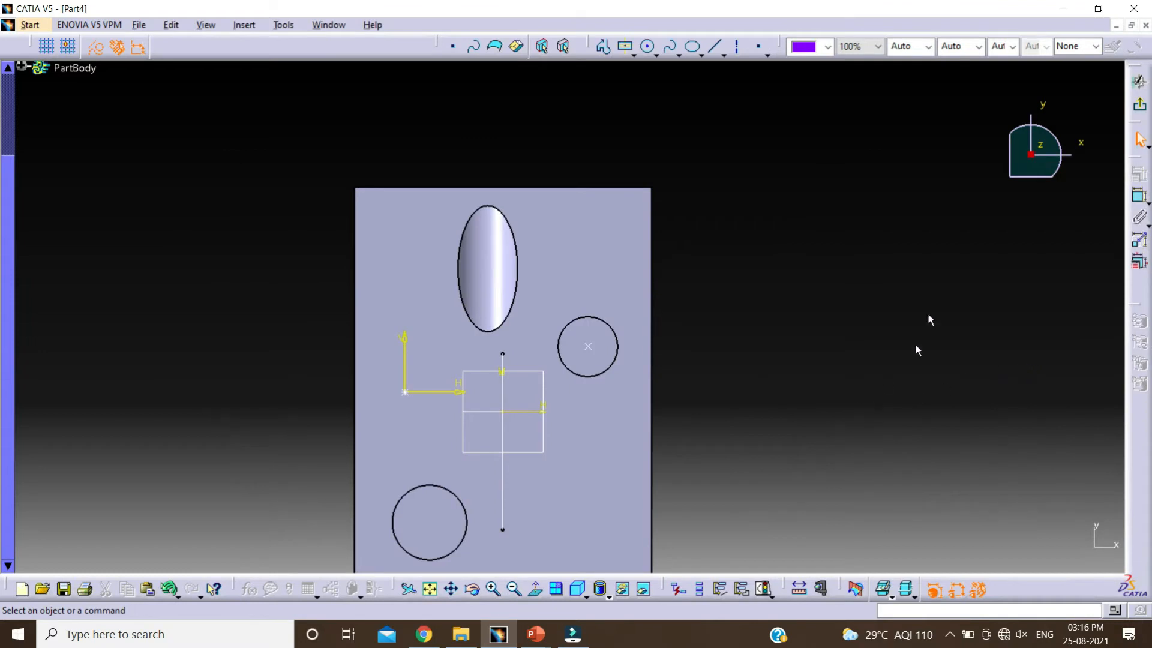
pyautogui.click(1140, 198)
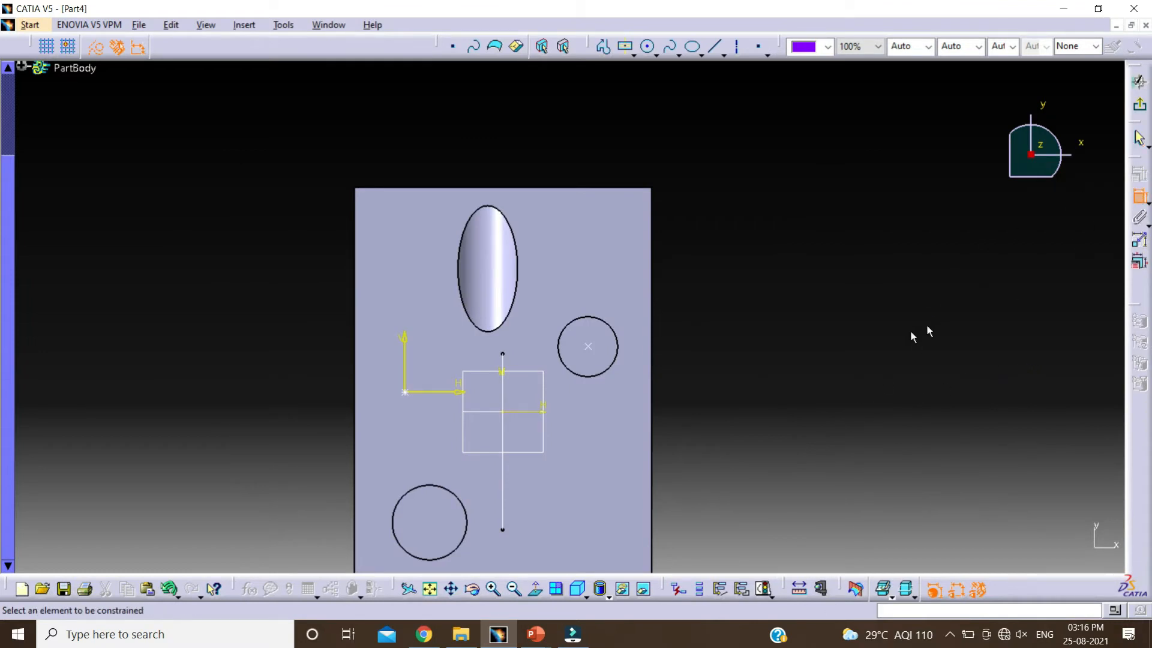
pyautogui.moveTo(822, 364)
pyautogui.mouseDown(button='middle')
pyautogui.moveTo(961, 229)
pyautogui.moveTo(947, 284)
pyautogui.mouseUp(button='middle')
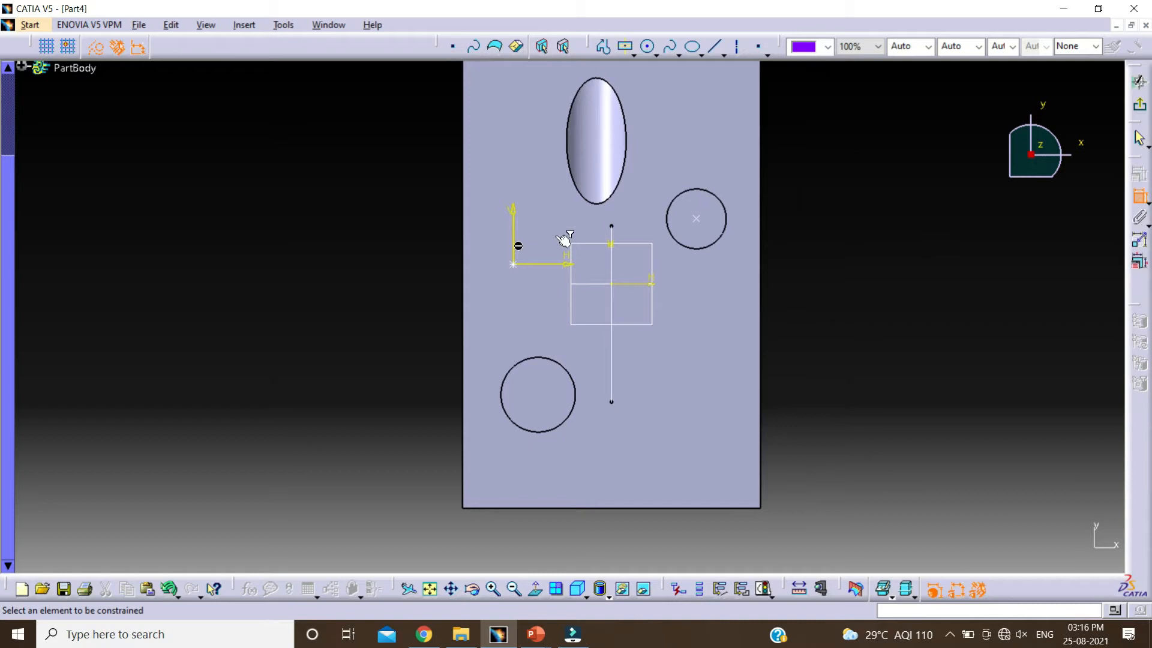
pyautogui.click(513, 265)
pyautogui.click(463, 298)
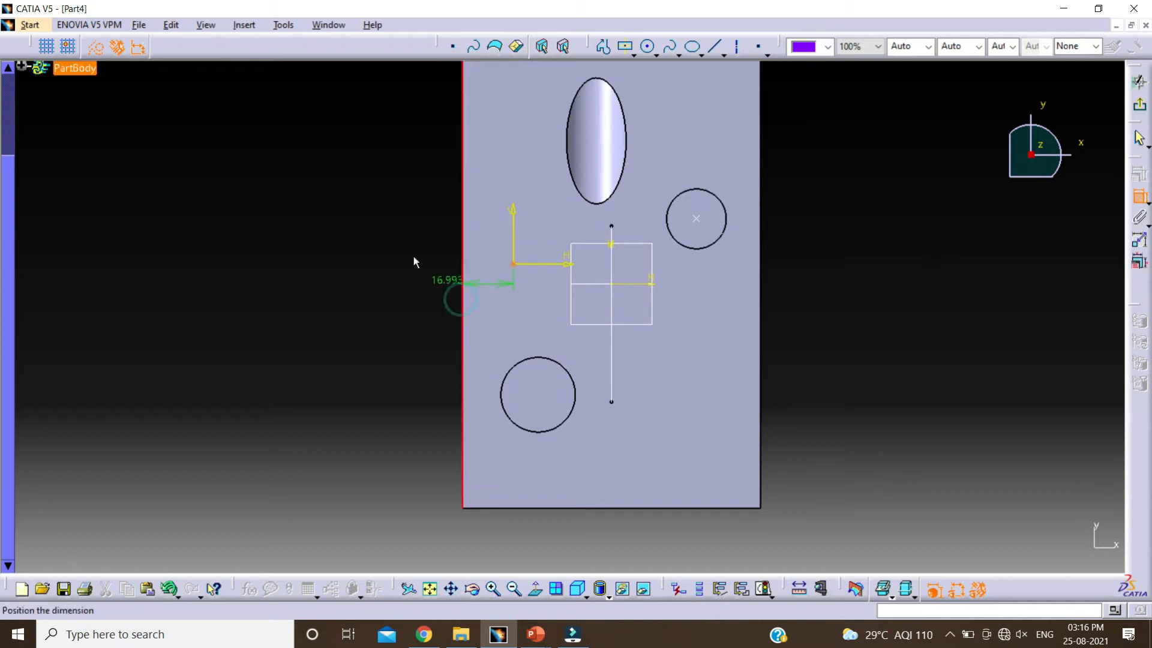
pyautogui.click(414, 237)
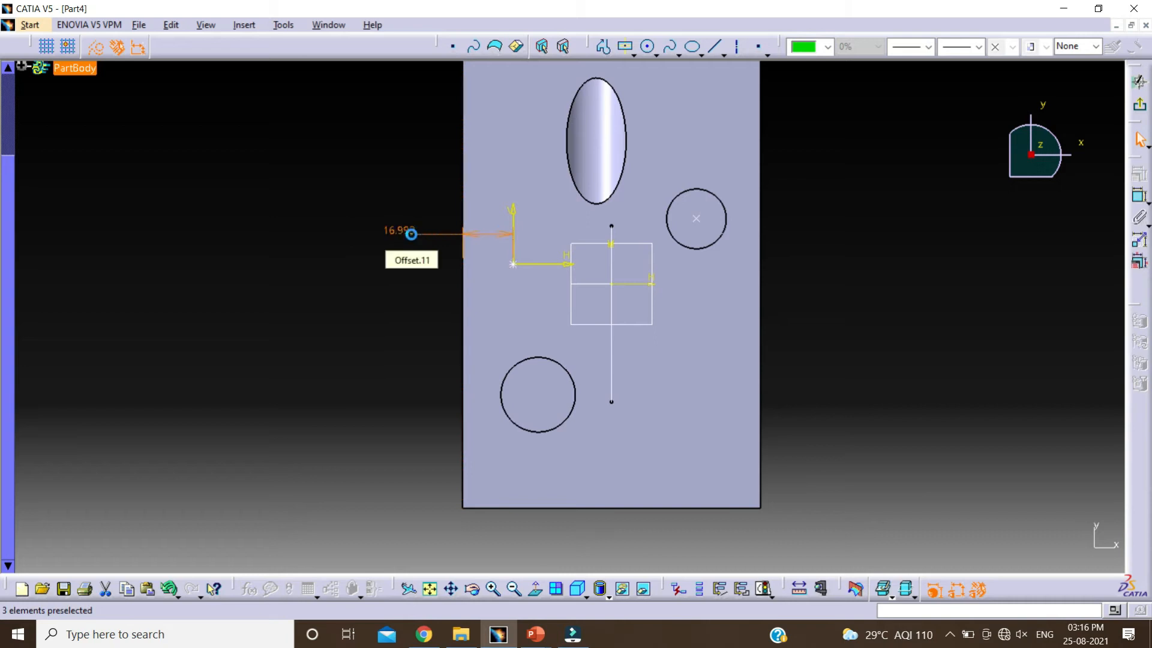
# - Set the centre point's distance from the long edge to 25 mm
pyautogui.doubleClick(413, 239)
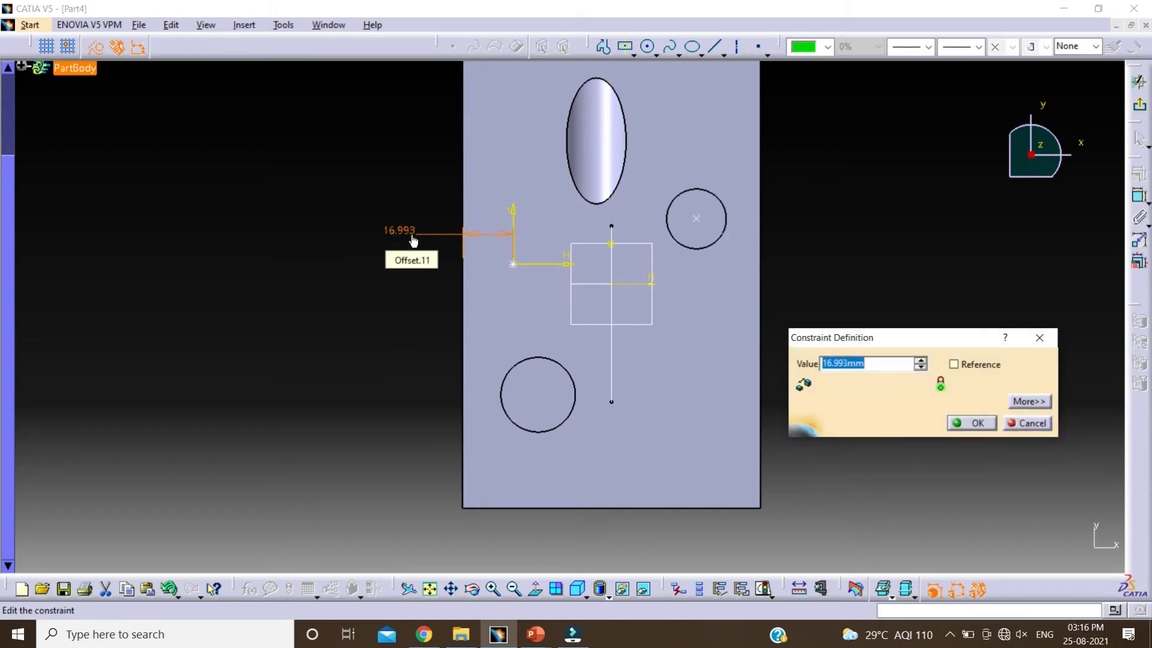
pyautogui.write('25')
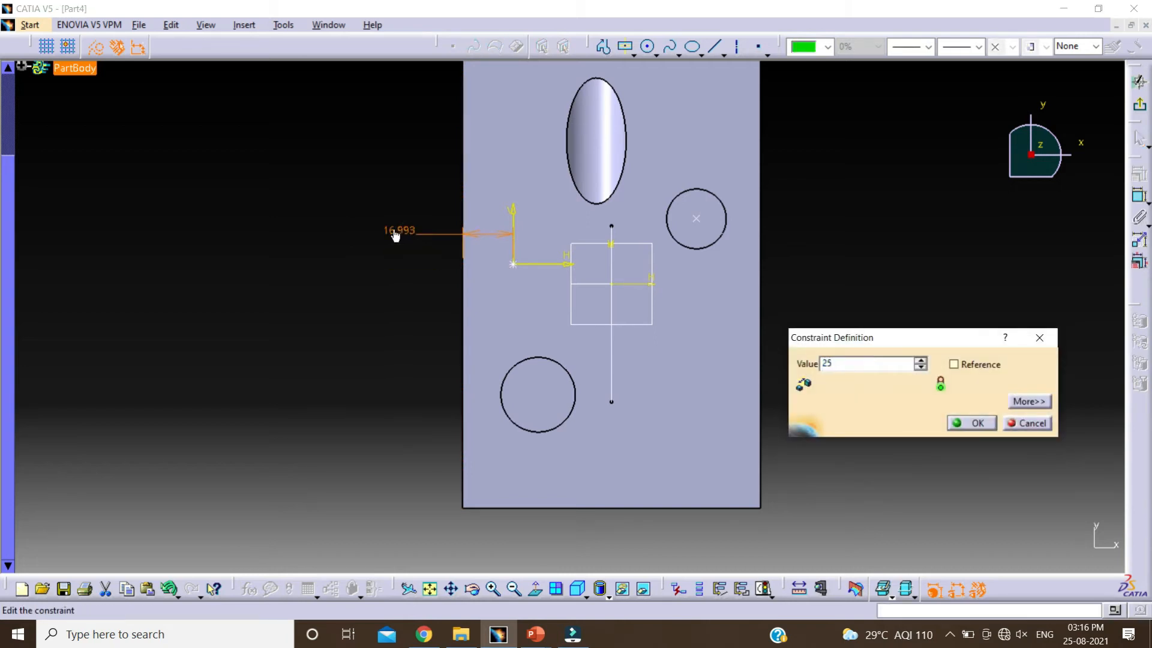
pyautogui.click(973, 423)
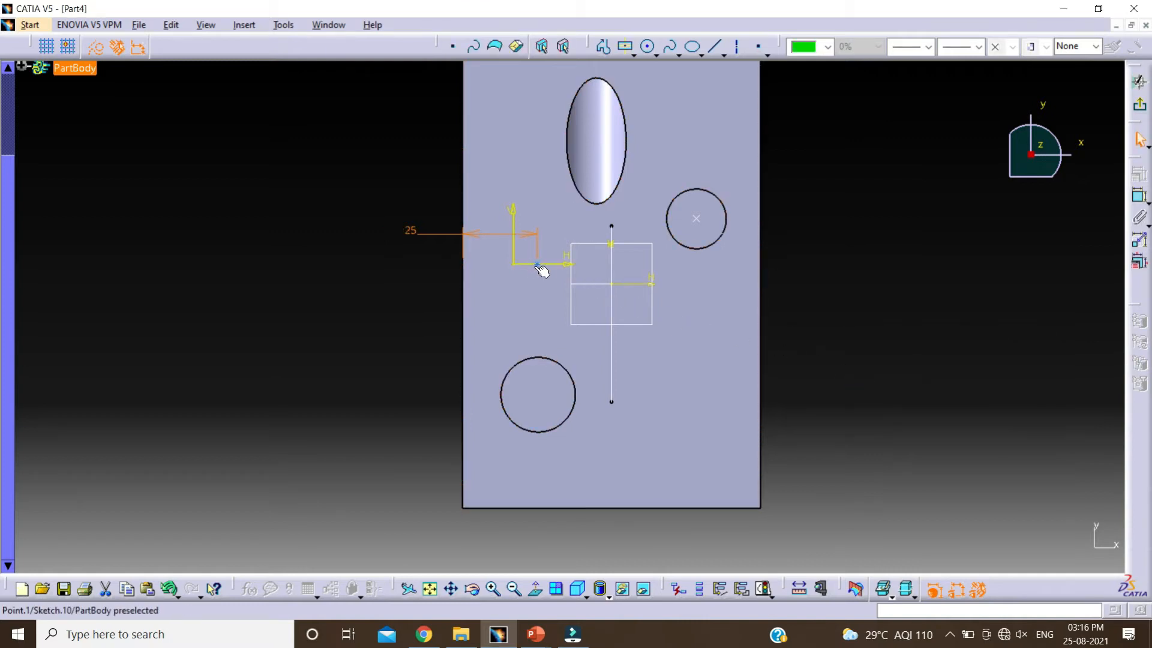
pyautogui.click(880, 284)
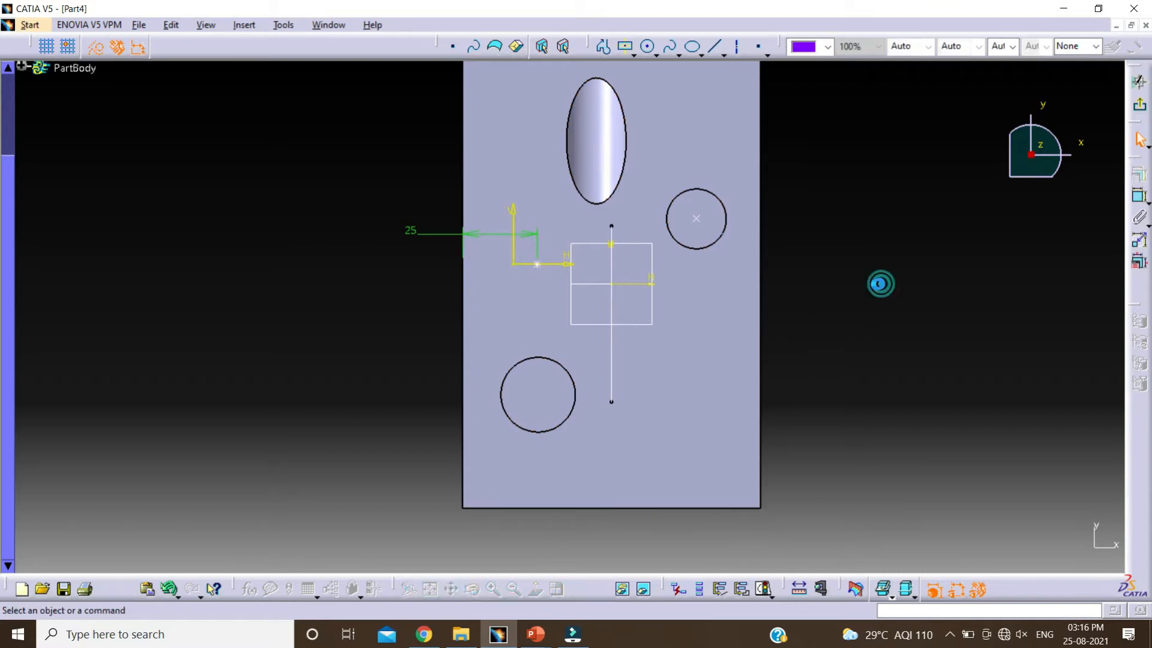
# - Dimension the hole's centre point from the nearest short edge, set that distance to 80 mm, and exit the positioning sketch
pyautogui.click(1140, 194)
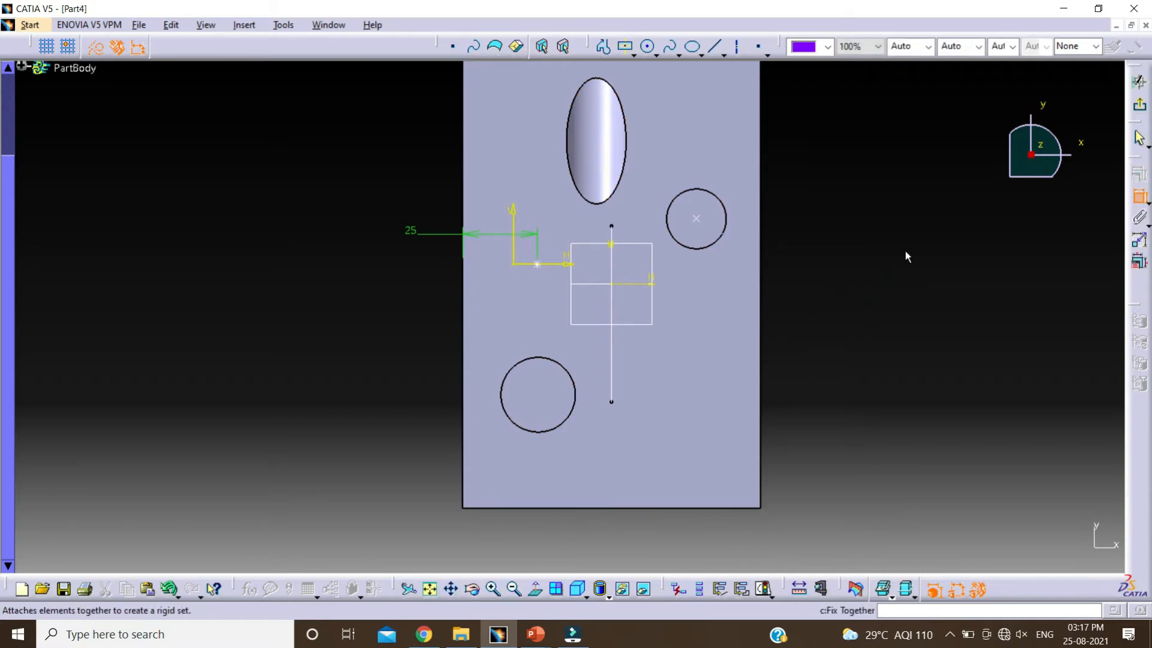
pyautogui.click(539, 266)
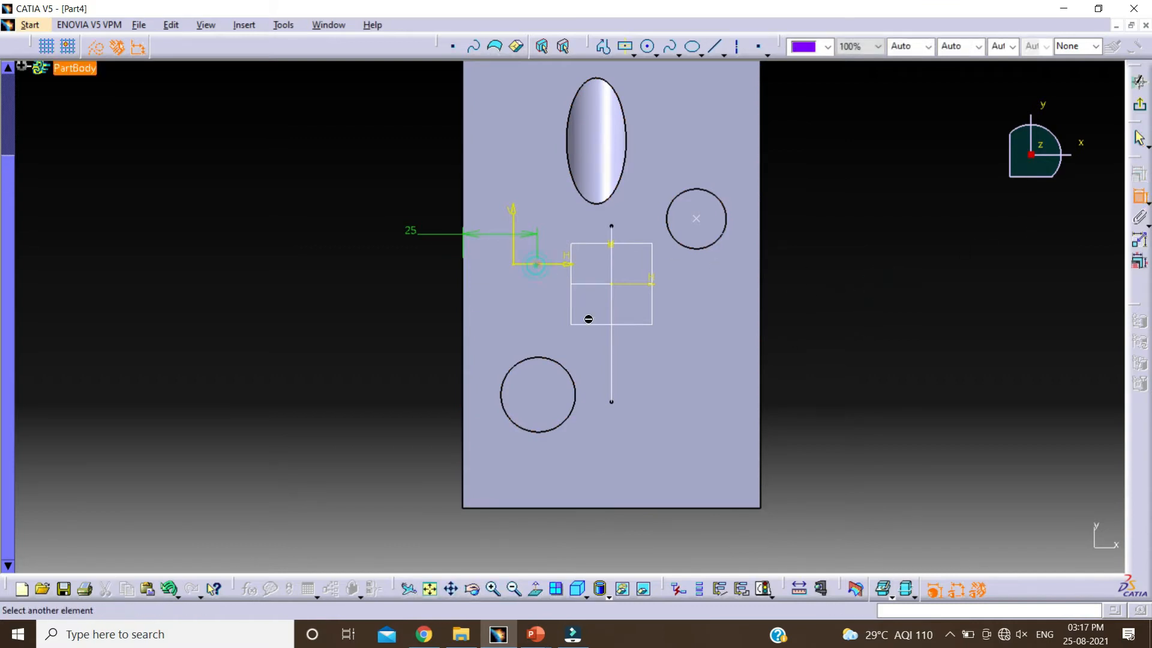
pyautogui.click(607, 509)
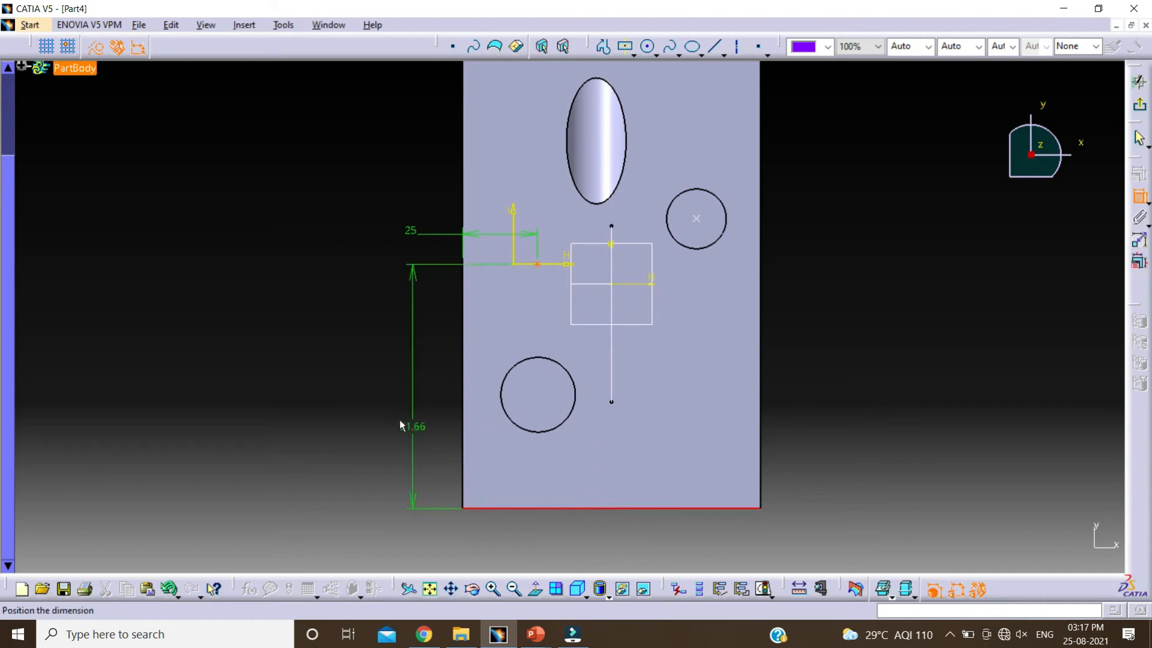
pyautogui.click(400, 401)
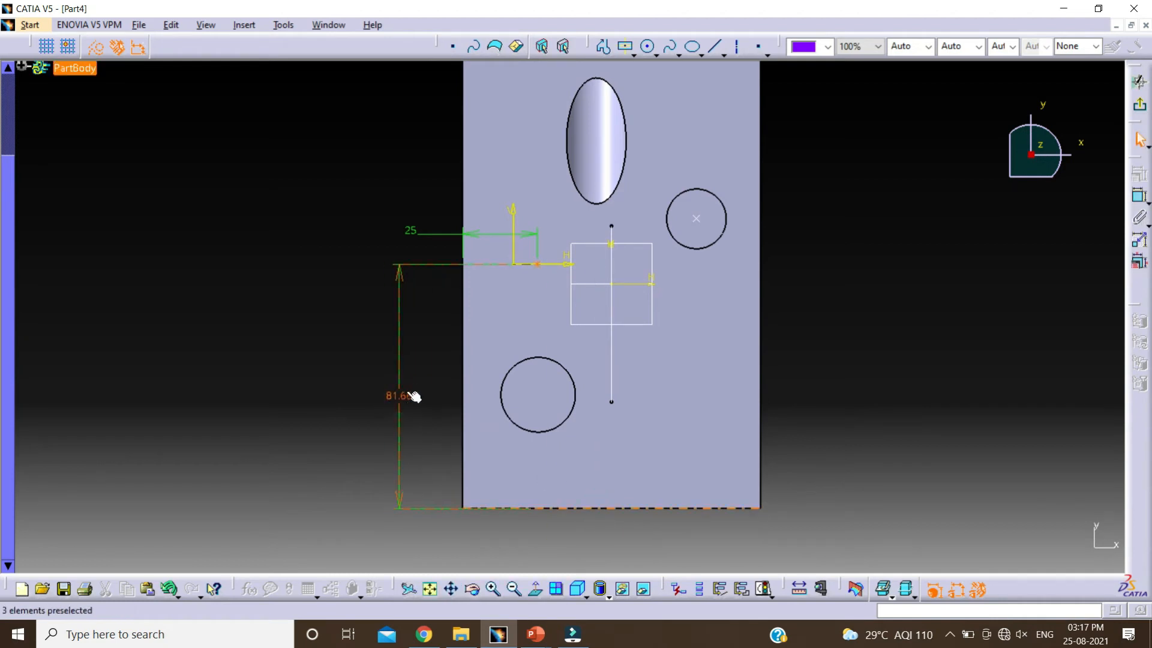
pyautogui.doubleClick(402, 394)
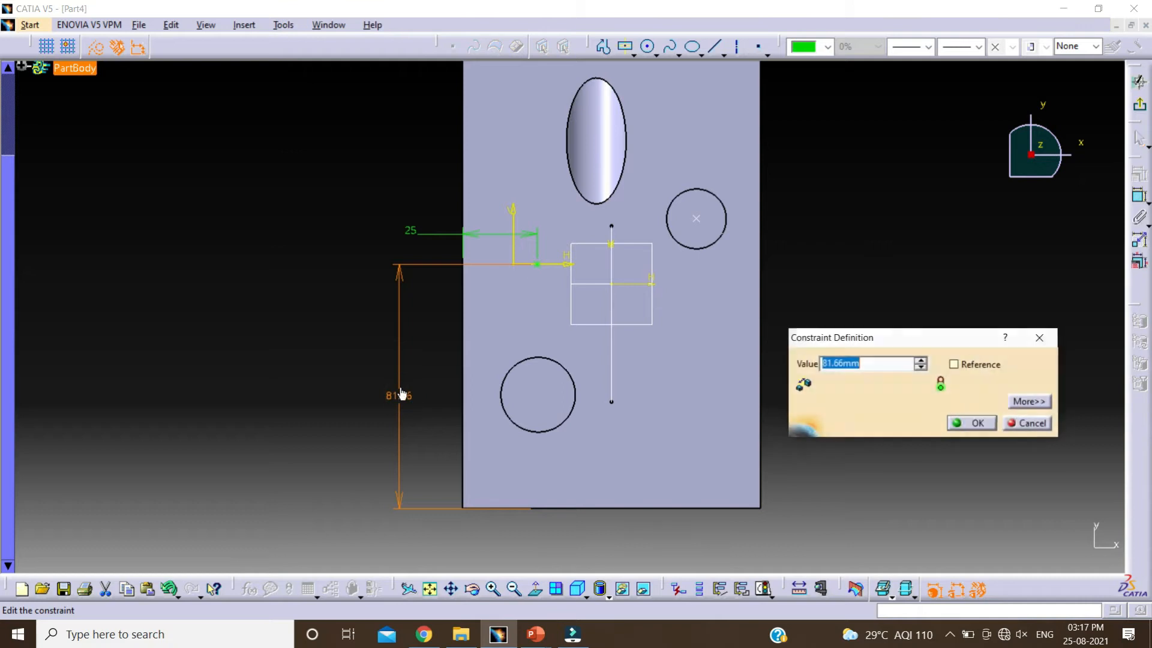
pyautogui.write('80')
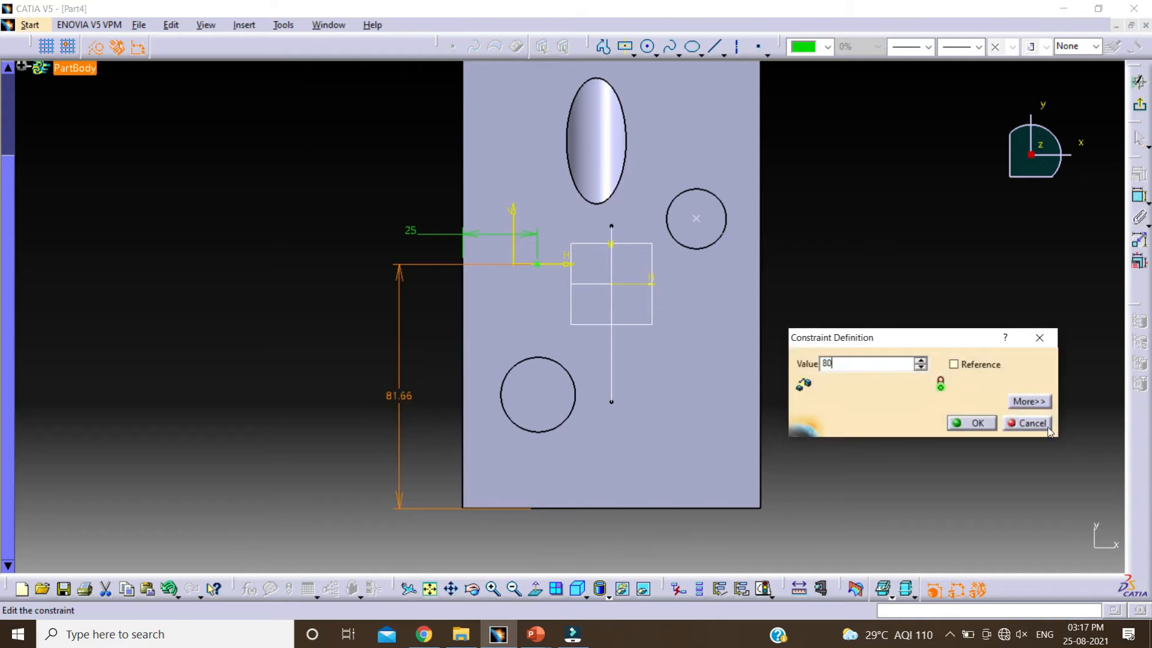
pyautogui.click(972, 423)
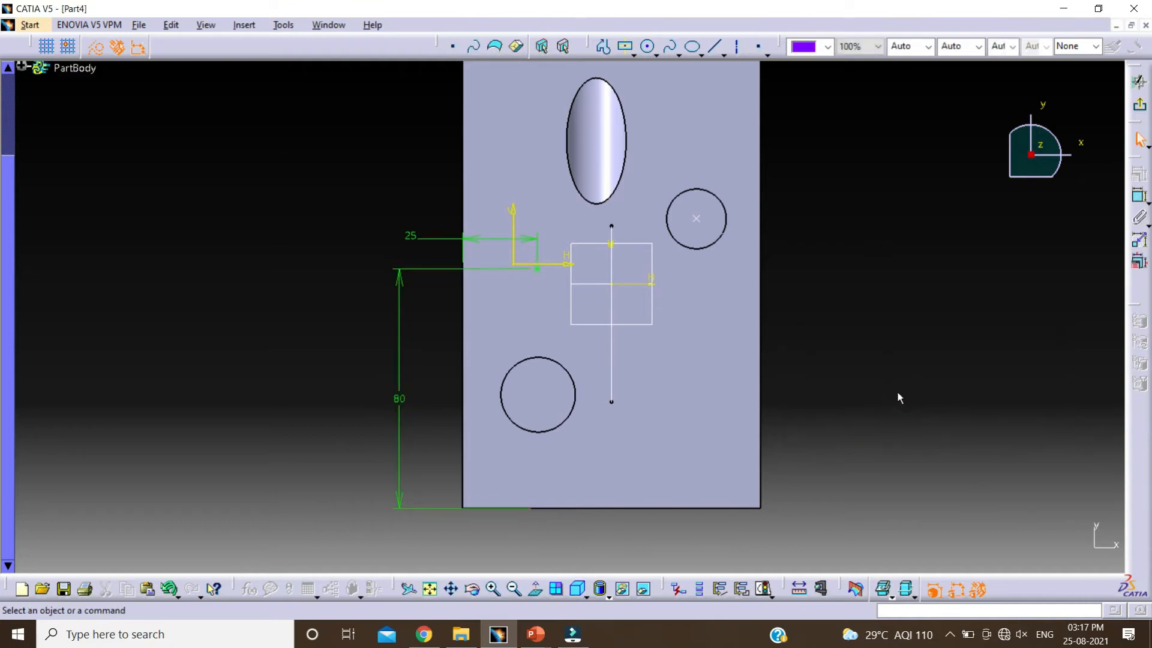
pyautogui.click(1141, 111)
# - Change the positioned 20 mm hole's extension to Up To Last and create it
pyautogui.moveTo(702, 481); pyautogui.dragTo(666, 393, button='middle')
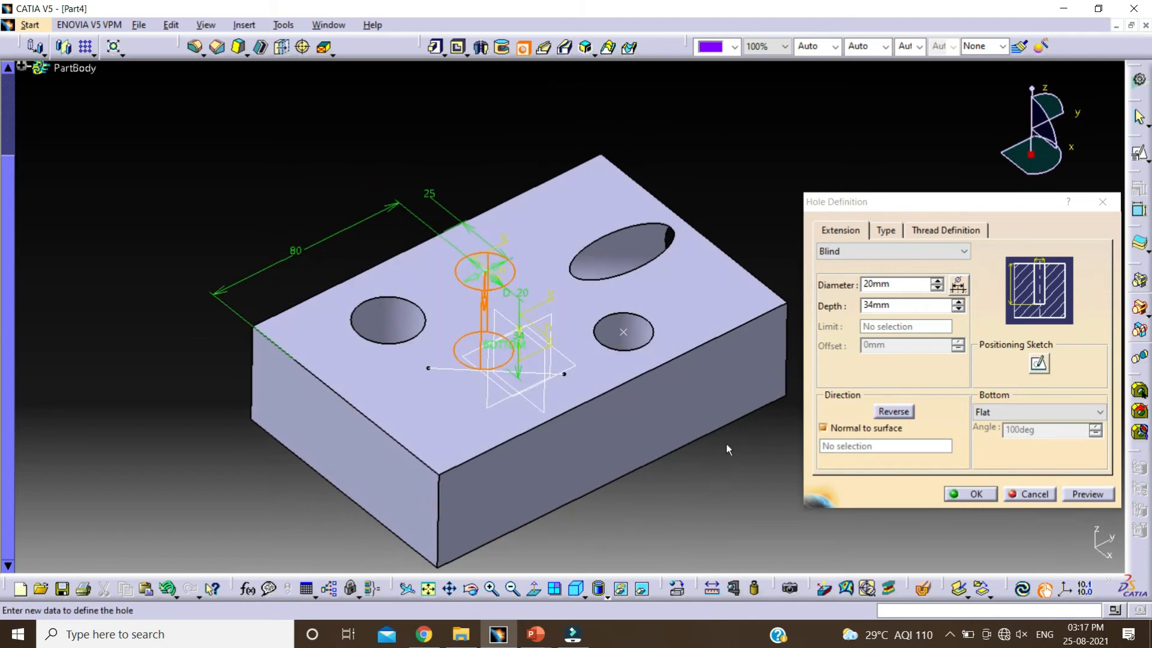
pyautogui.click(897, 251)
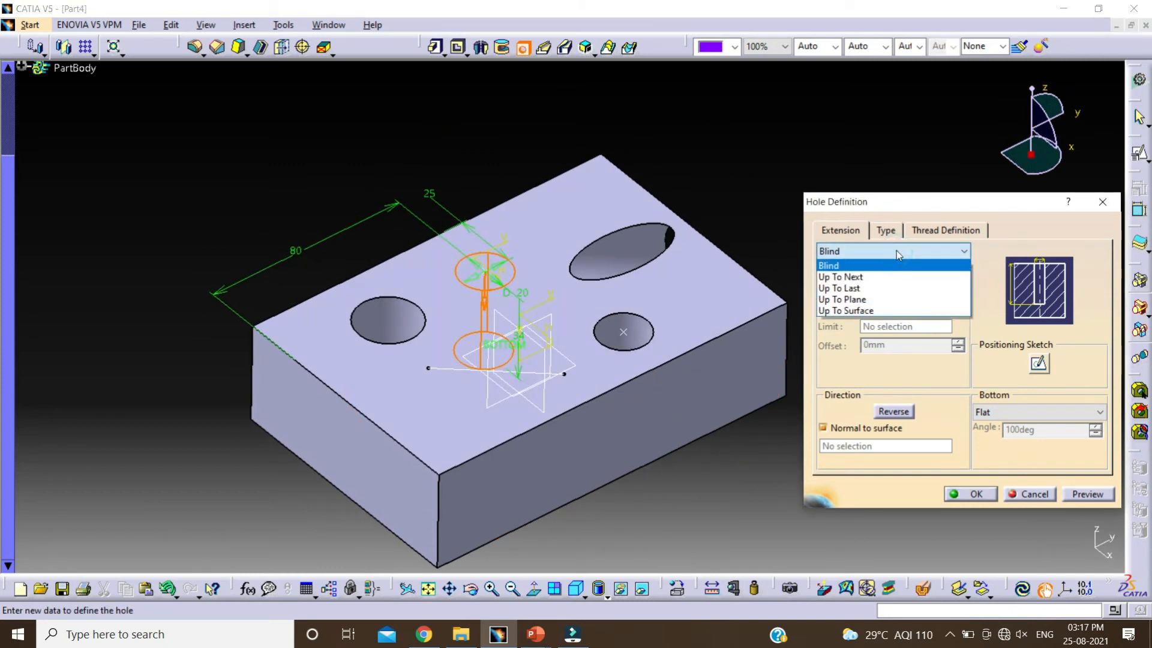
pyautogui.click(853, 288)
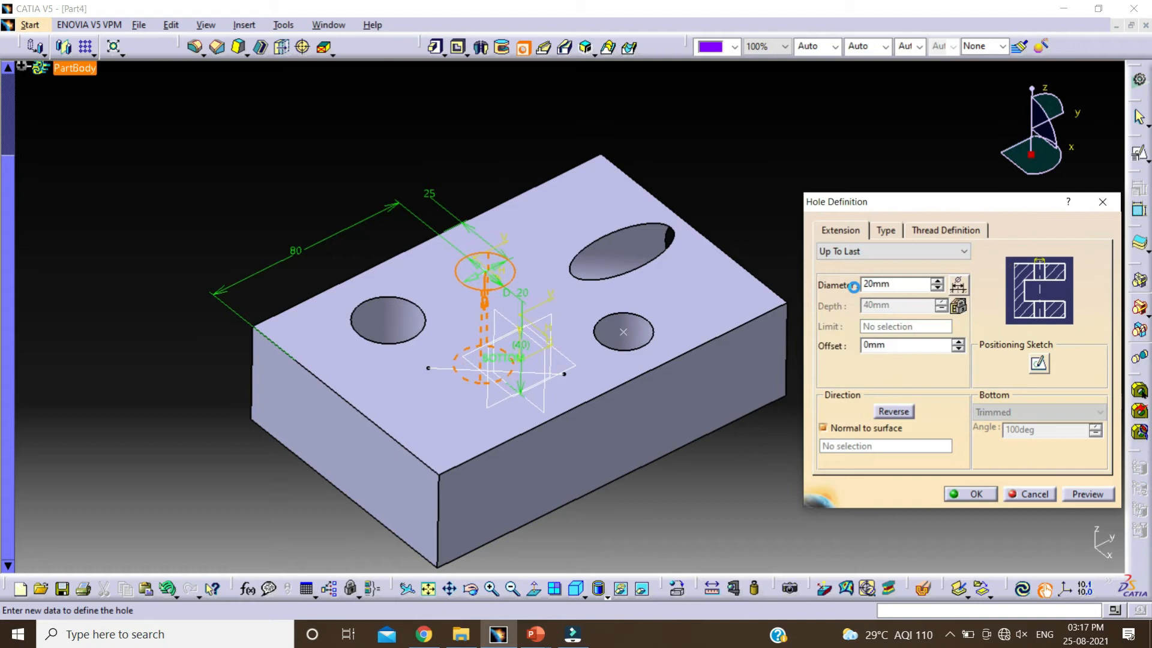
pyautogui.click(976, 494)
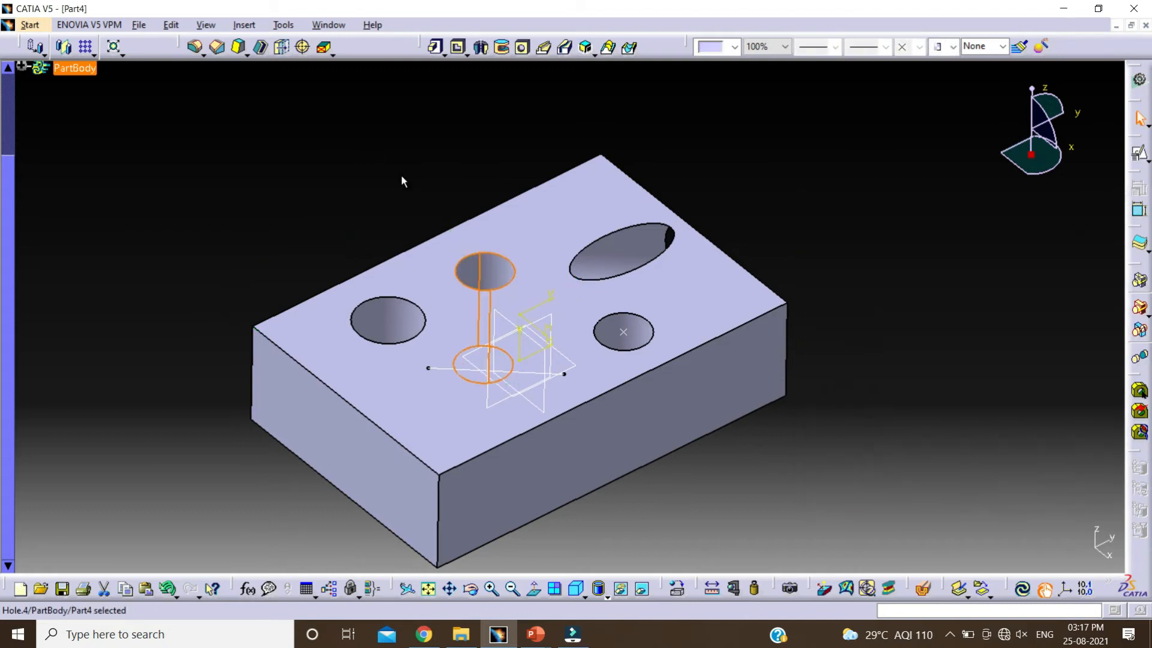
# - Place another Up To Last hole near the front corner of the upper face and make it Tapered
pyautogui.moveTo(488, 159); pyautogui.dragTo(713, 431, button='middle')
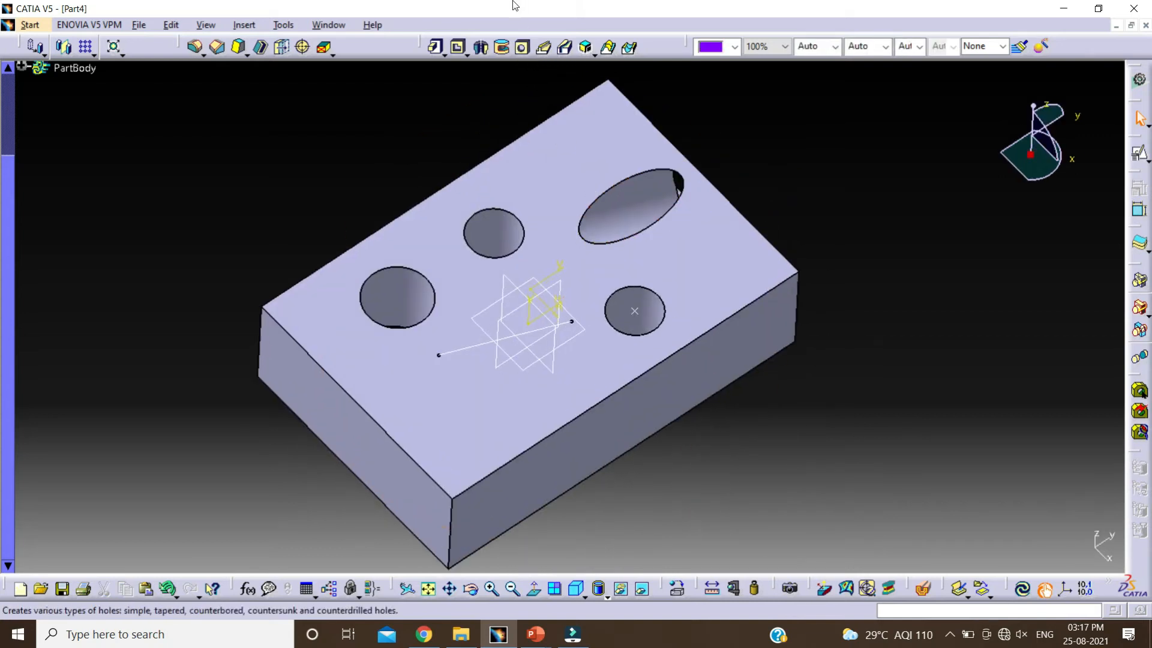
pyautogui.click(522, 48)
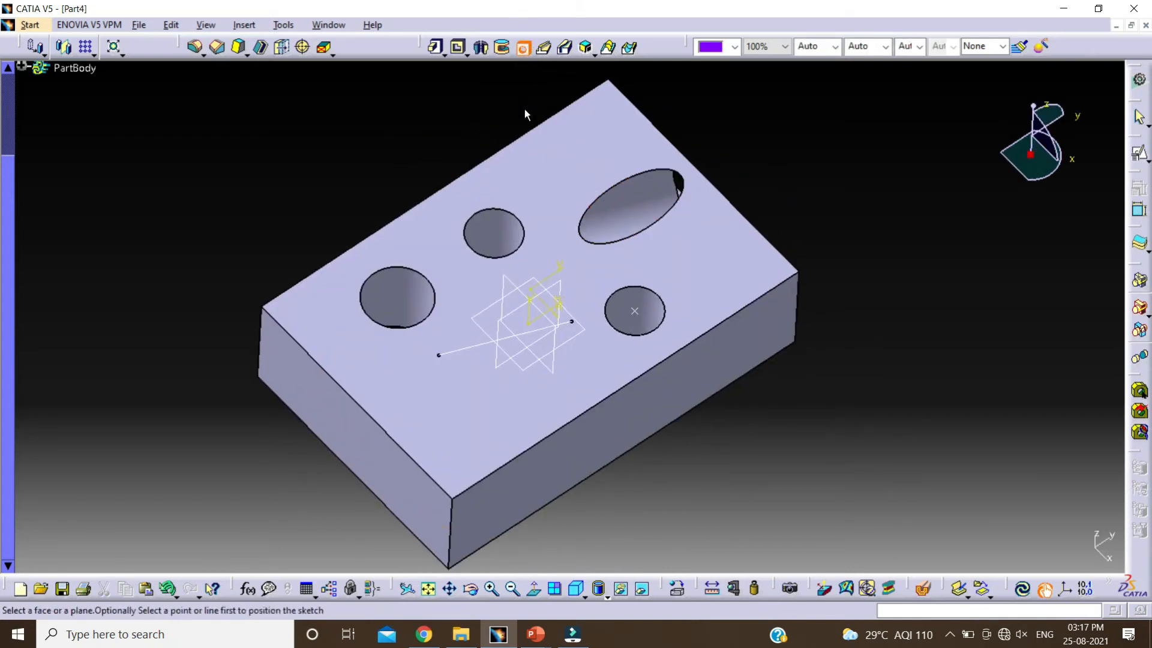
pyautogui.click(452, 438)
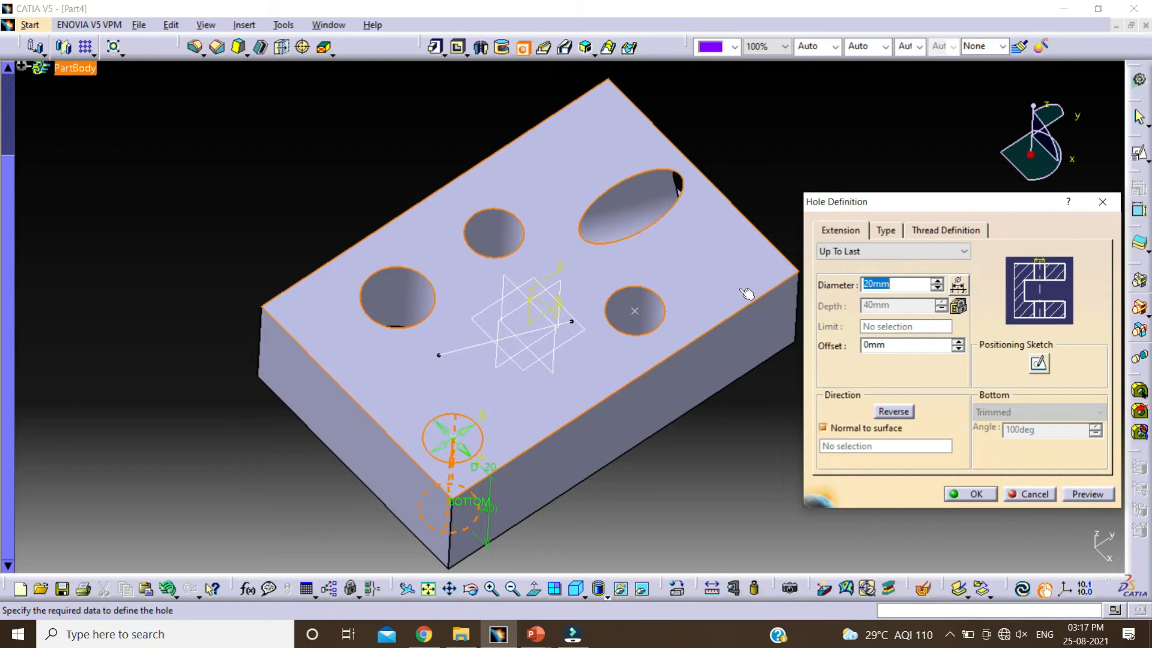
pyautogui.click(886, 231)
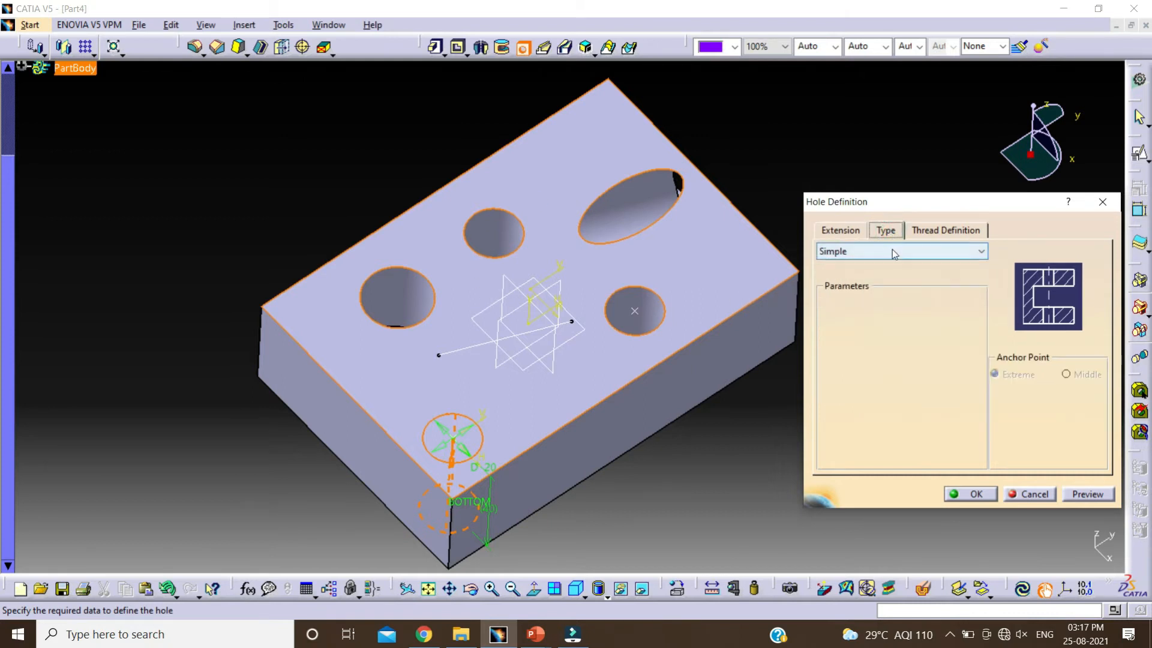
pyautogui.click(892, 251)
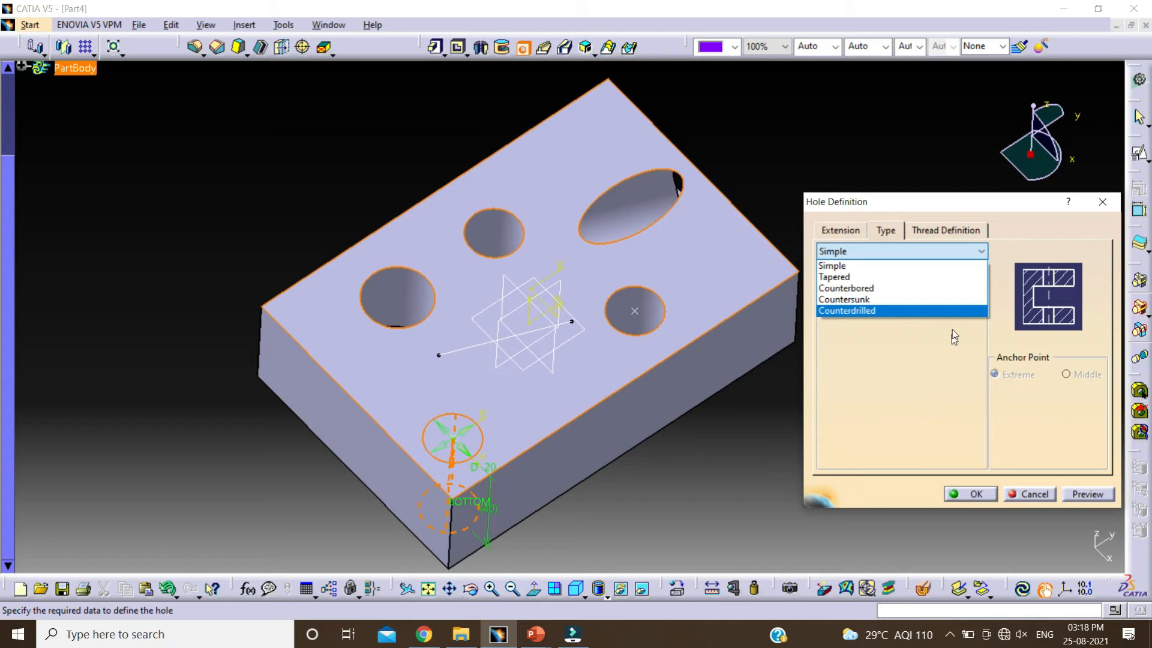
pyautogui.click(876, 279)
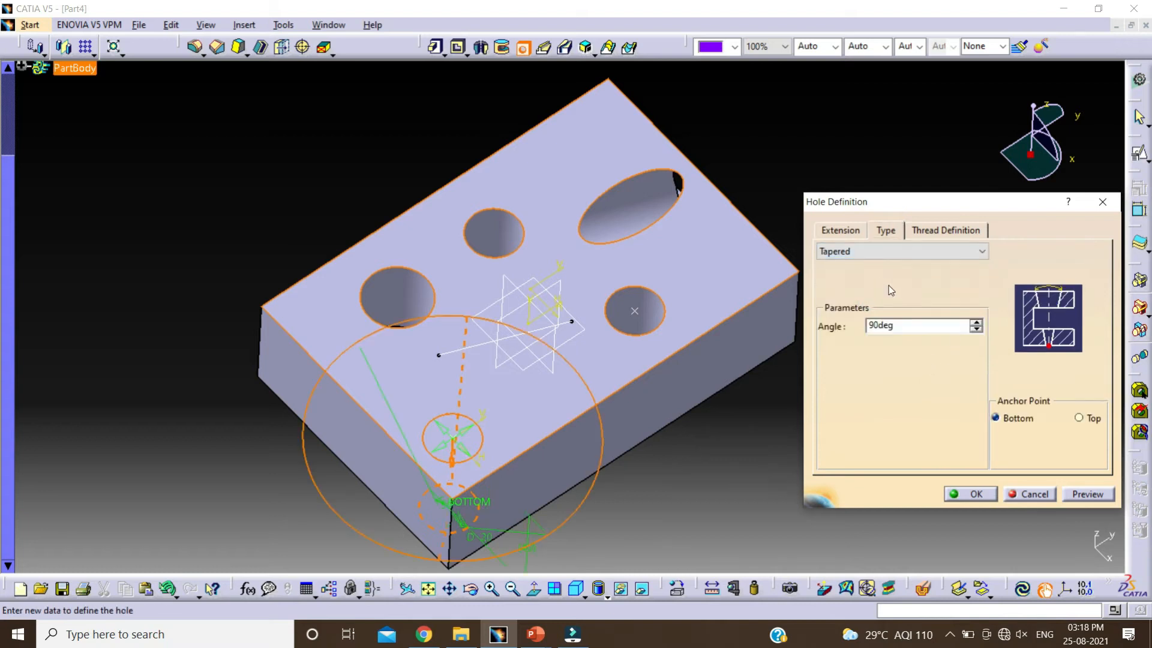
# - Set the tapered hole's angle to 25 degrees with a bottom anchor point, preview it, and create it
pyautogui.click(932, 323)
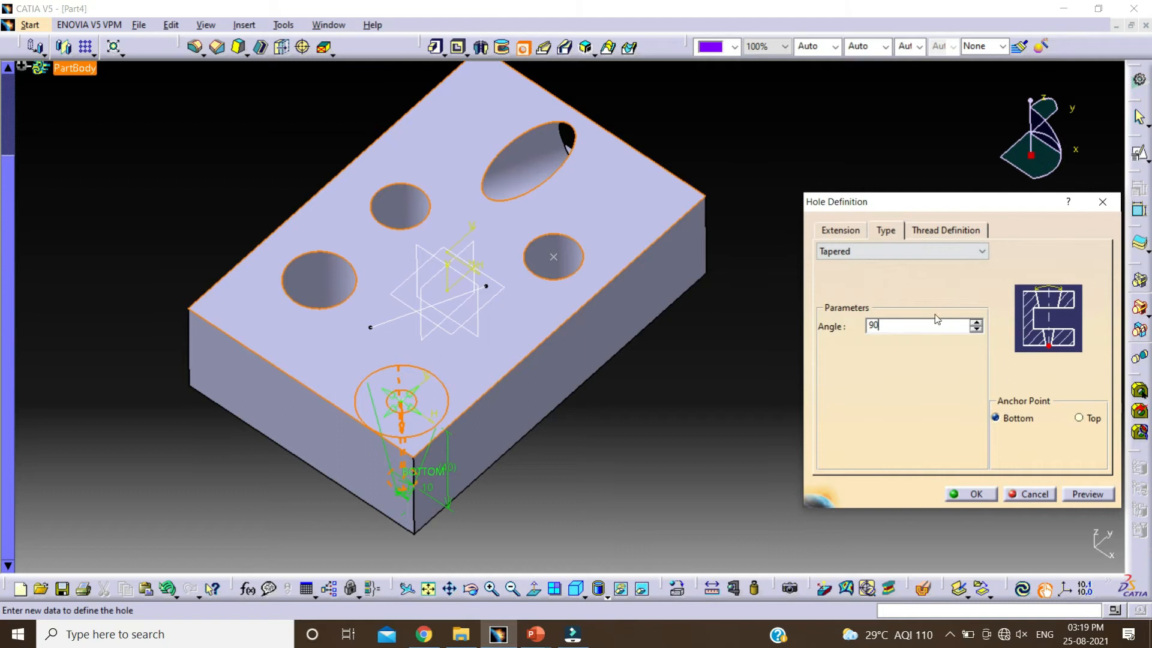
pyautogui.click(916, 326)
pyautogui.moveTo(916, 325); pyautogui.dragTo(868, 324)
pyautogui.click(1088, 494)
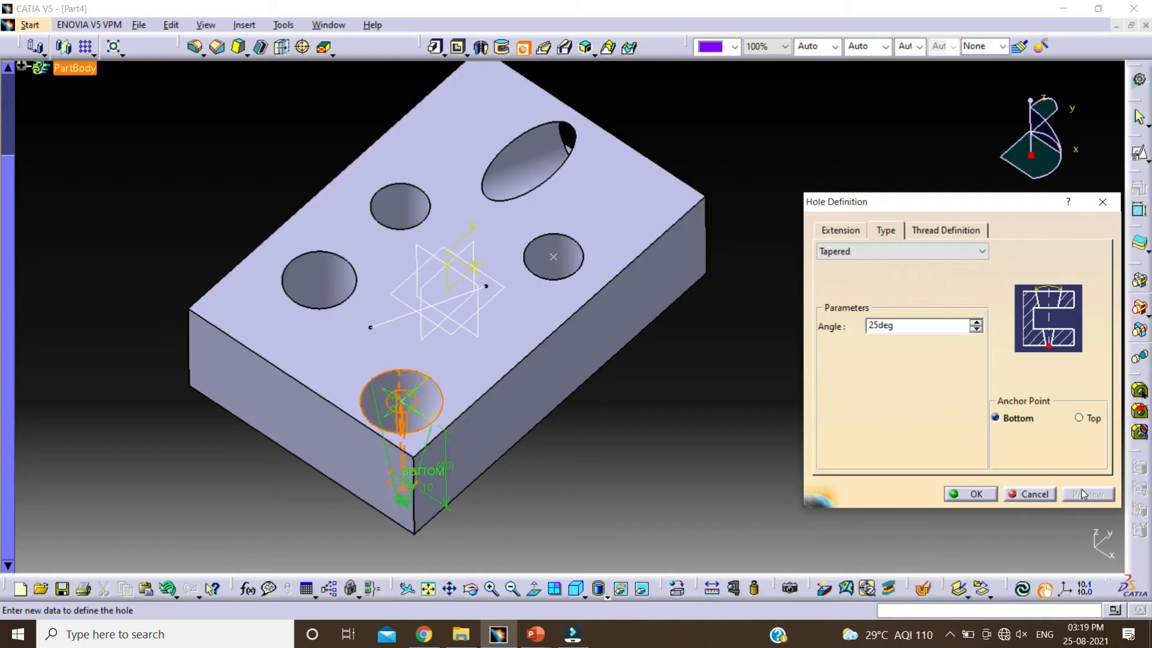
pyautogui.moveTo(599, 367); pyautogui.dragTo(572, 364, button='middle')
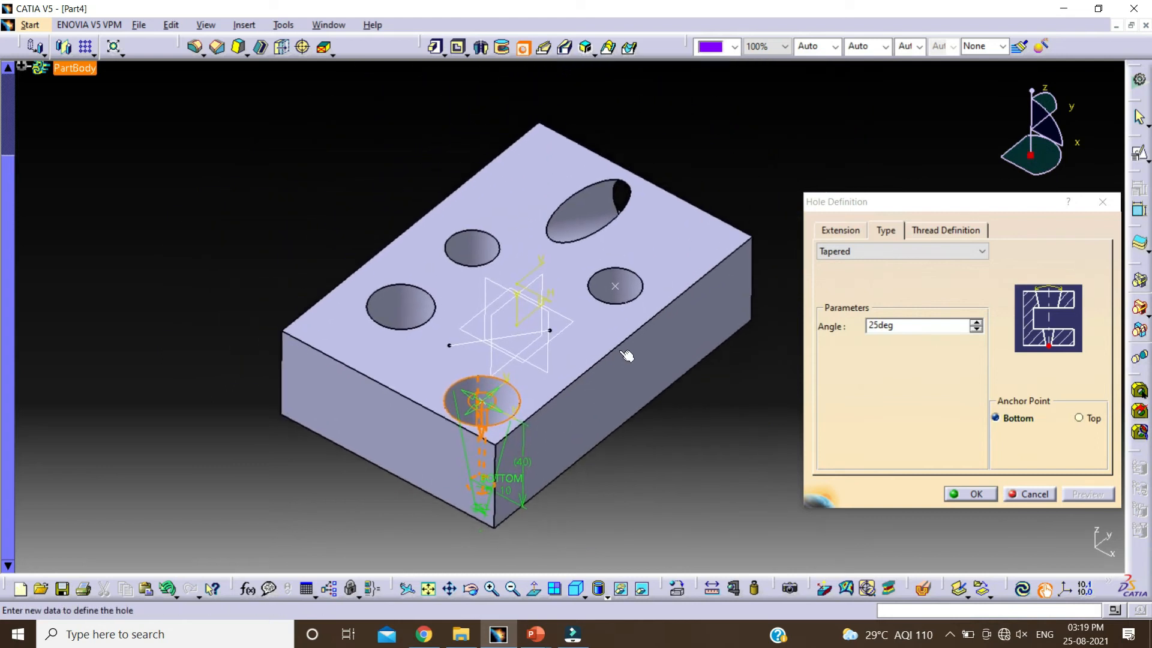
pyautogui.click(972, 491)
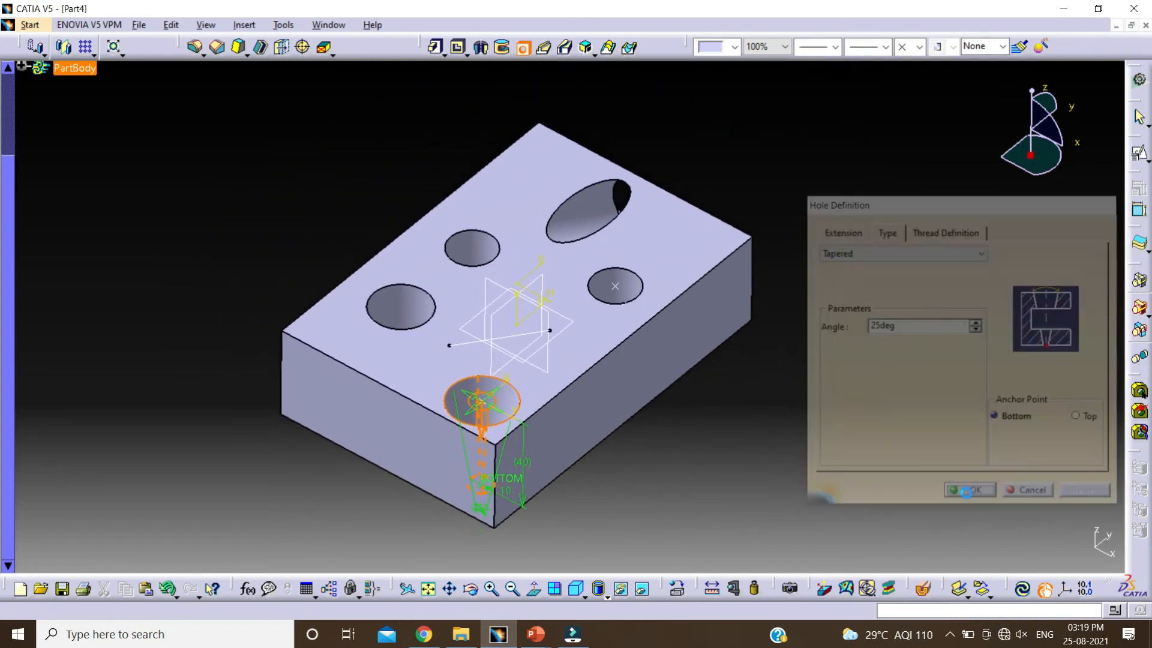
# - Place another Up To Last hole near the far corner of the upper face, beside the elliptical opening, and make it Counterbored
pyautogui.click(523, 48)
pyautogui.click(516, 186)
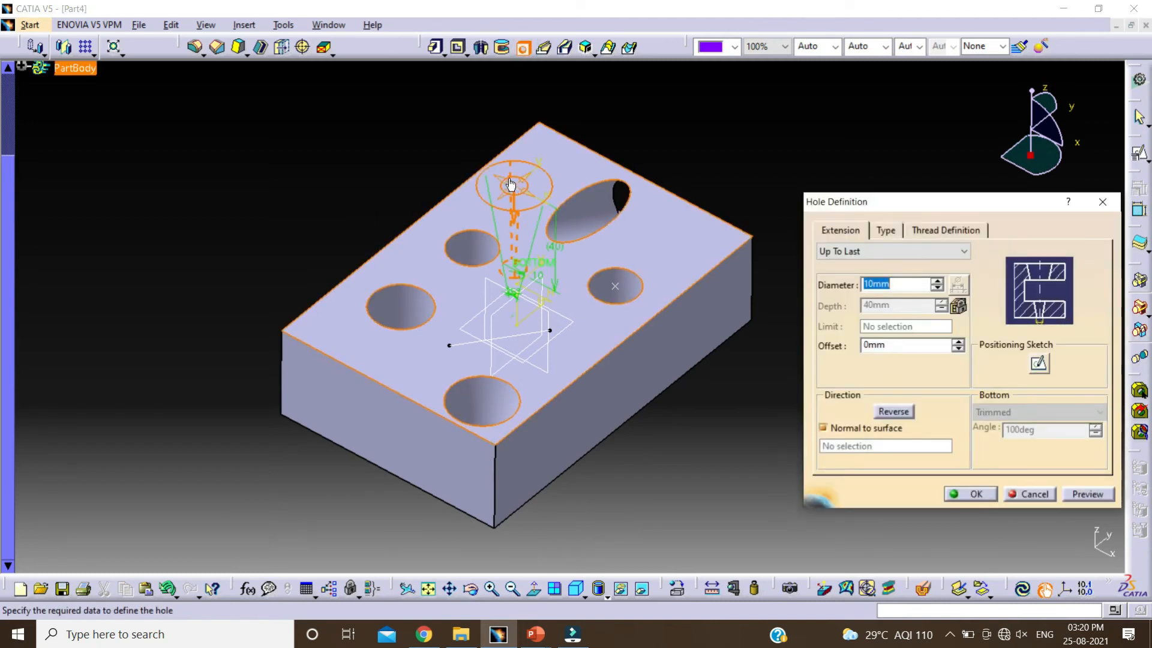
pyautogui.click(884, 231)
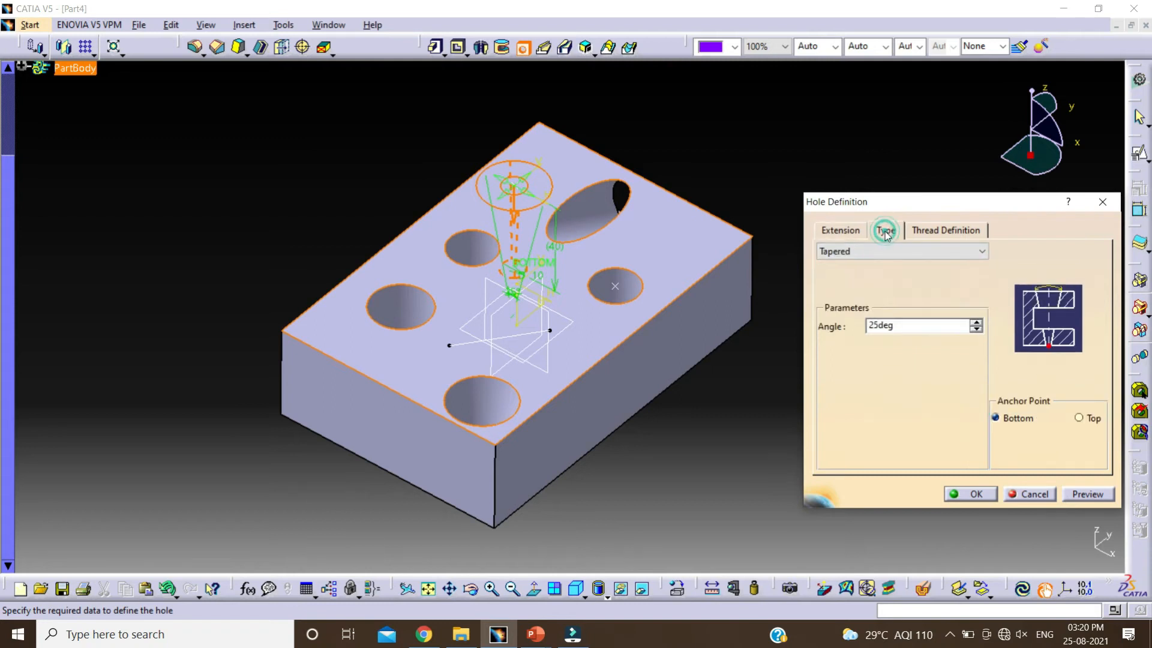
pyautogui.click(894, 251)
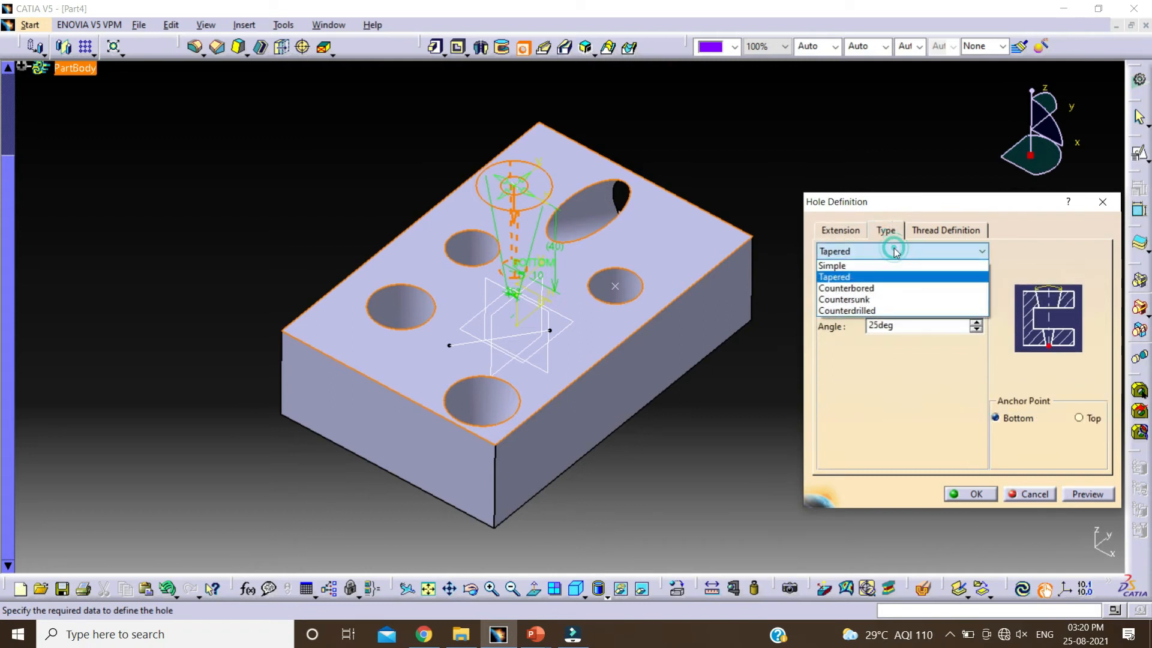
pyautogui.click(881, 288)
# - Set the counterbore to 25 mm diameter and 10 mm depth, preview it, and create the hole
pyautogui.click(922, 327)
pyautogui.doubleClick(931, 327)
pyautogui.write('25')
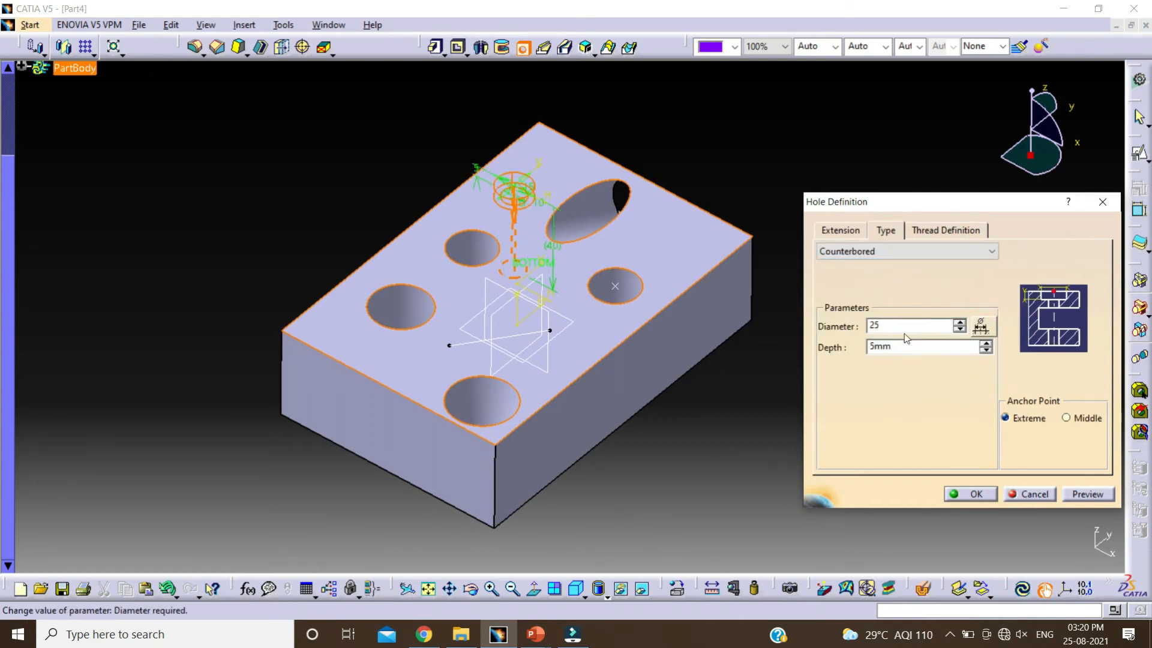
pyautogui.press('Tab')
pyautogui.write('10')
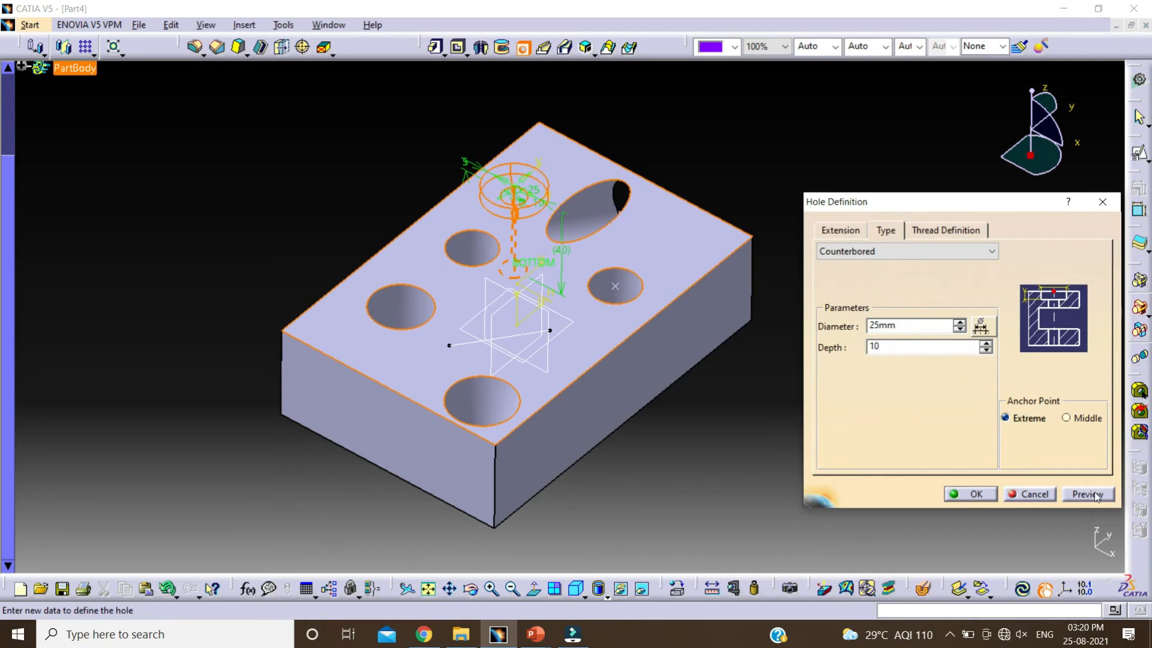
pyautogui.click(1088, 494)
pyautogui.click(976, 494)
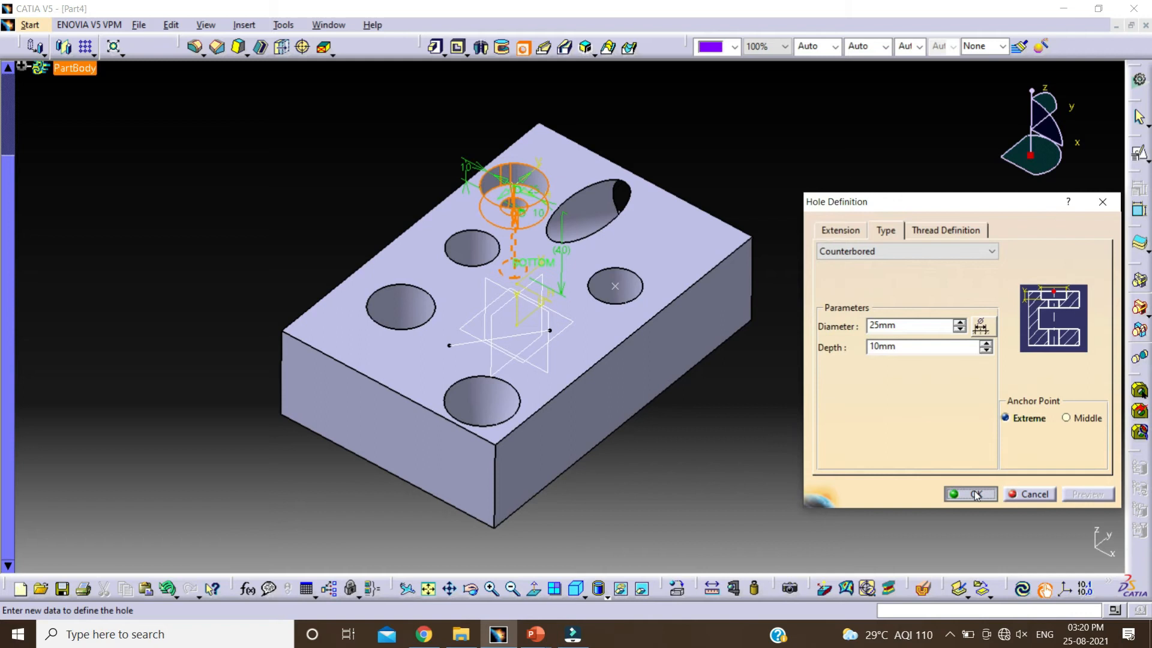
pyautogui.moveTo(651, 145); pyautogui.dragTo(655, 217, button='middle')
pyautogui.click(462, 128)
pyautogui.moveTo(639, 164); pyautogui.dragTo(552, 200, button='middle')
pyautogui.click(522, 47)
pyautogui.click(921, 286)
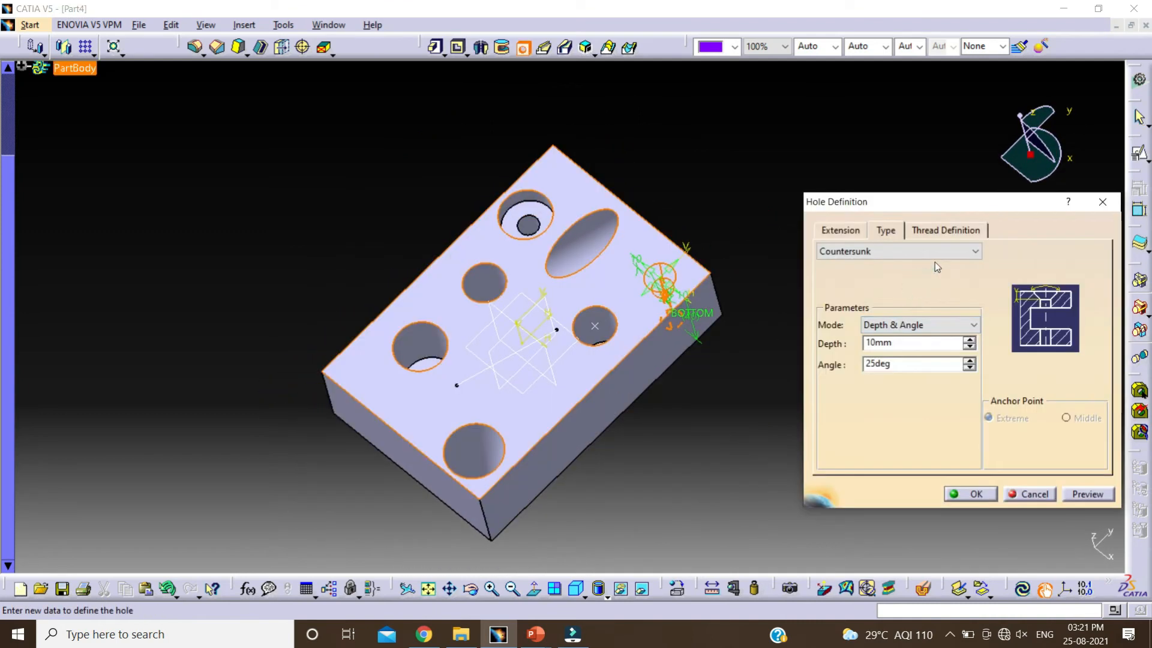
pyautogui.click(1102, 201)
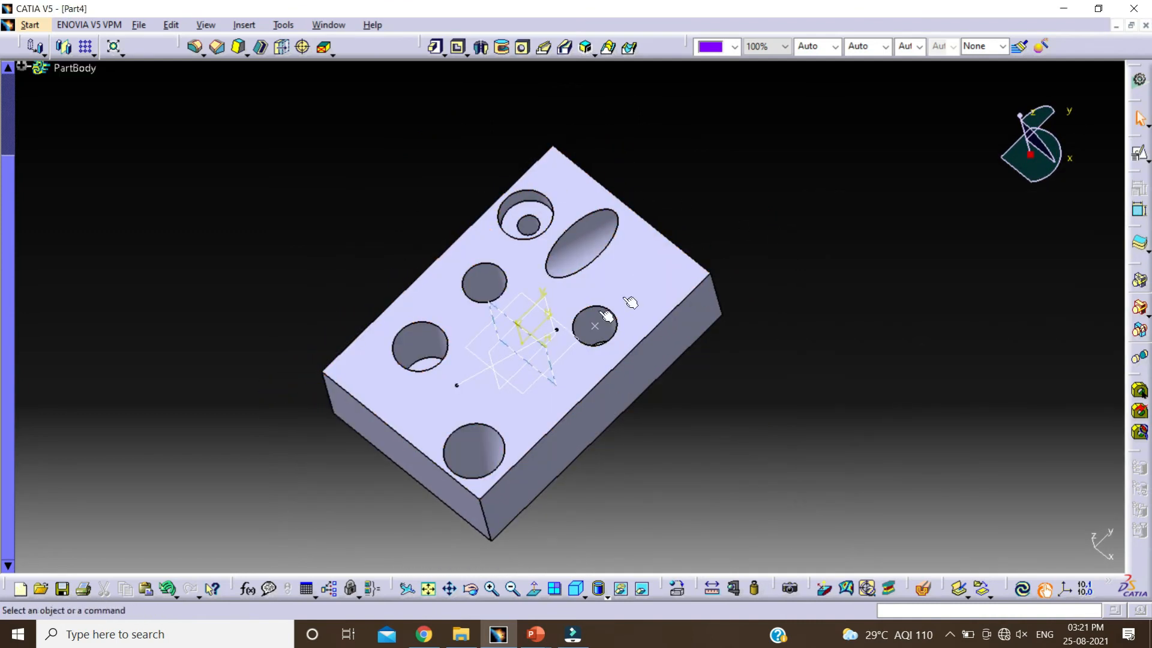
# - Open the pad's base sketch for editing and set the rectangle's horizontal dimension to 200 mm
pyautogui.scroll(5, 80, 183)
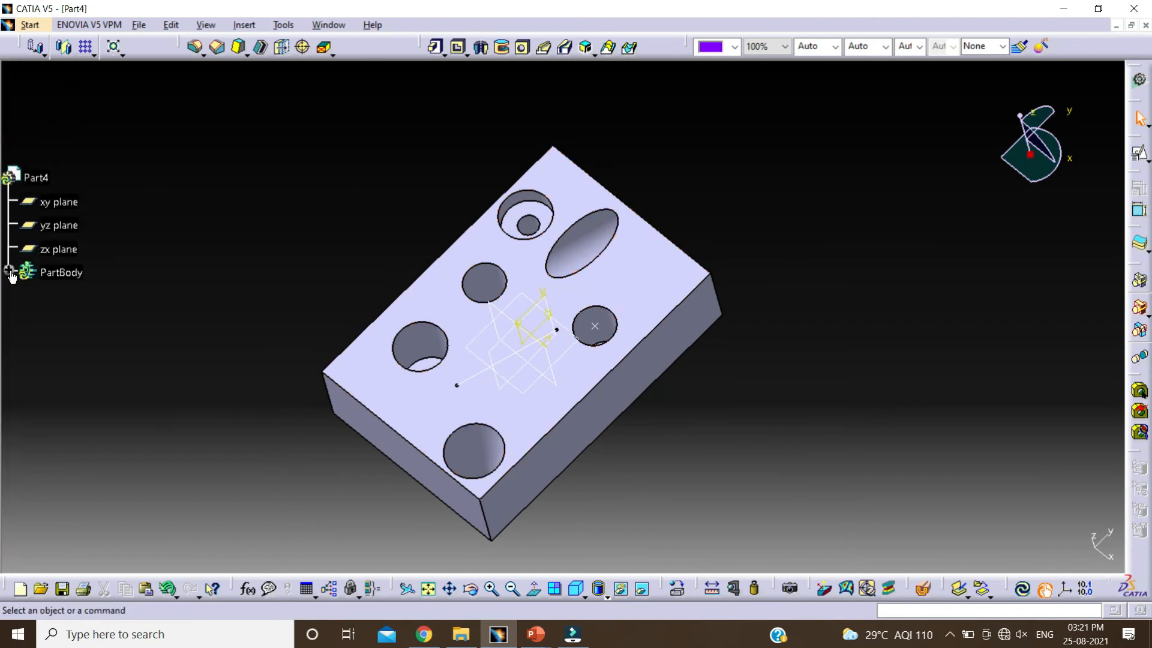
pyautogui.click(10, 271)
pyautogui.scroll(-3, 90, 180)
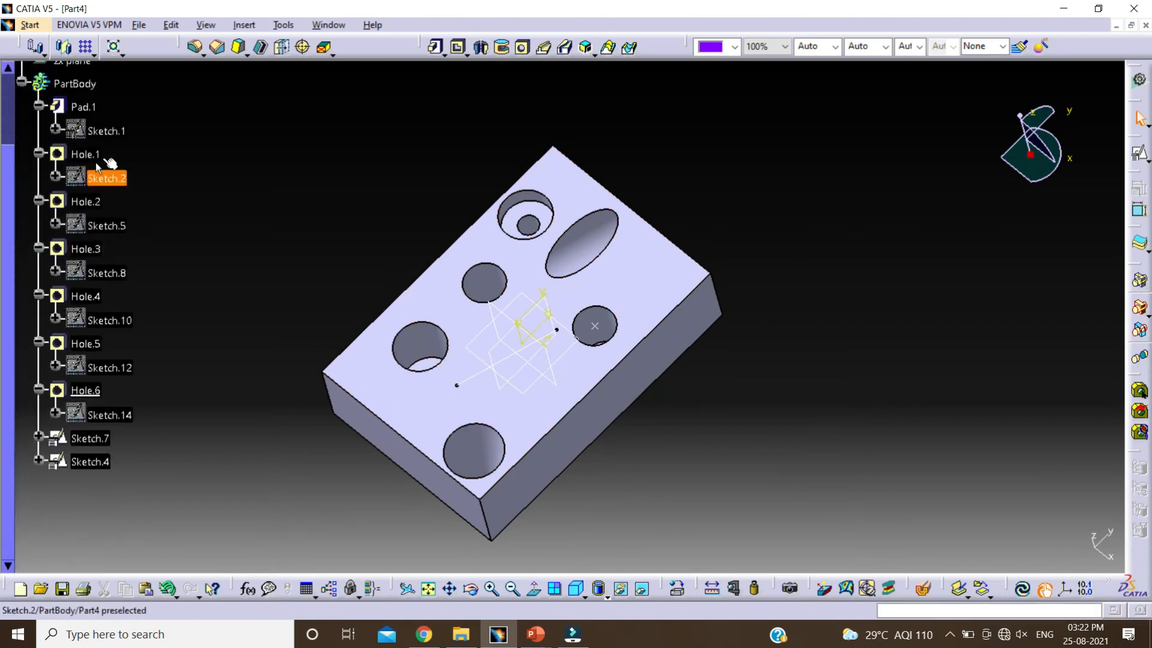
pyautogui.click(106, 130)
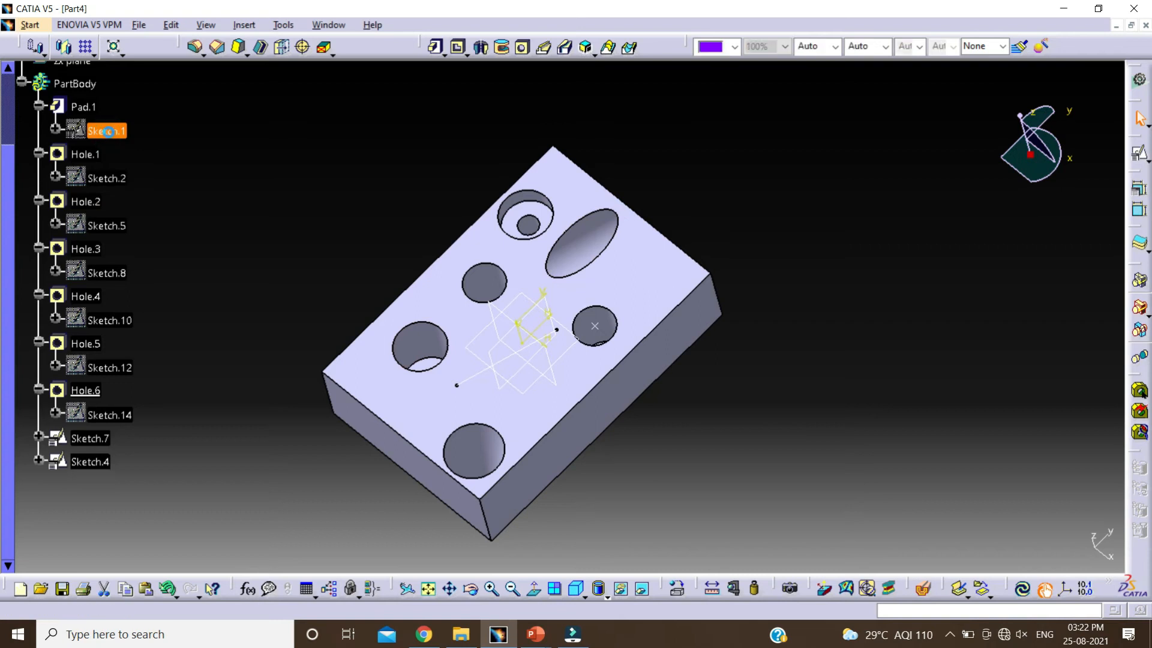
pyautogui.doubleClick(108, 130)
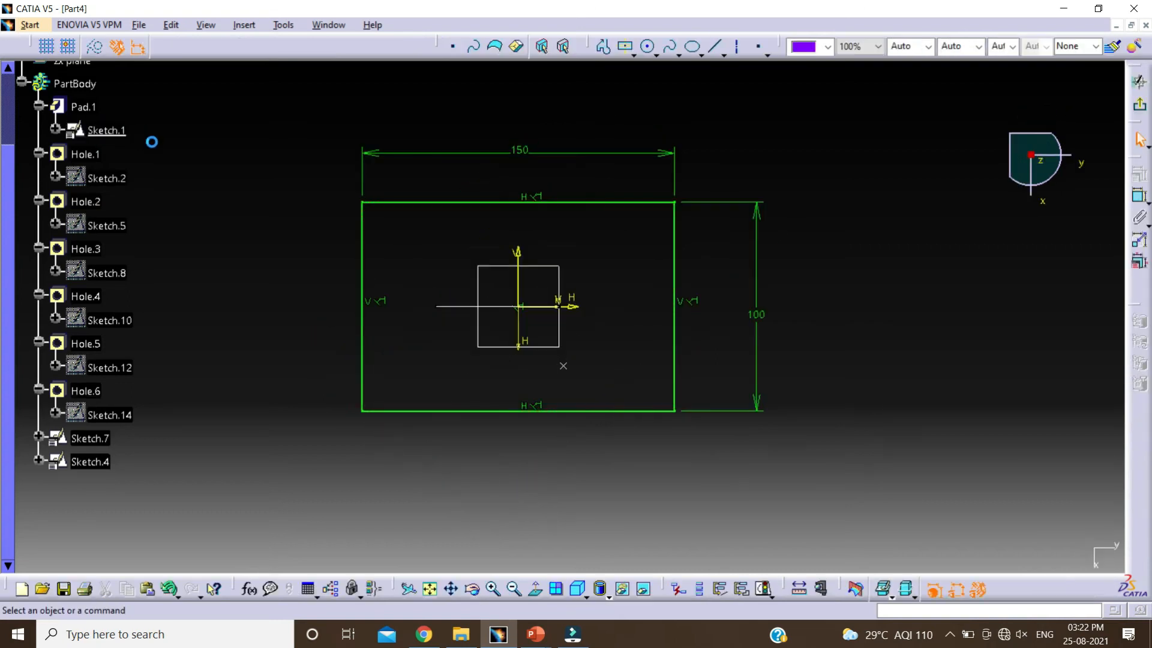
pyautogui.doubleClick(520, 152)
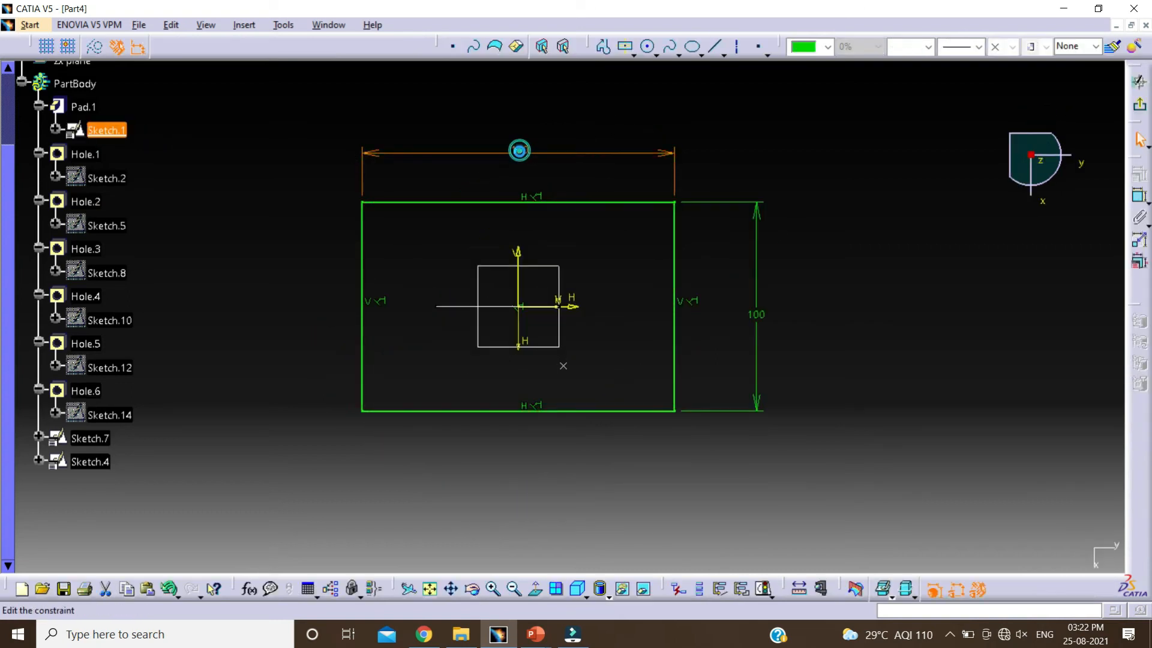
pyautogui.write('200')
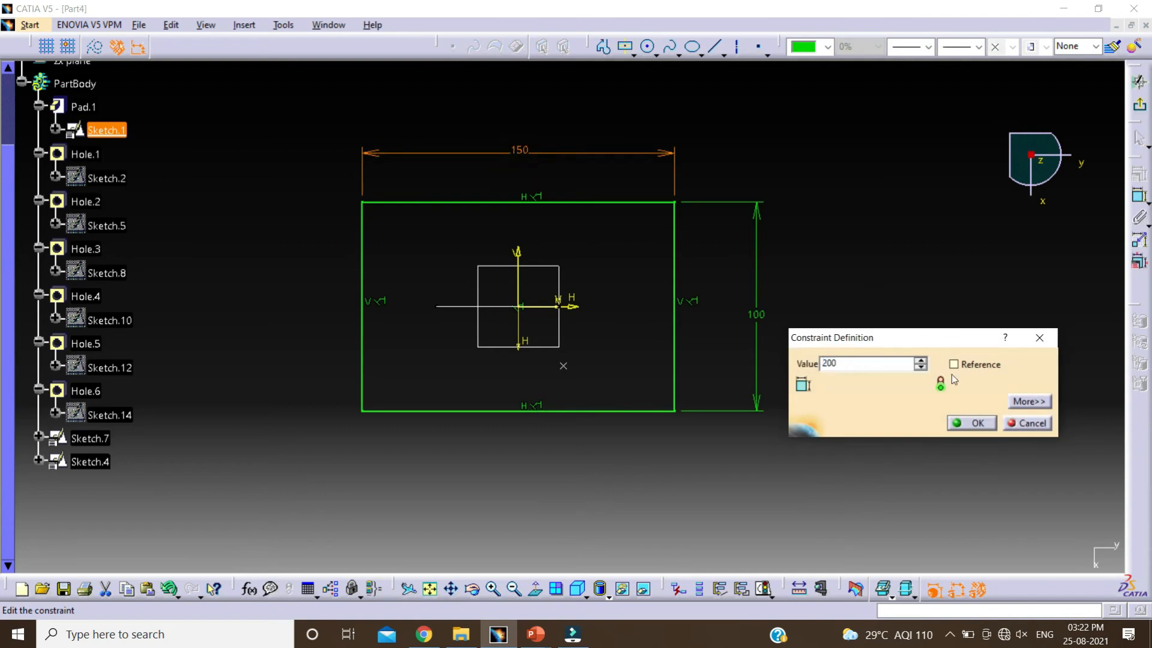
pyautogui.click(971, 423)
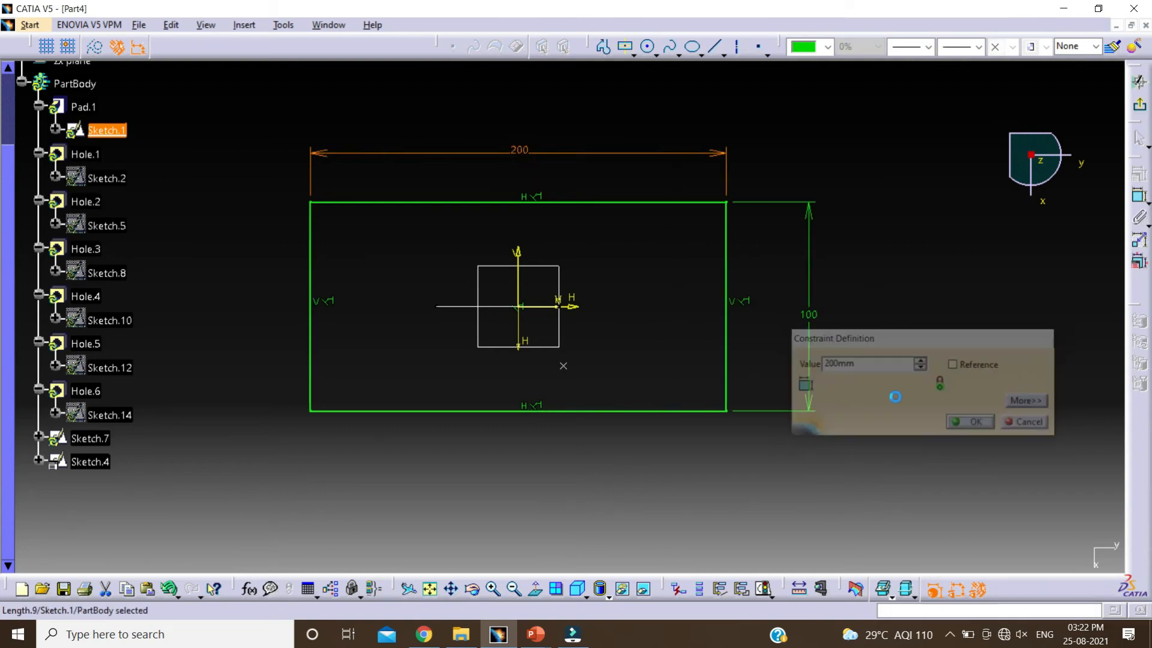
# - Set the base rectangle's vertical dimension to 200 mm, exit the sketch, and update the part
pyautogui.doubleClick(810, 316)
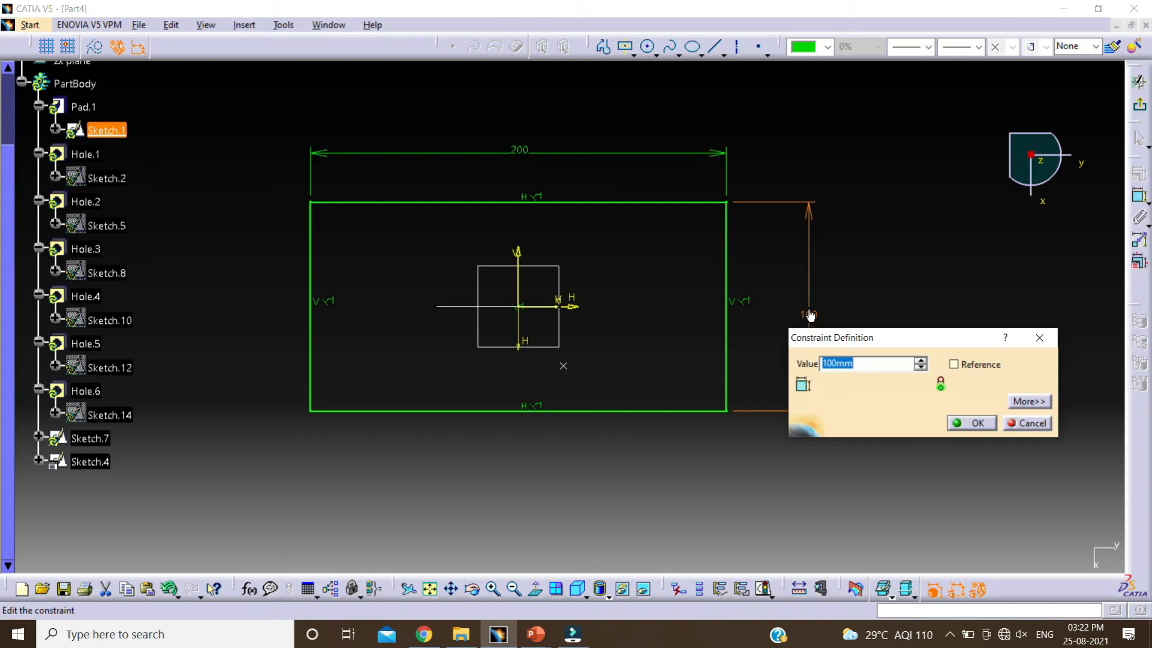
pyautogui.write('200')
pyautogui.click(973, 423)
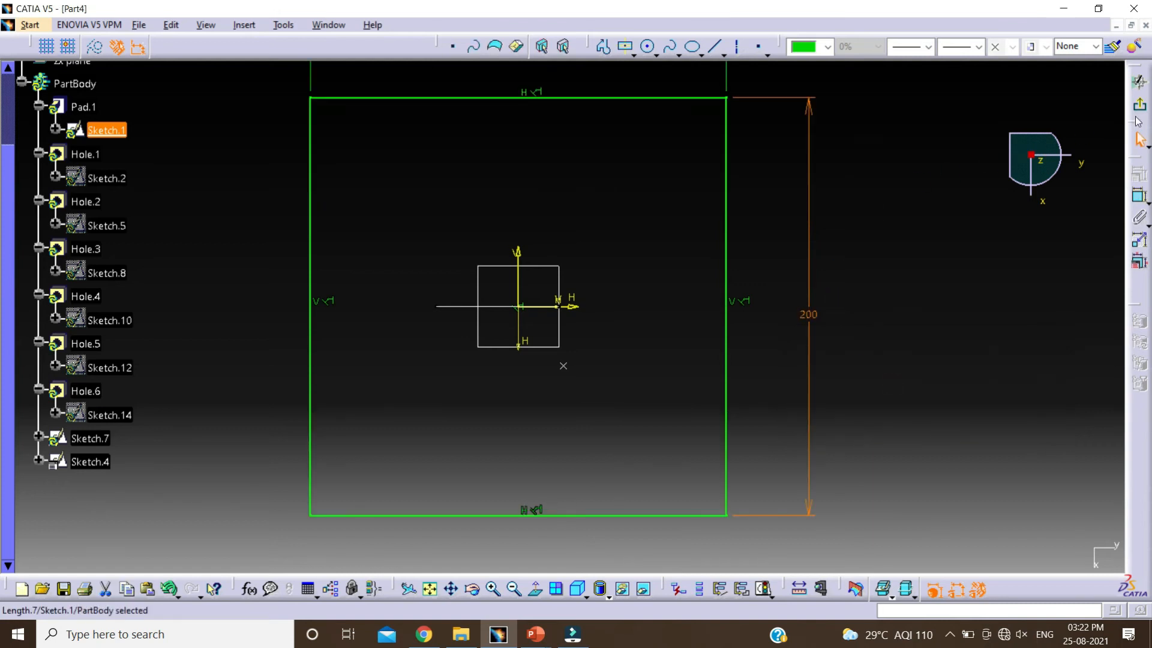
pyautogui.click(1138, 105)
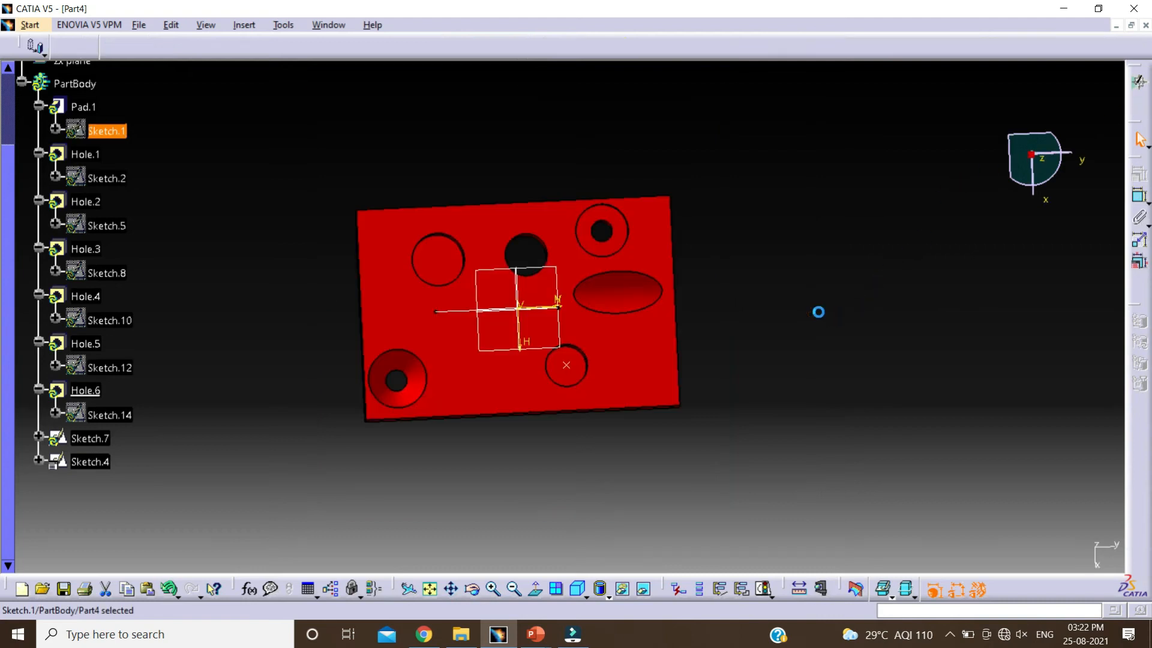
pyautogui.click(787, 405)
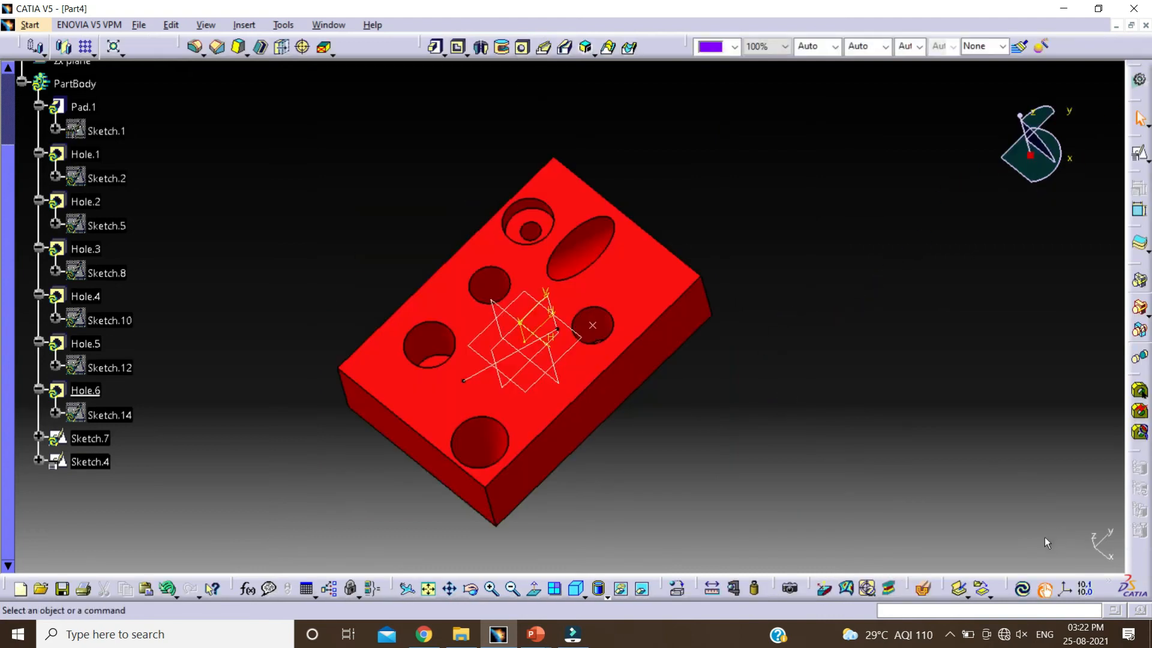
pyautogui.click(1024, 591)
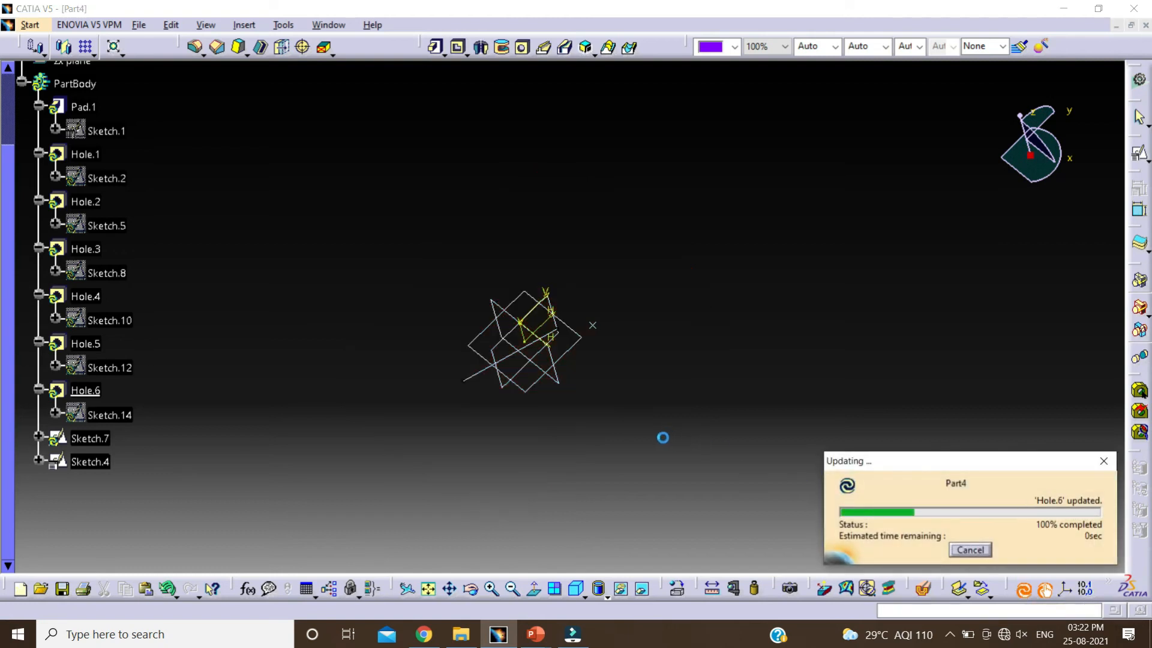
# - Place another Up To Last hole near the free corner of the enlarged upper face, beyond the elliptical opening, and make it Countersunk
pyautogui.moveTo(753, 449); pyautogui.dragTo(712, 432, button='middle')
pyautogui.click(523, 47)
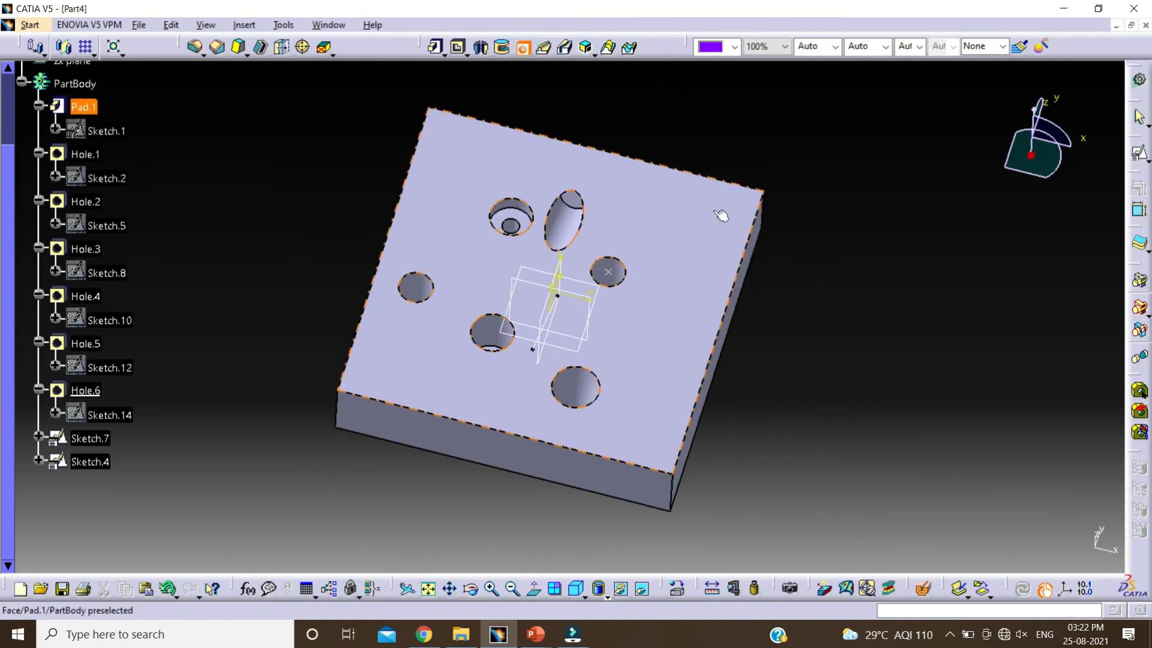
pyautogui.click(690, 219)
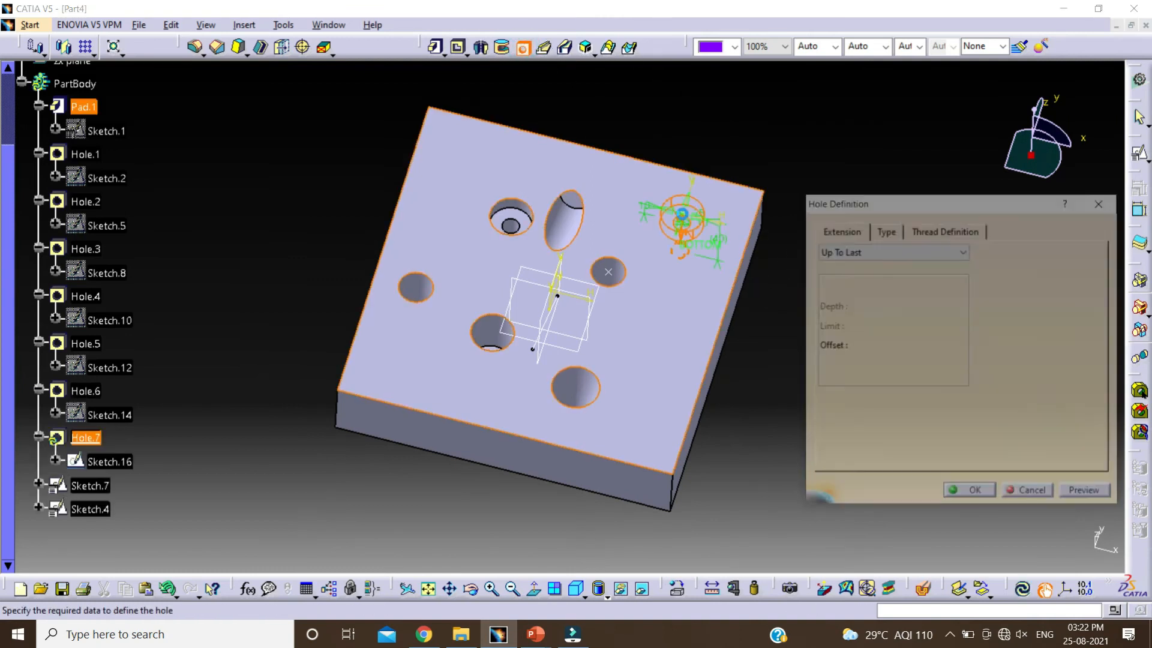
pyautogui.click(885, 231)
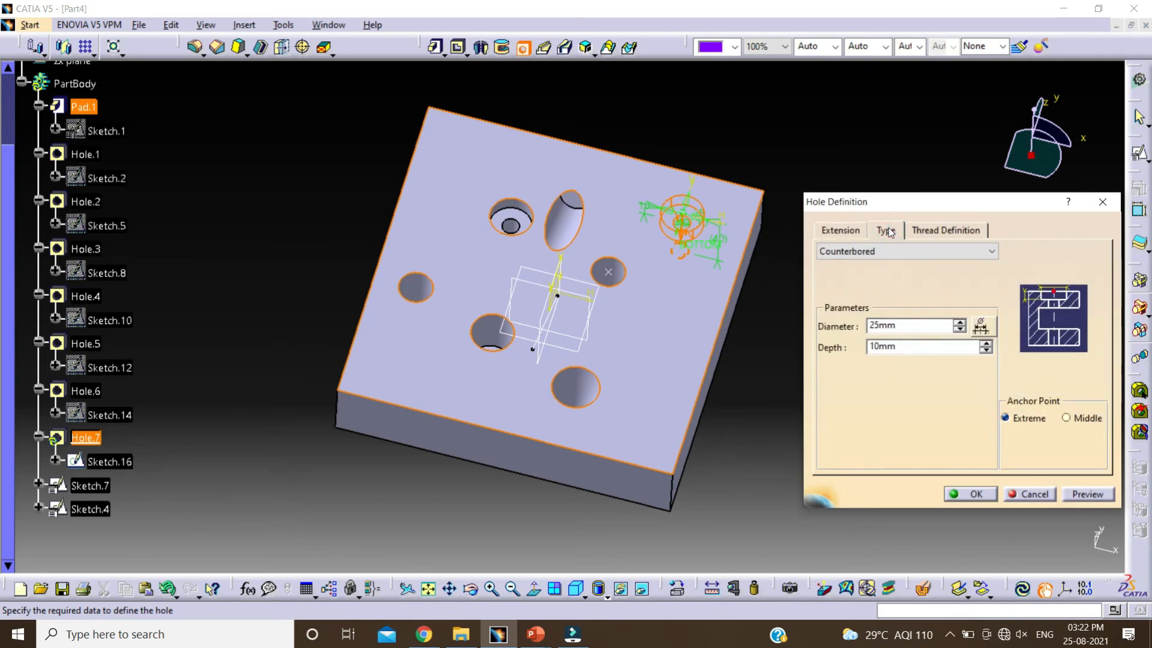
pyautogui.click(930, 256)
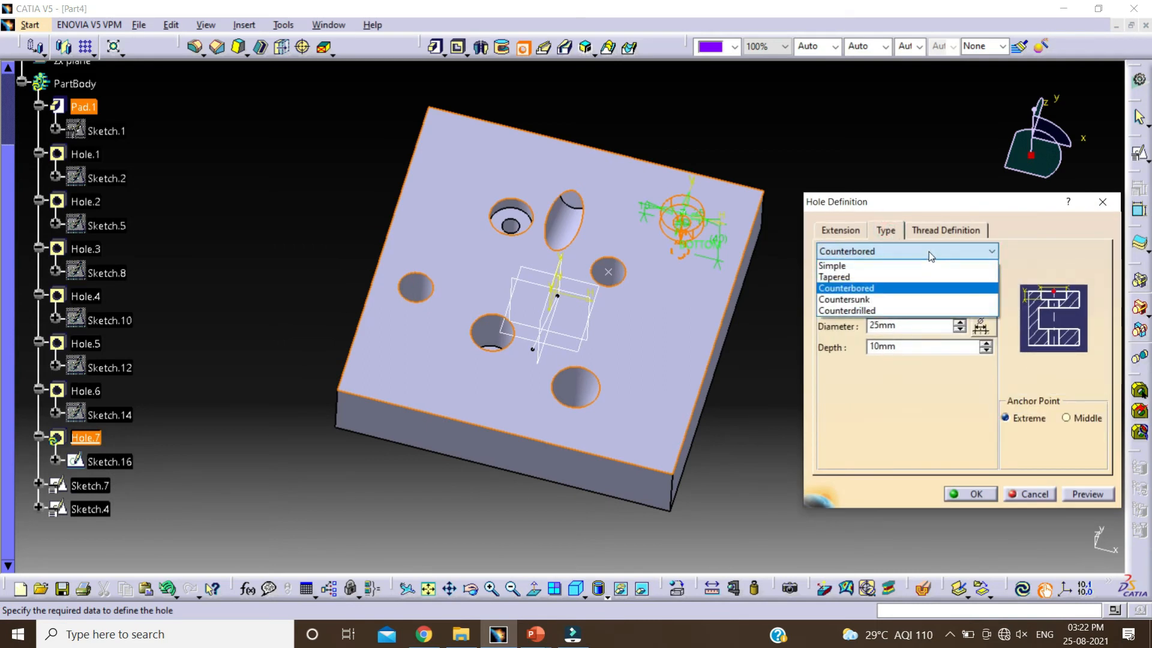
pyautogui.click(869, 300)
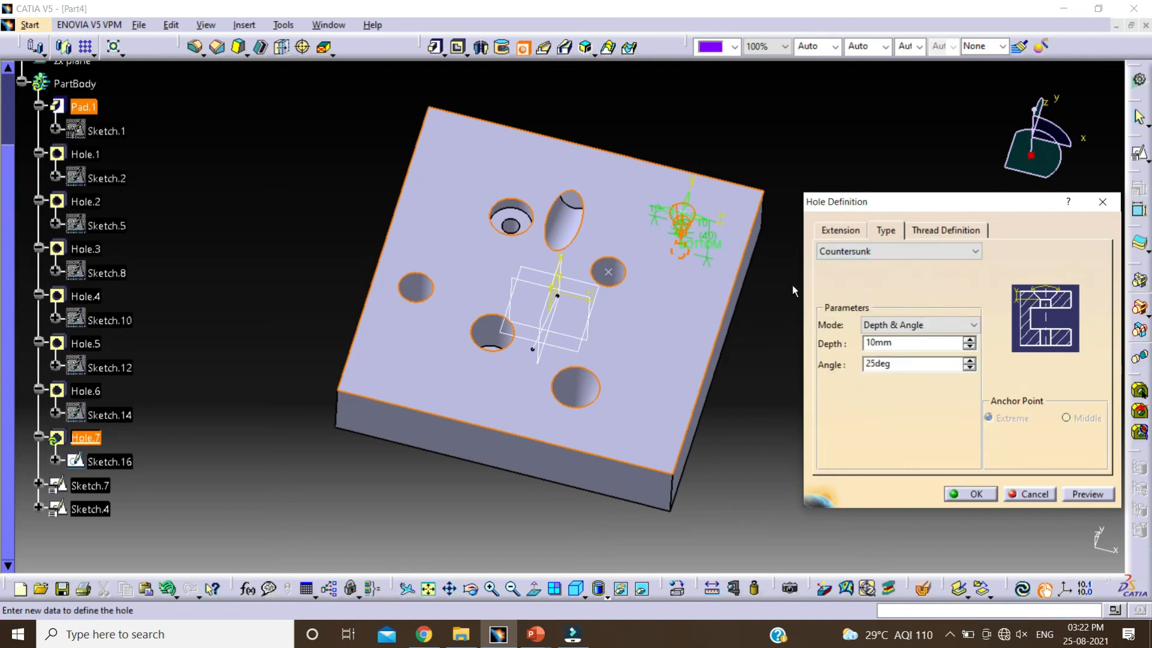
# - Define the countersink by Depth & Angle with 20 mm depth and 90 degrees, preview it, and create the hole
pyautogui.click(934, 328)
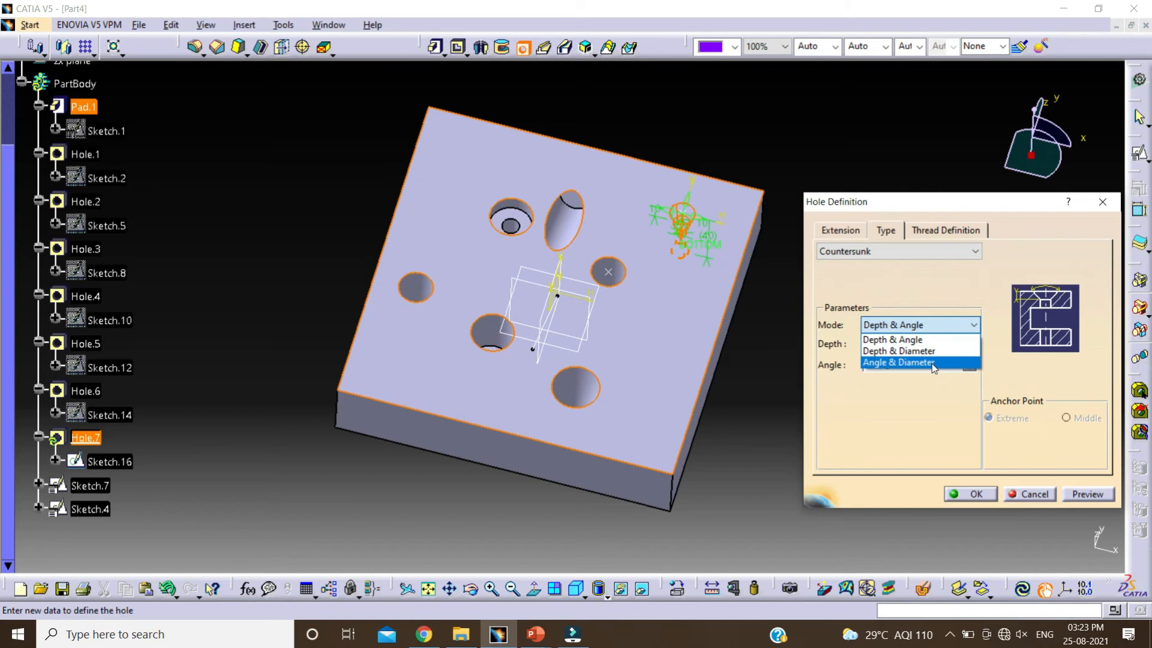
pyautogui.click(893, 339)
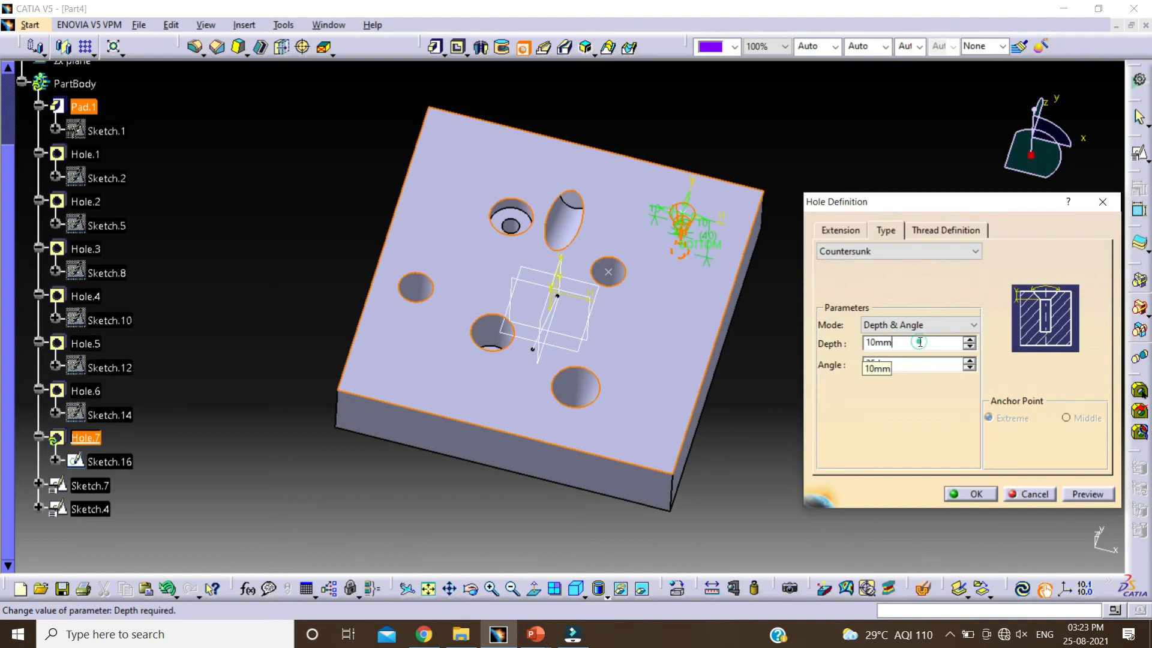
pyautogui.moveTo(919, 342); pyautogui.dragTo(820, 346)
pyautogui.write('20')
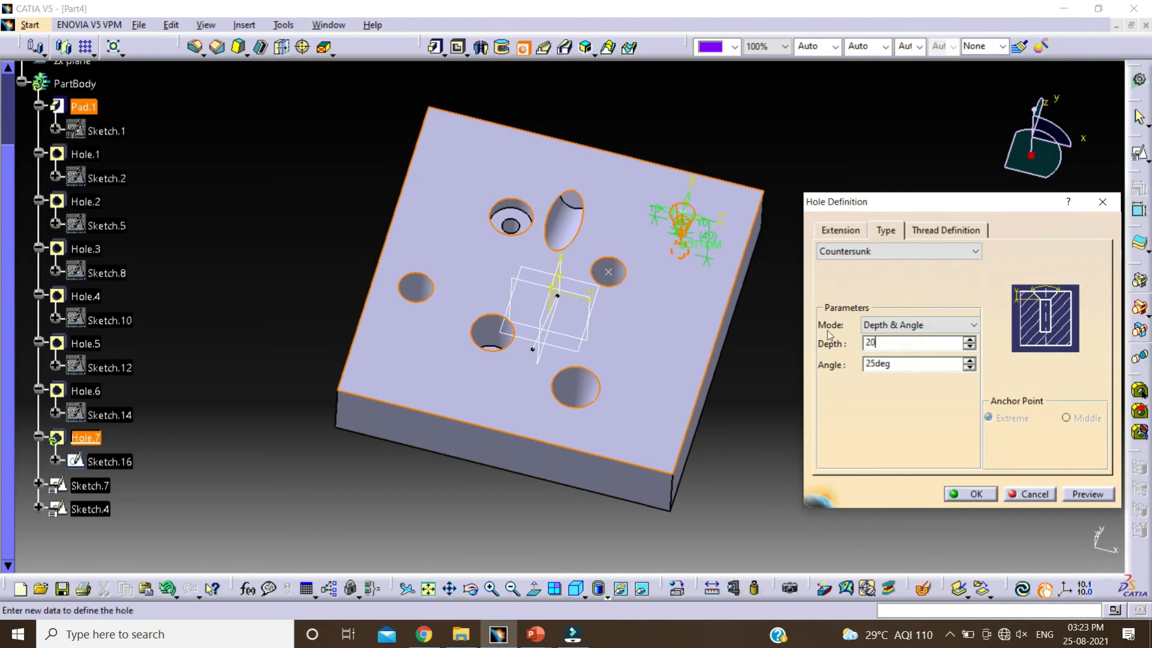
pyautogui.moveTo(911, 366); pyautogui.dragTo(864, 364)
pyautogui.press('BackSpace')
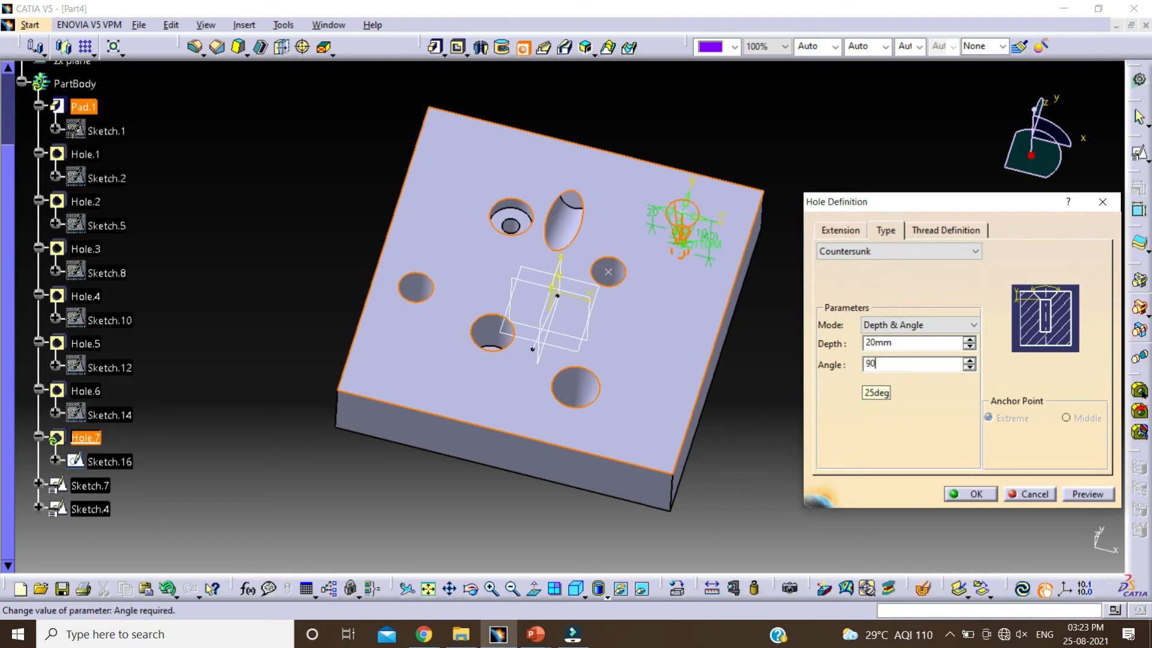
pyautogui.click(1086, 496)
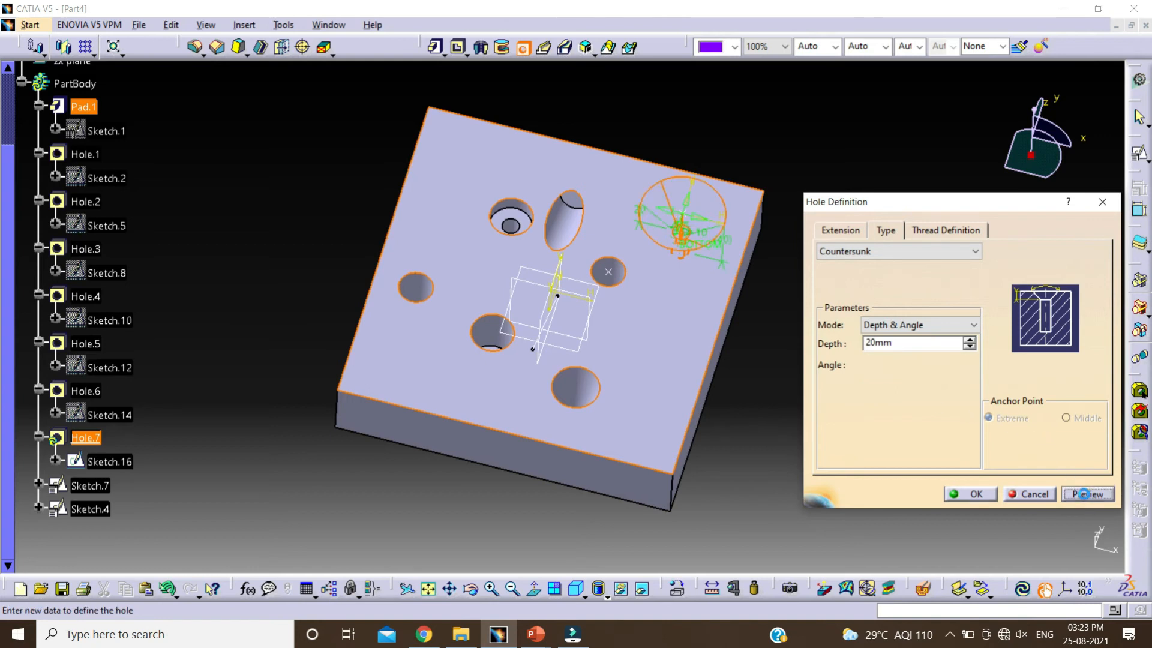
pyautogui.click(990, 496)
# - Edit the countersunk hole to use Depth & Diameter mode with a 40 mm countersink diameter
pyautogui.moveTo(784, 288); pyautogui.dragTo(847, 326, button='middle')
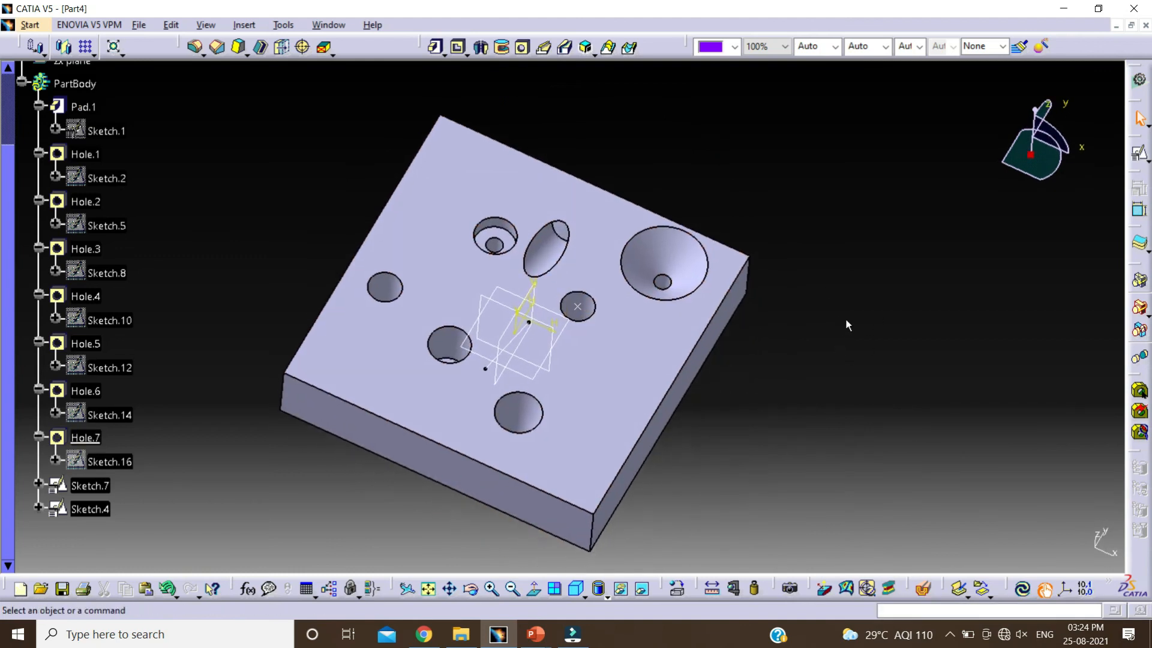
pyautogui.doubleClick(671, 246)
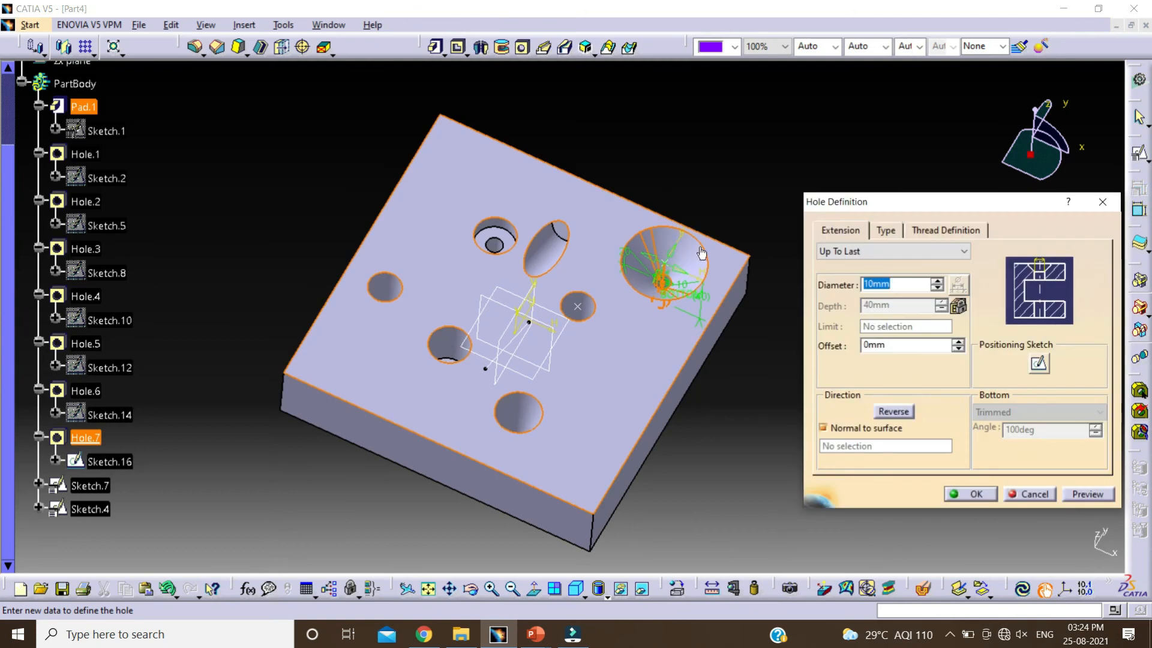
pyautogui.click(886, 231)
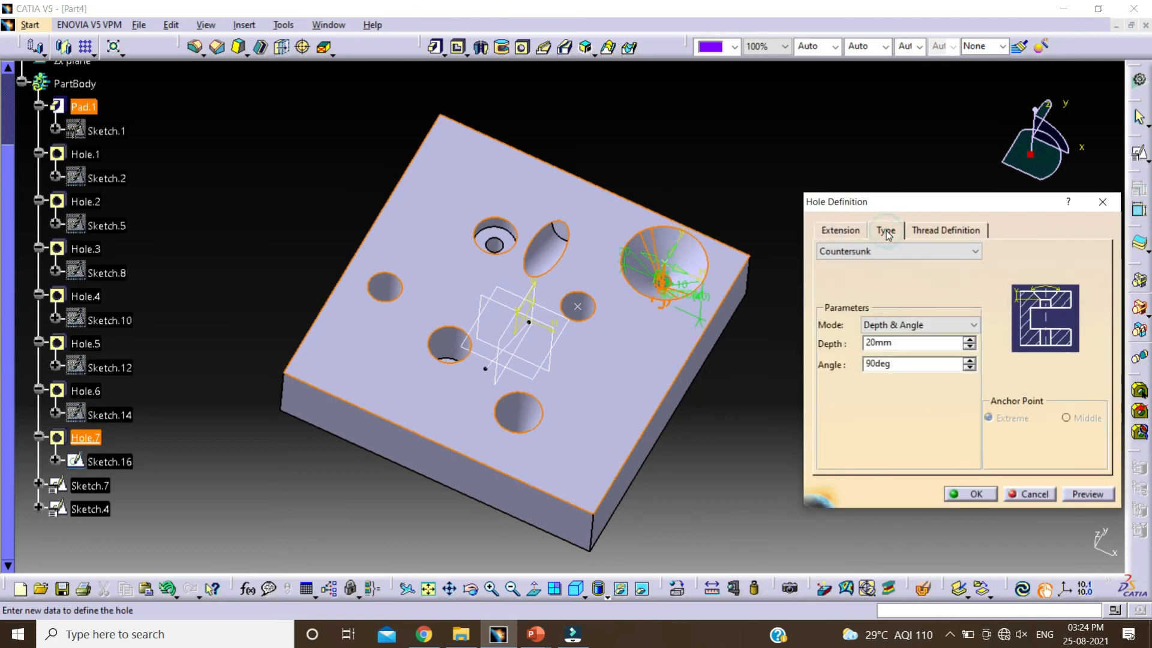
pyautogui.click(932, 327)
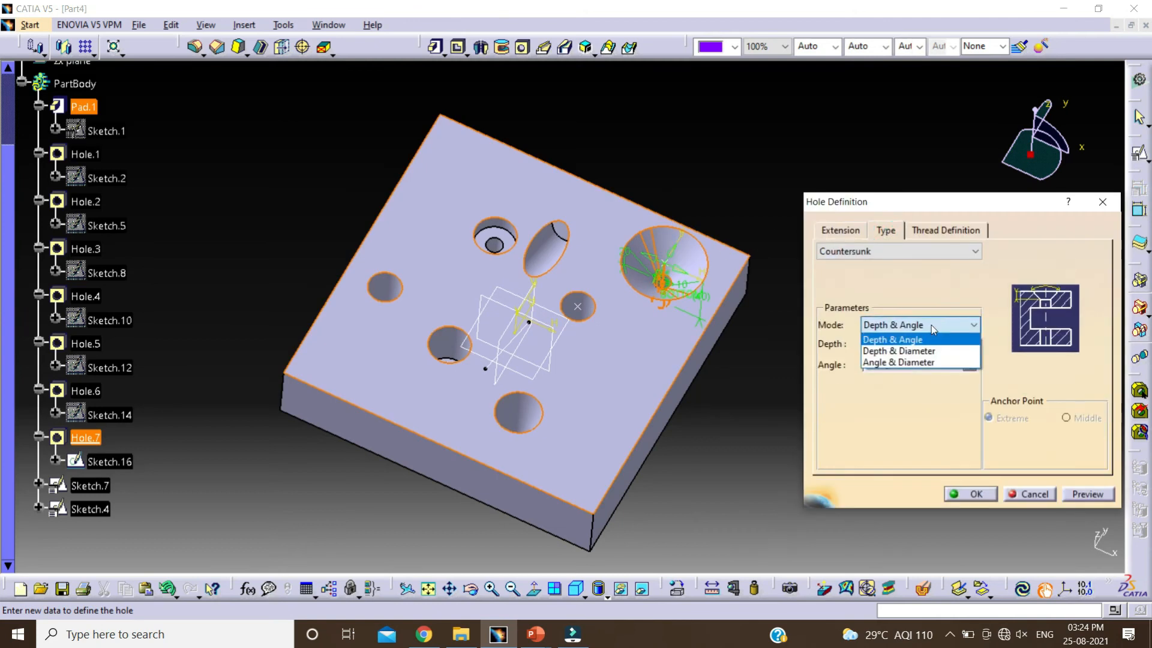
pyautogui.click(911, 353)
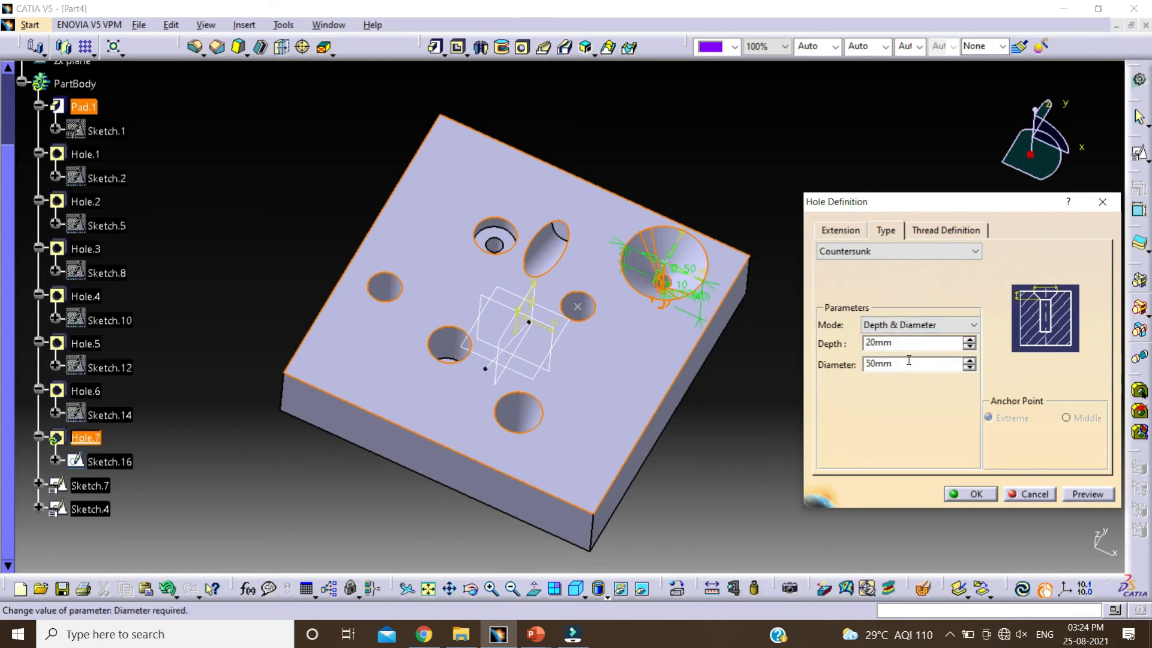
pyautogui.doubleClick(910, 362)
pyautogui.write('40')
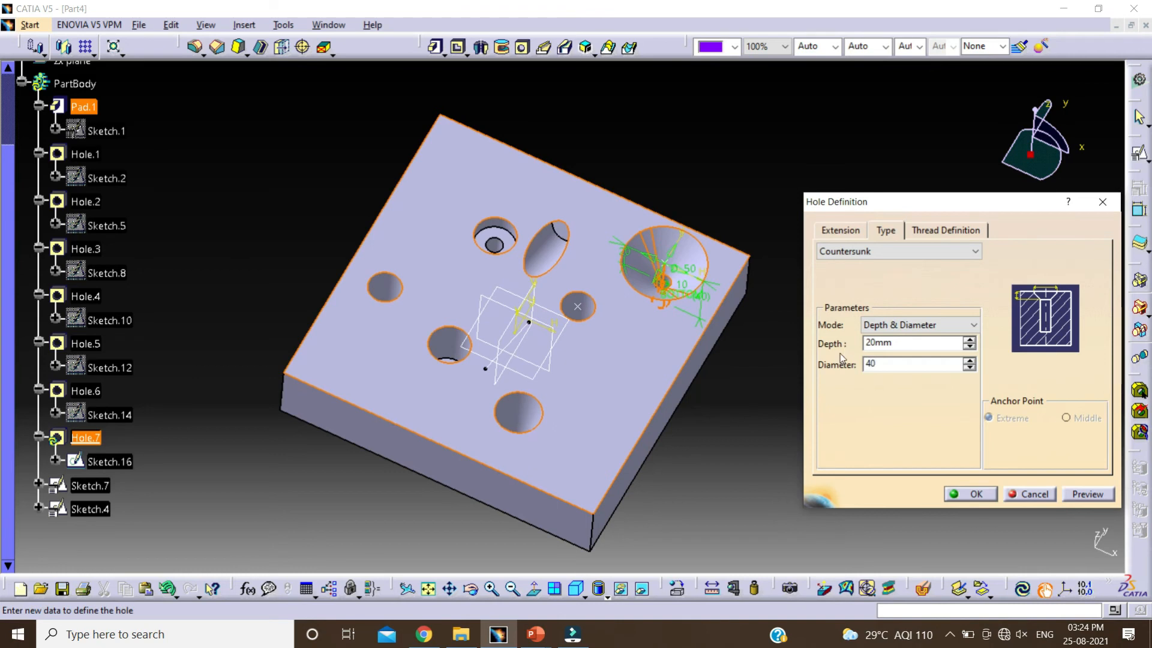
pyautogui.click(972, 493)
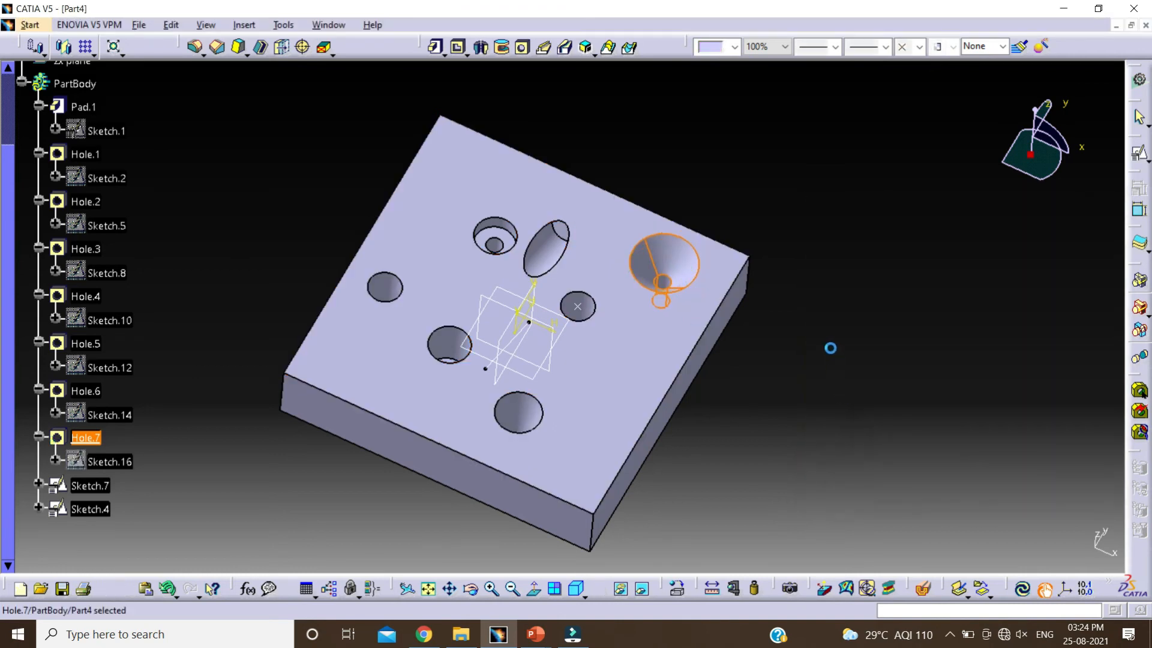
# - Edit the countersunk hole to use Angle & Diameter mode with an 80-degree angle and 45 mm diameter
pyautogui.moveTo(717, 246); pyautogui.dragTo(659, 256, button='middle')
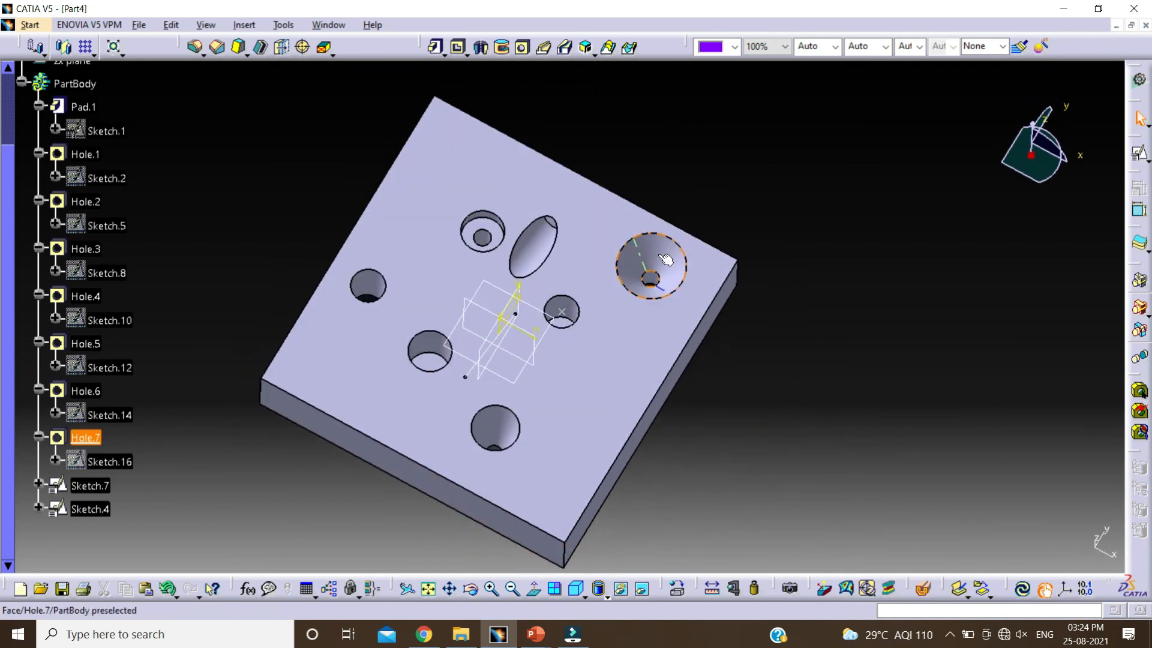
pyautogui.doubleClick(666, 258)
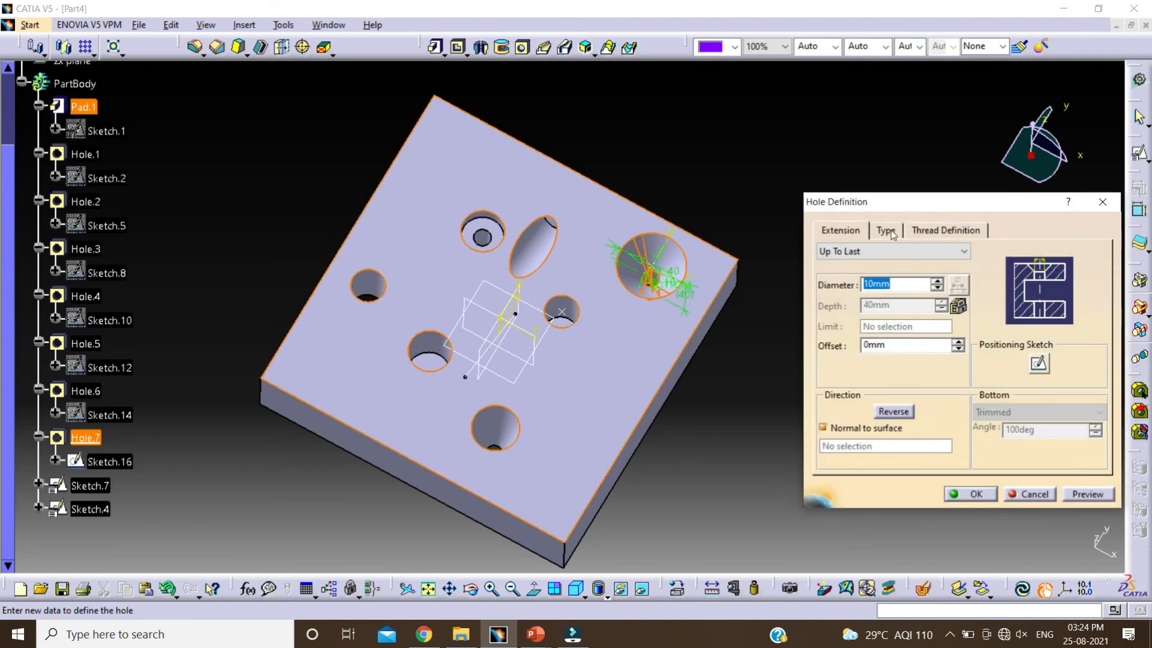
pyautogui.click(886, 231)
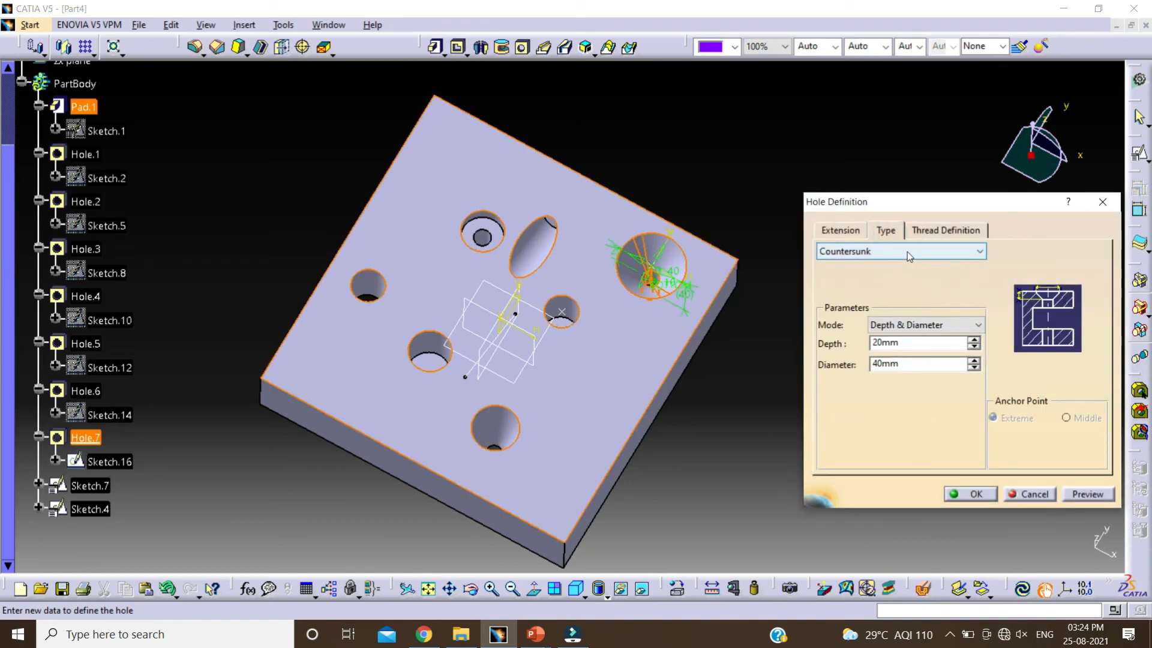
pyautogui.click(909, 325)
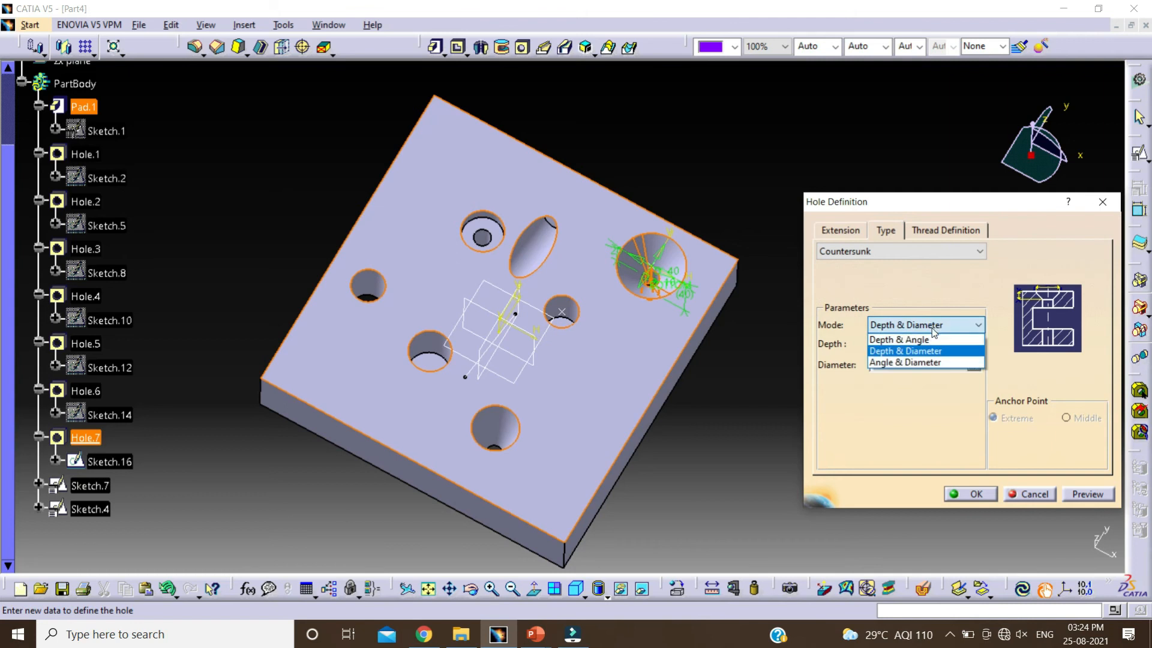
pyautogui.click(906, 362)
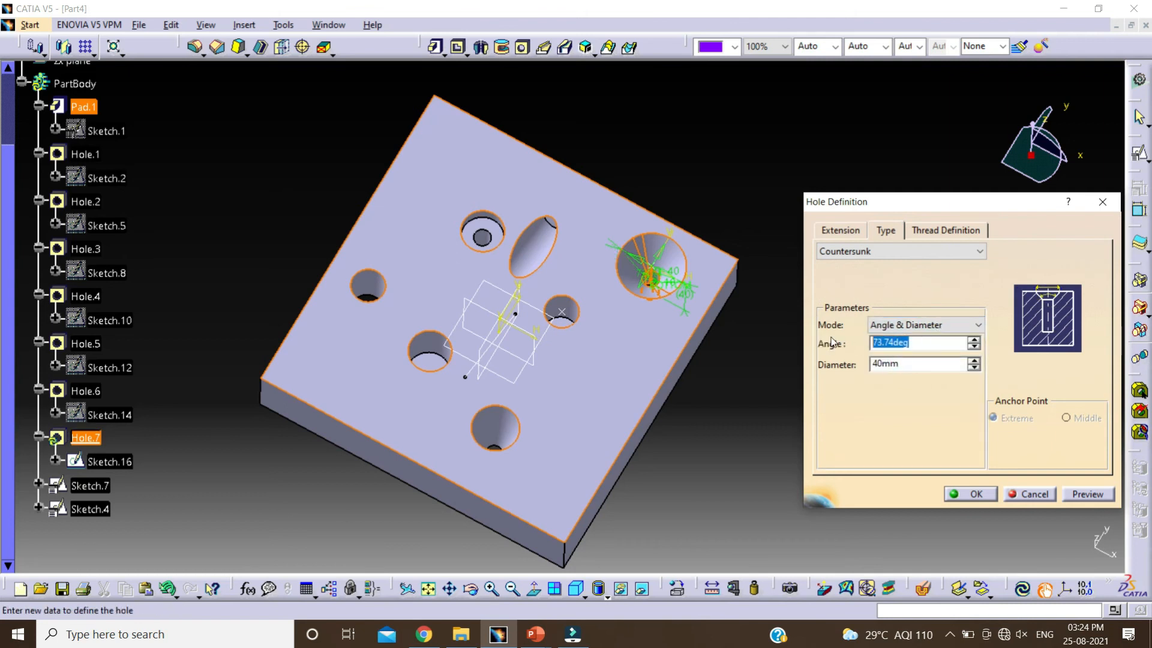
pyautogui.write('80')
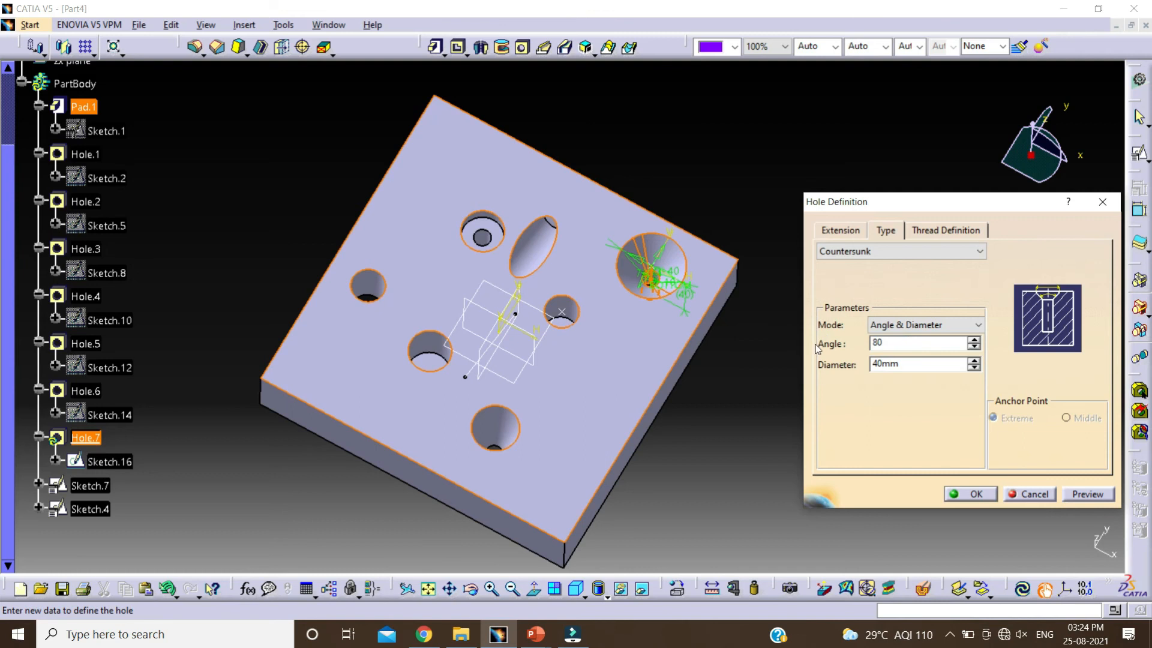
pyautogui.click(908, 367)
pyautogui.moveTo(891, 366); pyautogui.dragTo(873, 366)
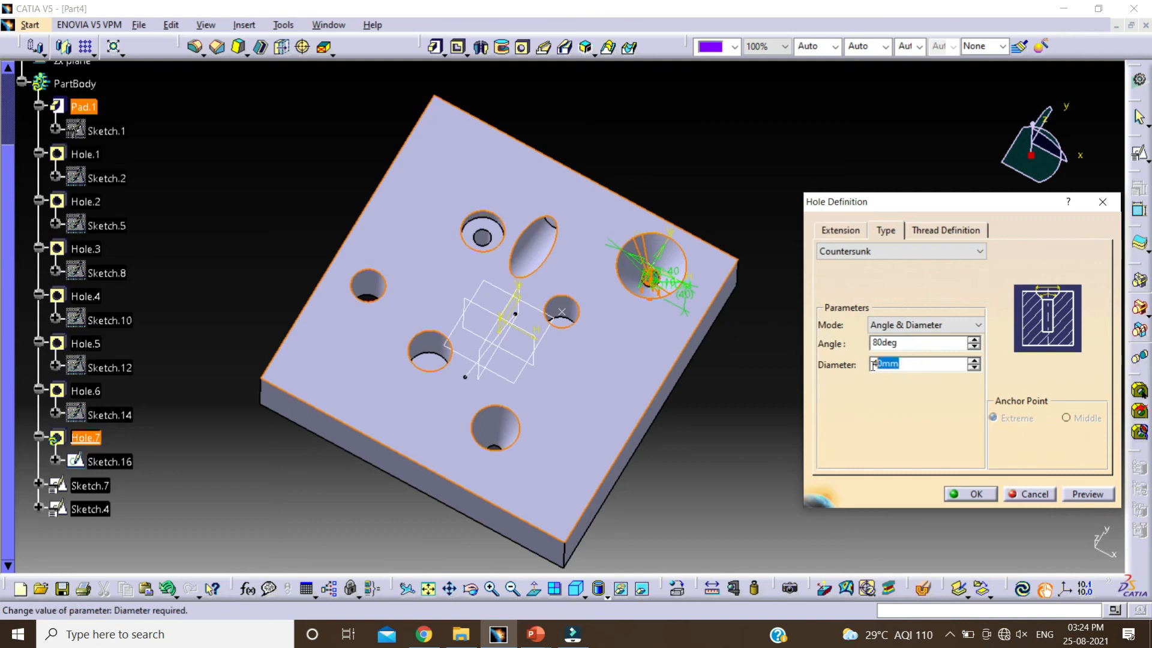
pyautogui.write('45')
pyautogui.click(975, 494)
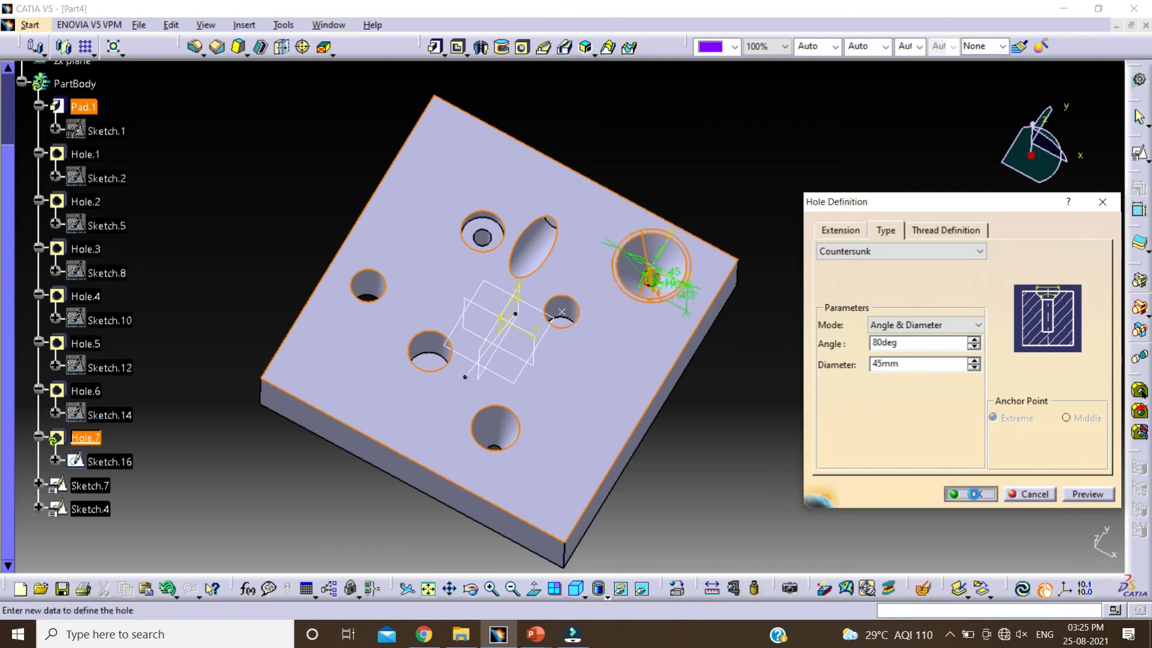
# - Place another Up To Last hole on the upper face, along the side edge near the countersunk hole, and make it Counterdrilled
pyautogui.moveTo(784, 375); pyautogui.dragTo(720, 384, button='middle')
pyautogui.moveTo(690, 335); pyautogui.dragTo(866, 263, button='middle')
pyautogui.click(522, 47)
pyautogui.click(583, 360)
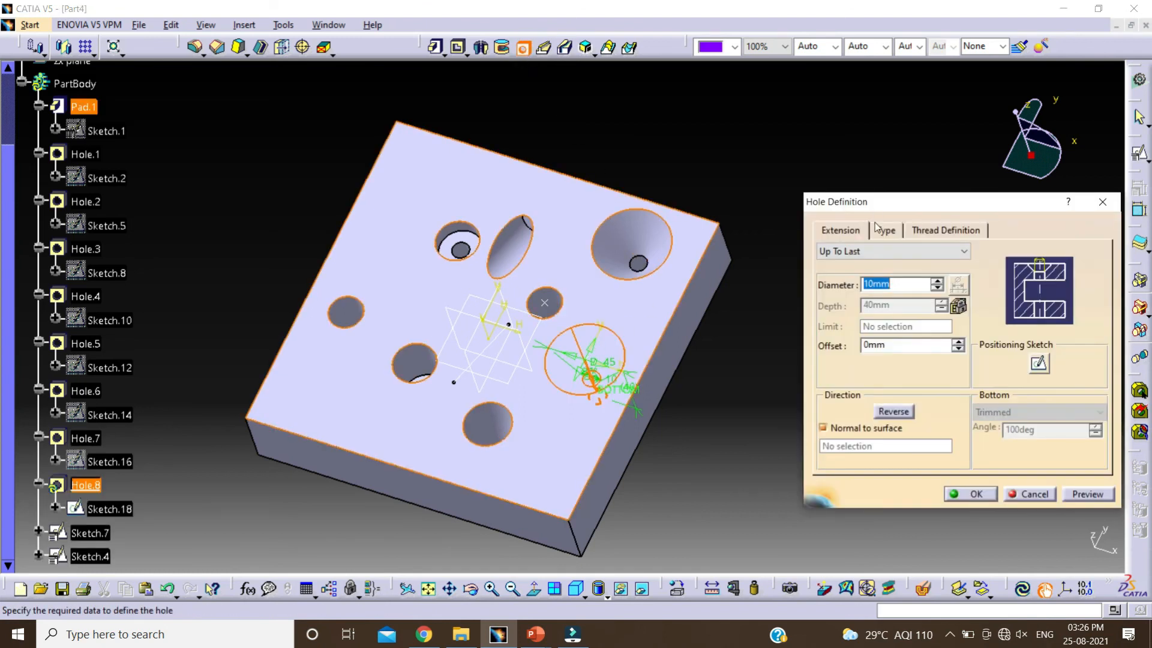
pyautogui.click(888, 233)
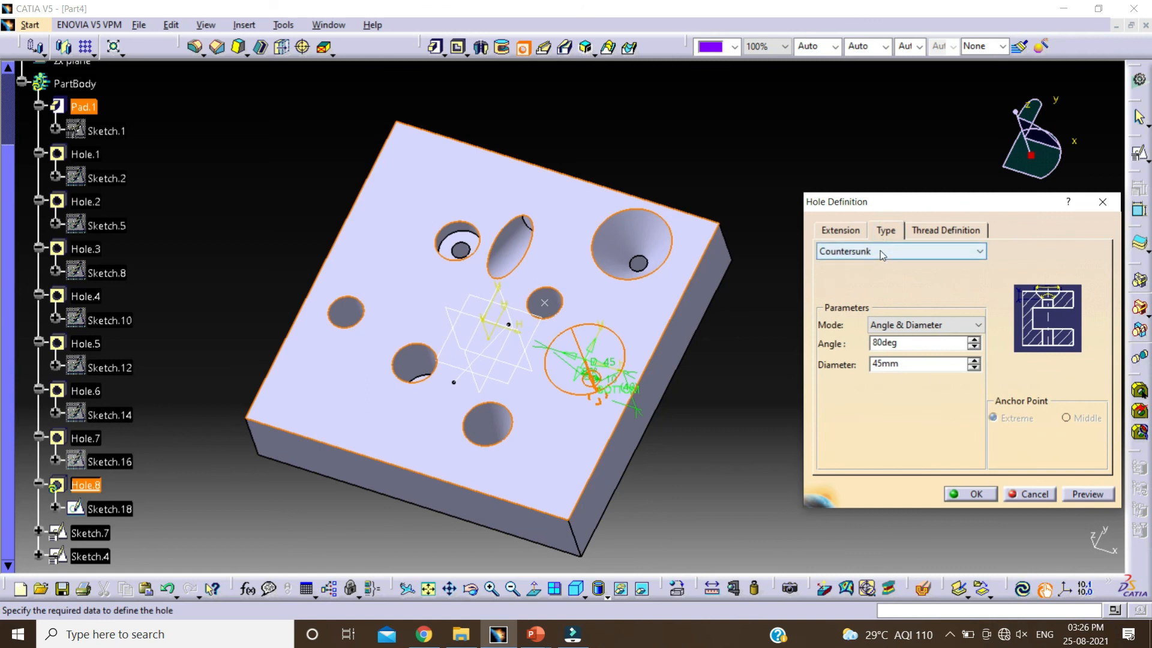
pyautogui.click(880, 250)
pyautogui.click(864, 310)
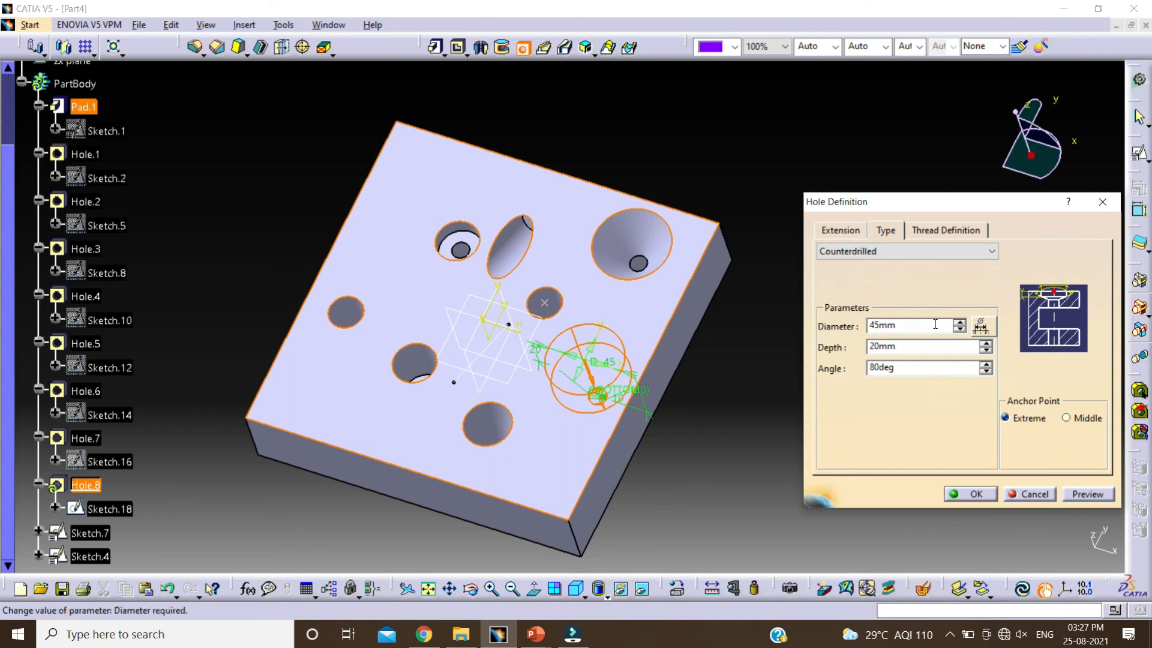
# - Give the counterdrilled hole a 30 mm diameter, 10 mm depth and 40-degree angle, and create it
pyautogui.doubleClick(882, 324)
pyautogui.write('30')
pyautogui.doubleClick(913, 347)
pyautogui.write('10')
pyautogui.doubleClick(903, 367)
pyautogui.write('40')
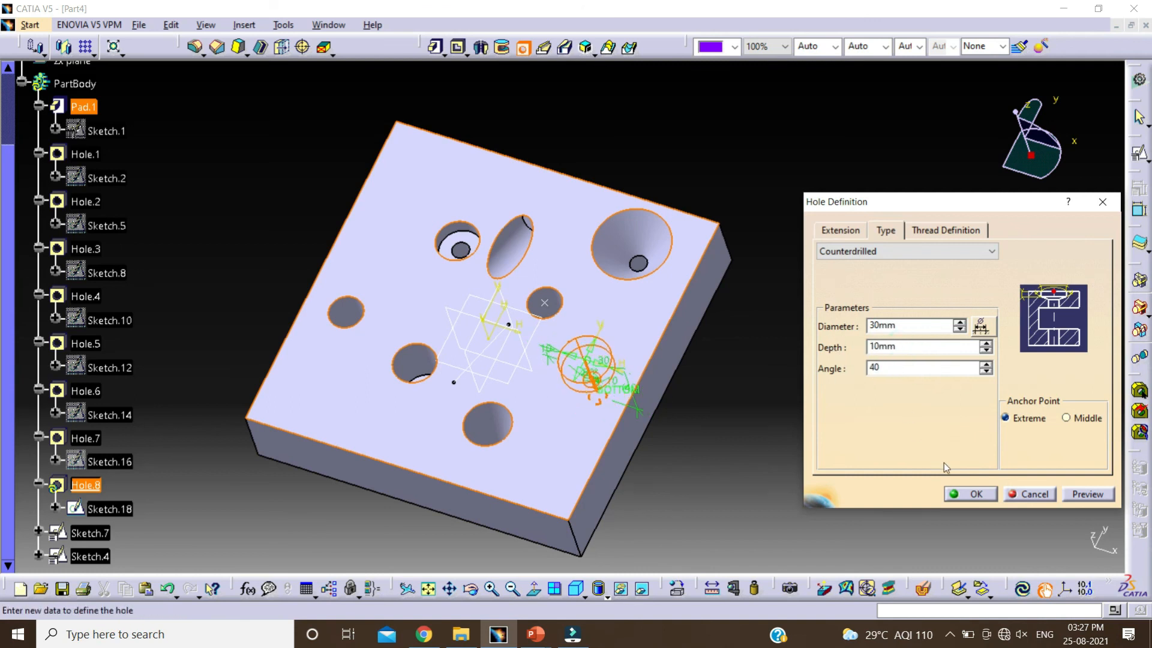
pyautogui.click(969, 493)
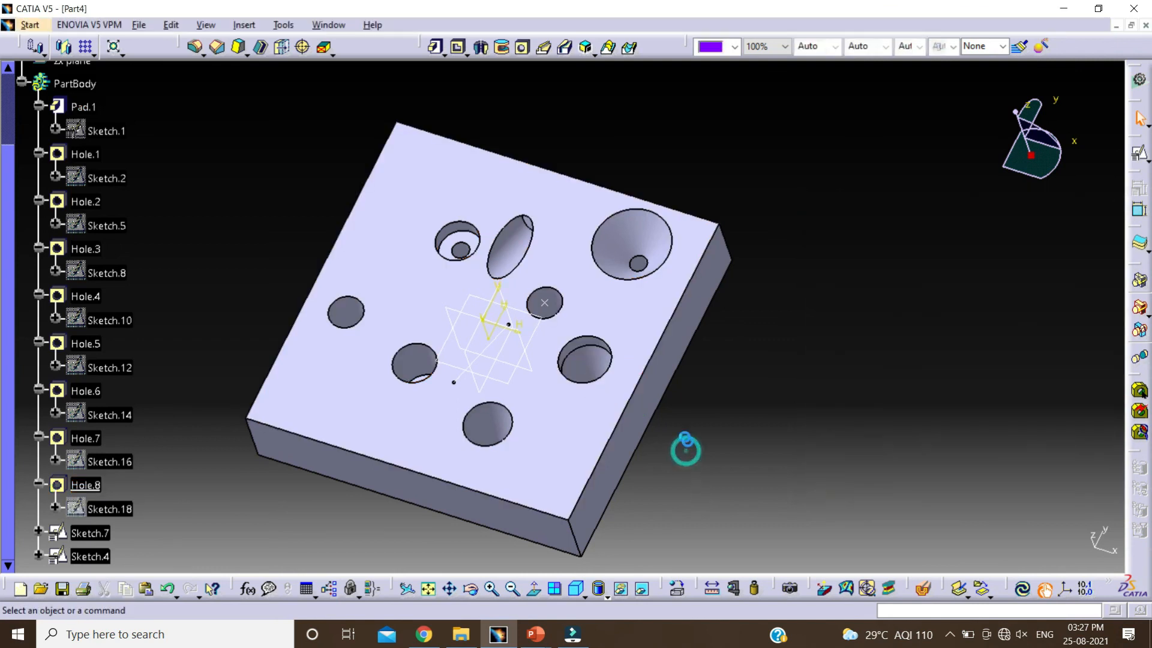
# - Place another hole on the upper face in the free corner beyond the counterbored hole and make it Simple
pyautogui.moveTo(580, 393); pyautogui.dragTo(570, 366, button='middle')
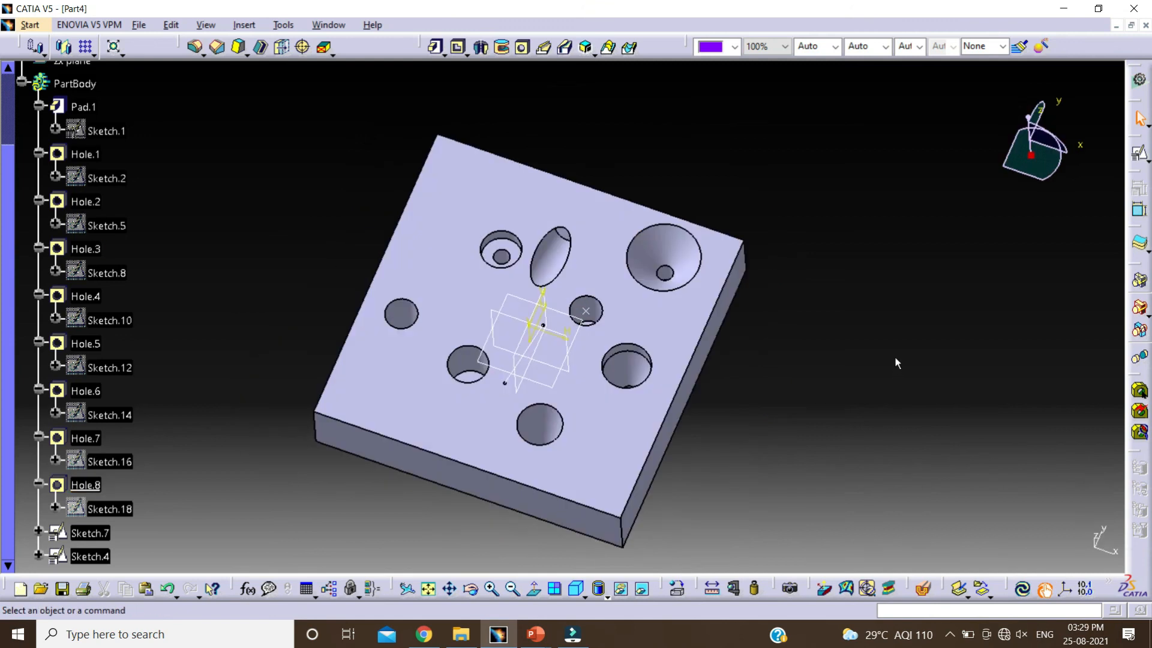
pyautogui.click(524, 47)
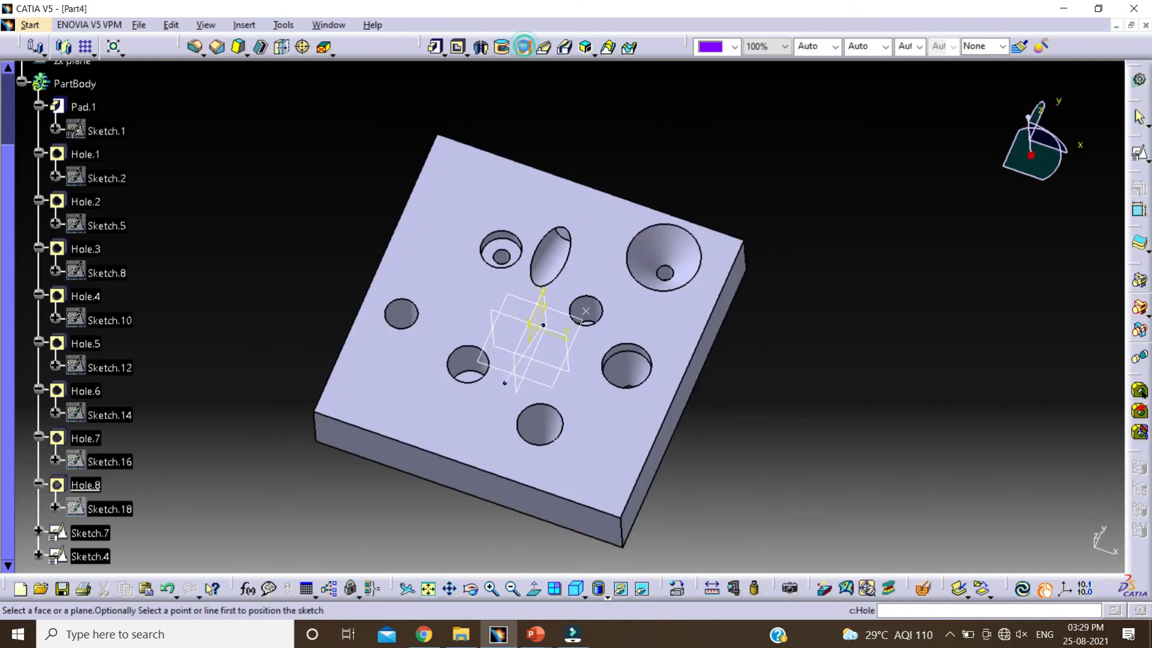
pyautogui.click(457, 200)
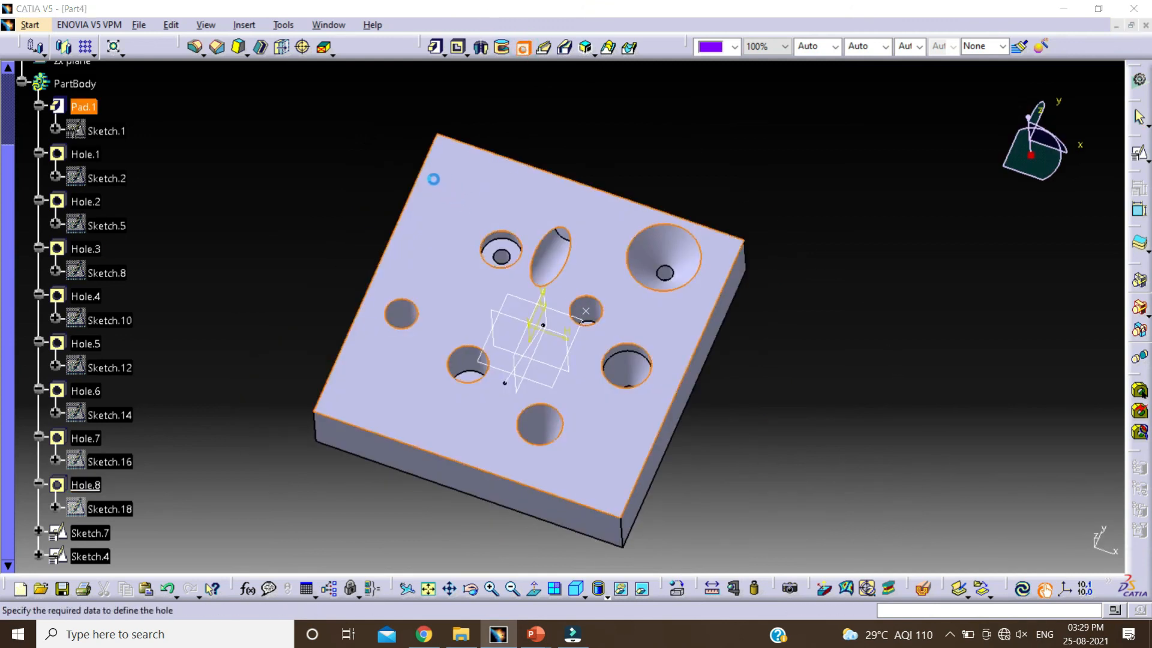
pyautogui.click(885, 231)
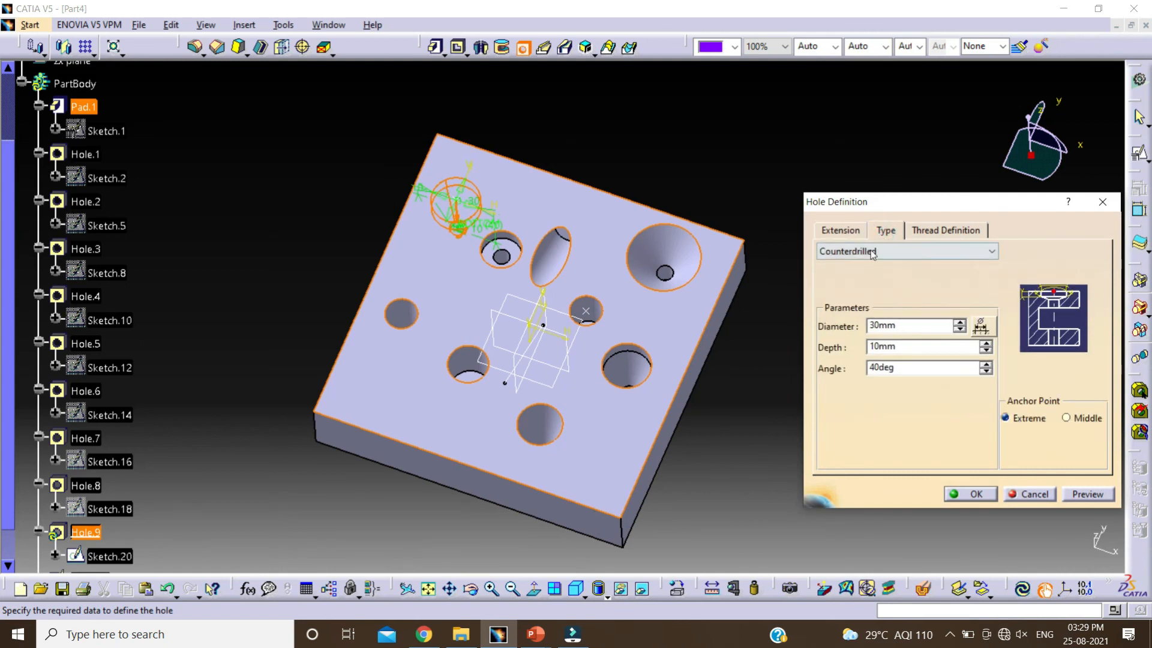
pyautogui.click(879, 251)
pyautogui.click(850, 267)
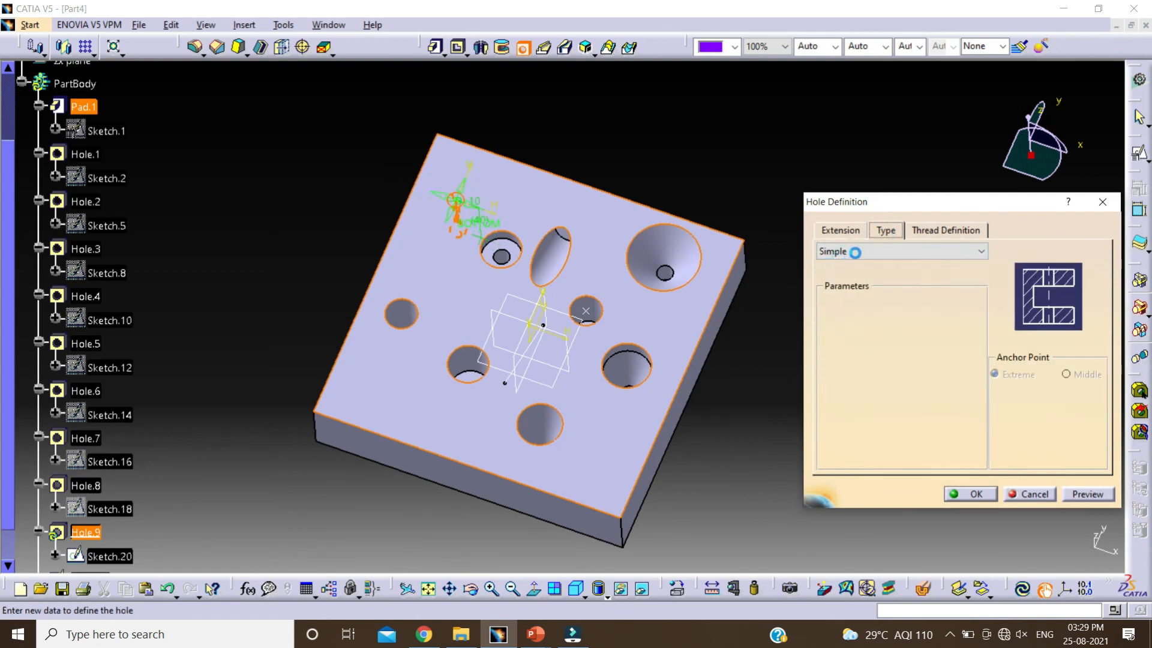
# - Make the corner hole threaded with a 12 mm thread diameter, 8 mm hole diameter and 5 mm thread depth, and create it
pyautogui.click(934, 231)
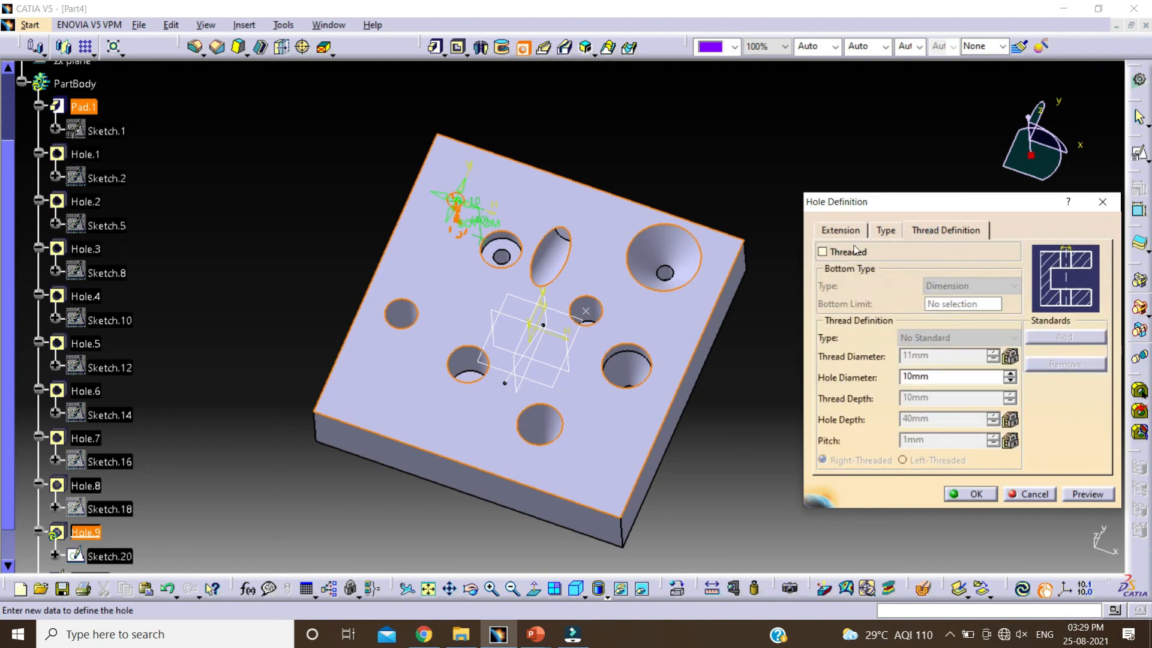
pyautogui.click(837, 253)
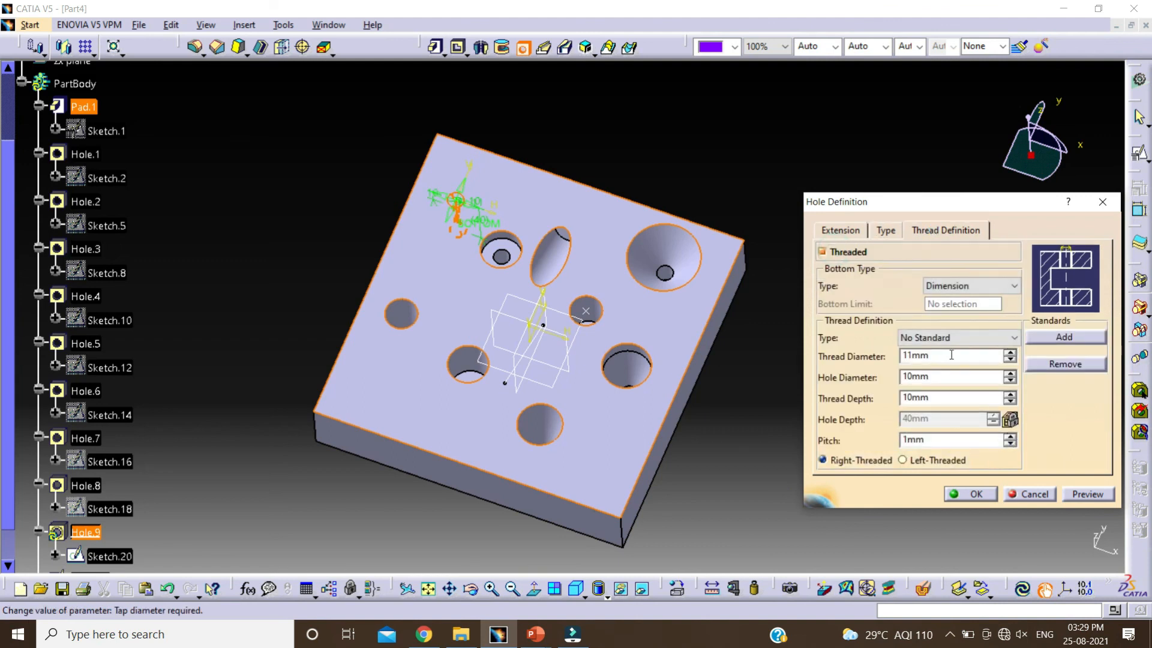
pyautogui.moveTo(933, 356); pyautogui.dragTo(894, 357)
pyautogui.write('12')
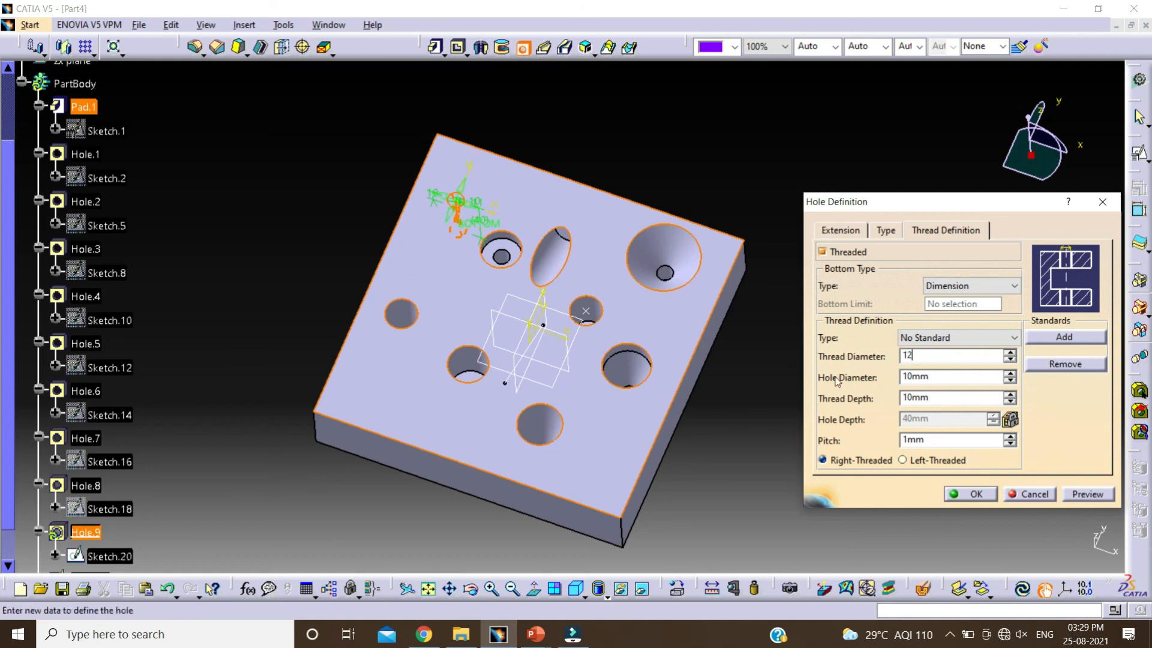
pyautogui.moveTo(945, 377); pyautogui.dragTo(882, 396)
pyautogui.write('8')
pyautogui.write('5')
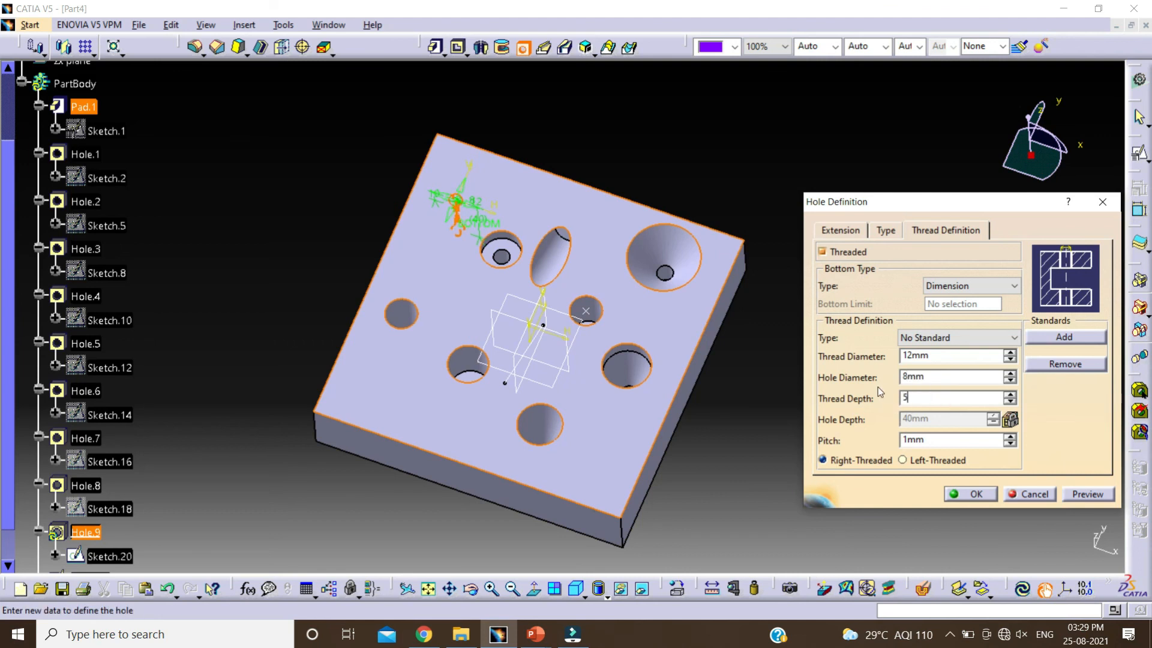
pyautogui.click(969, 494)
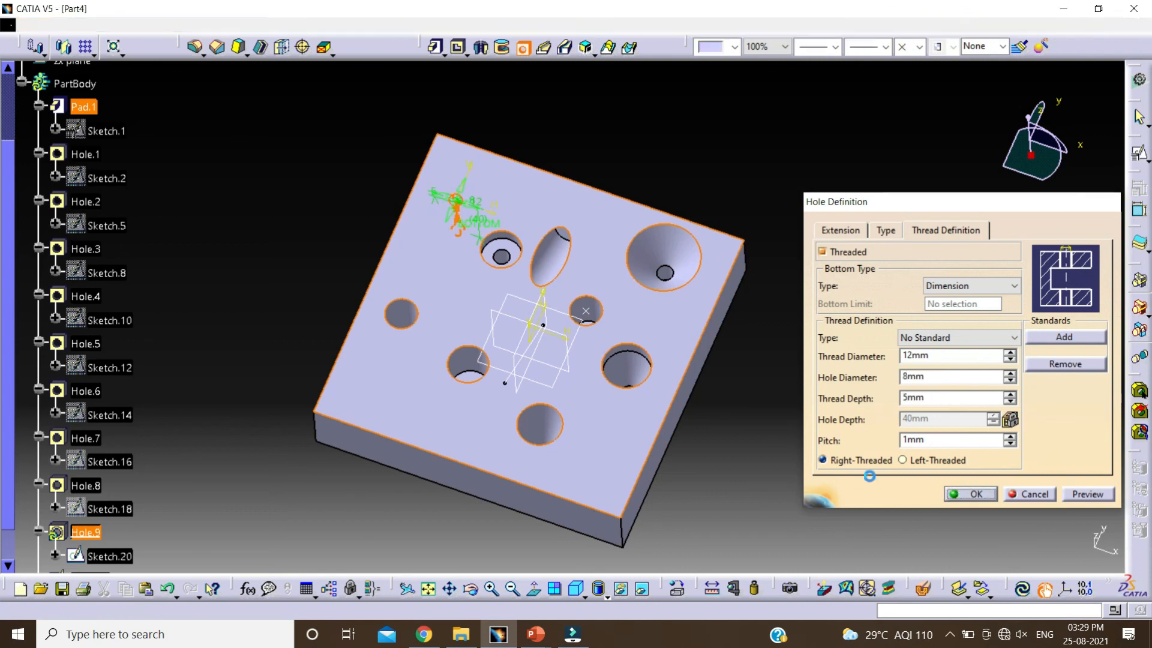
pyautogui.moveTo(430, 194); pyautogui.dragTo(480, 236, button='middle')
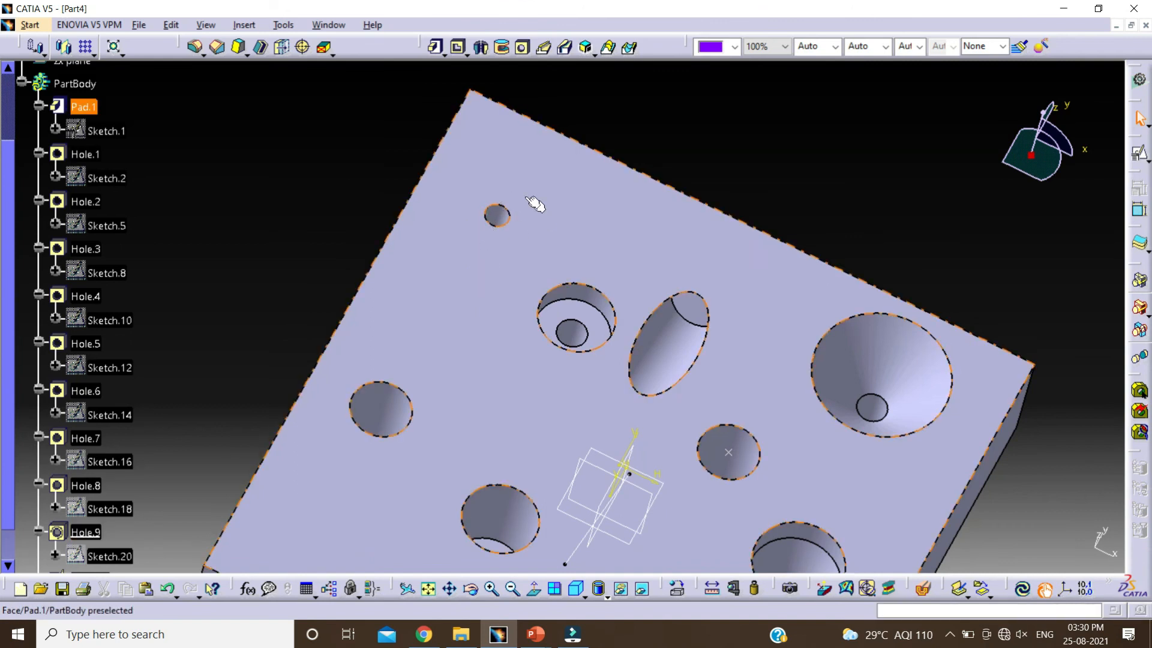